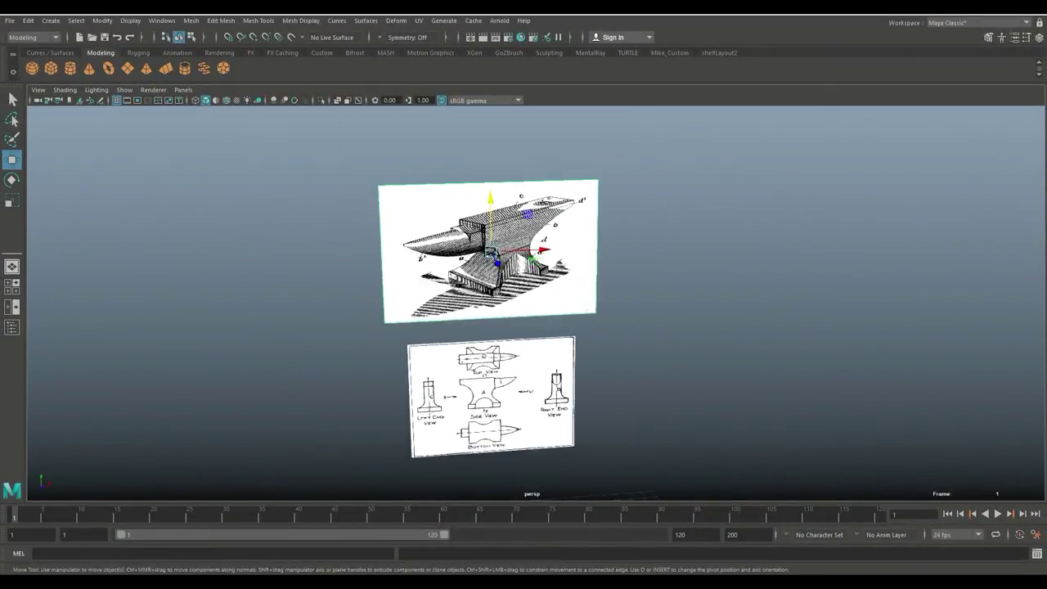
Examine the anvil illustration and the orthographic drawing with its top, side, end and bottom views.
alt+middle_drag(493, 255, 494, 161)
scroll(493, 246, up, 6)
scroll(493, 245, down, 4)
alt+middle_drag(493, 246, 465, 327)
scroll(490, 278, down, 3)
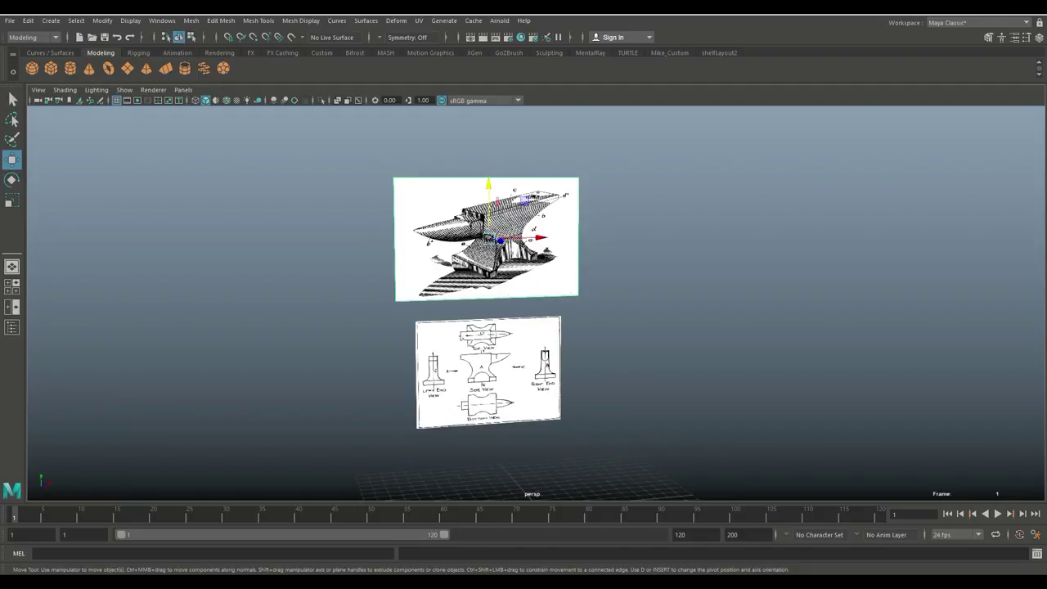
alt+middle_drag(490, 286, 457, 216)
scroll(468, 299, up, 5)
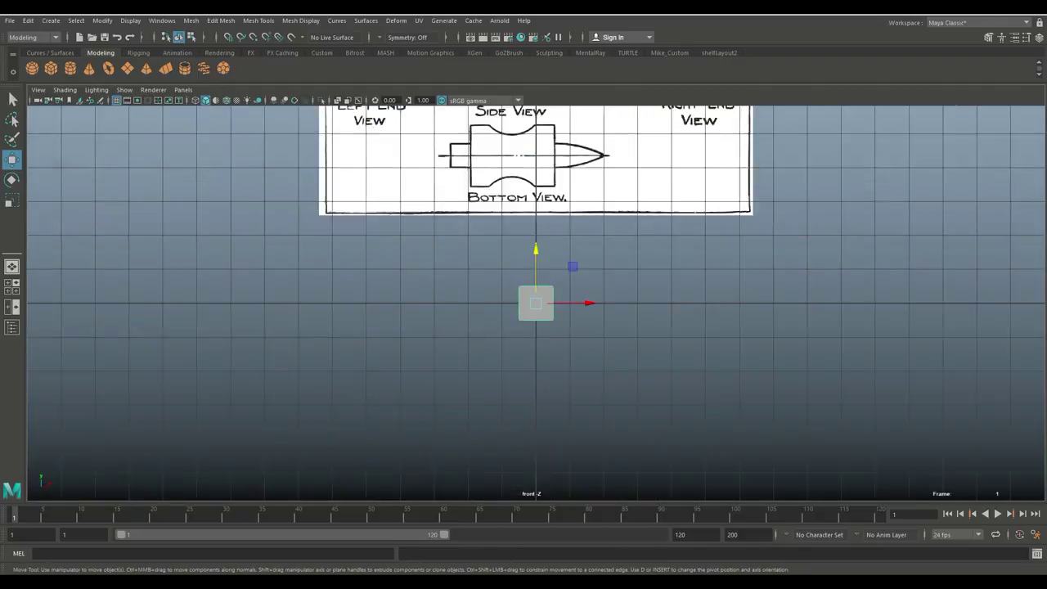
Position a polygon cube over the foot of the Right End View and scale its height down to the foot's thickness.
scroll(535, 302, down, 2)
alt+middle_drag(535, 302, 481, 412)
drag(480, 358, 480, 301)
key(f)
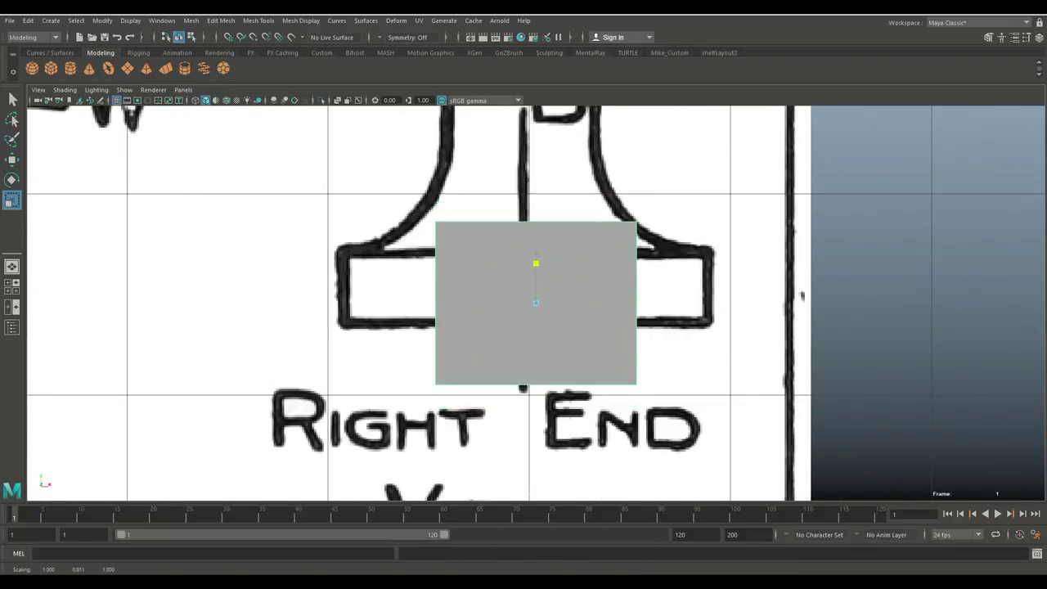
key(r)
drag(413, 343, 658, 376)
Align the cube with the Right End View's foot and move its side vertices out to the foot's outline.
key(w)
drag(536, 307, 390, 288)
drag(613, 229, 666, 352)
drag(691, 288, 806, 343)
key(space)
key(space)
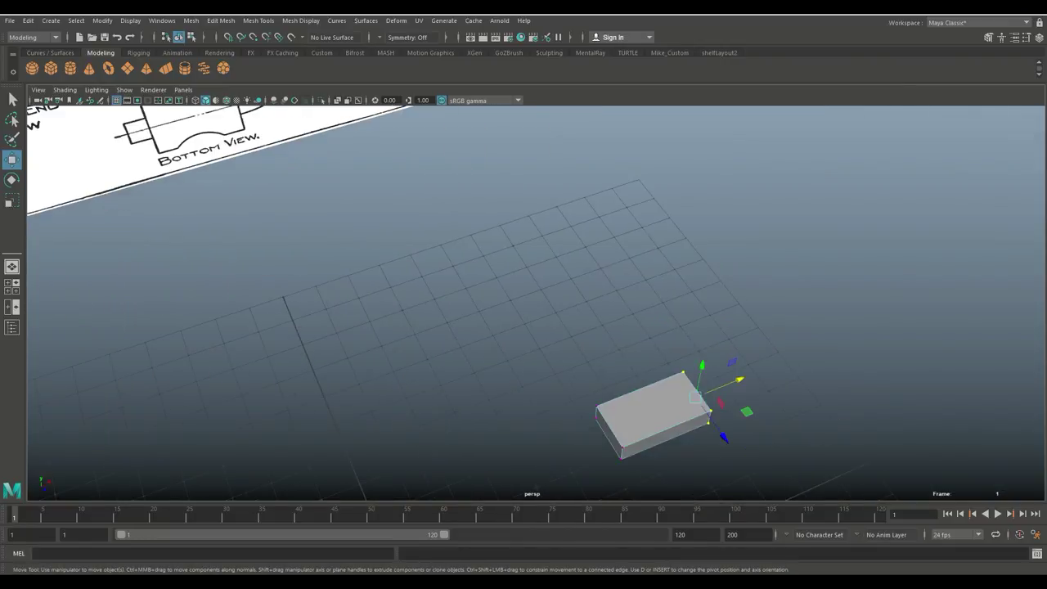
Extrude the block's top face and taper it inward to start the foot's curve in the Right End View.
right_drag(664, 397, 664, 446)
click(654, 409)
key(space)
key(space)
scroll(546, 249, up, 8)
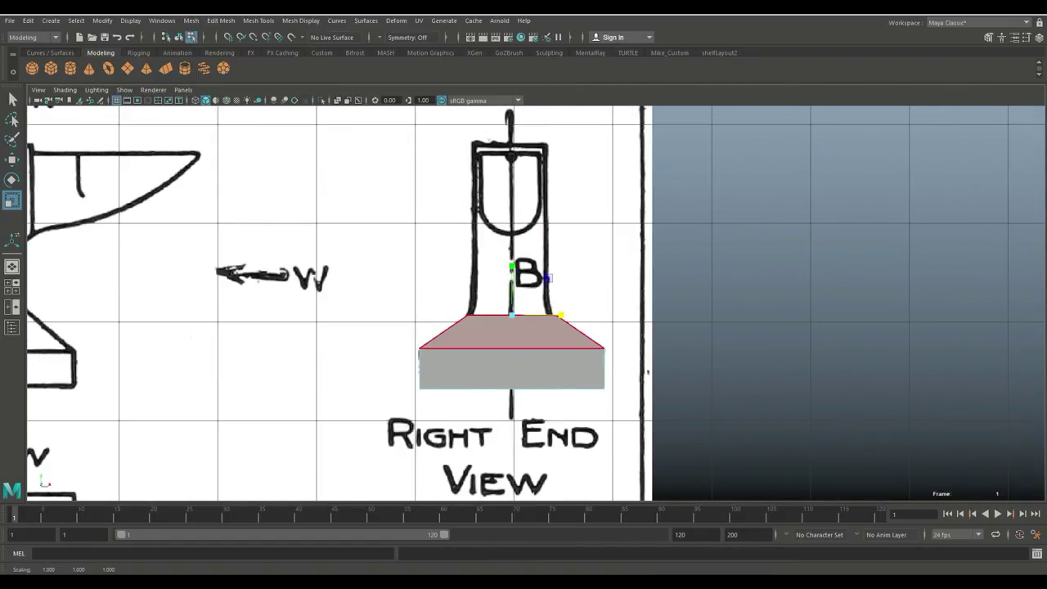
key(w)
drag(511, 262, 512, 270)
Extrude the top face twice more, narrowing and raising it to follow the foot's curve up to the waist.
key(ctrl+e)
key(w)
drag(552, 319, 549, 319)
key(ctrl+e)
key(w)
drag(512, 271, 512, 247)
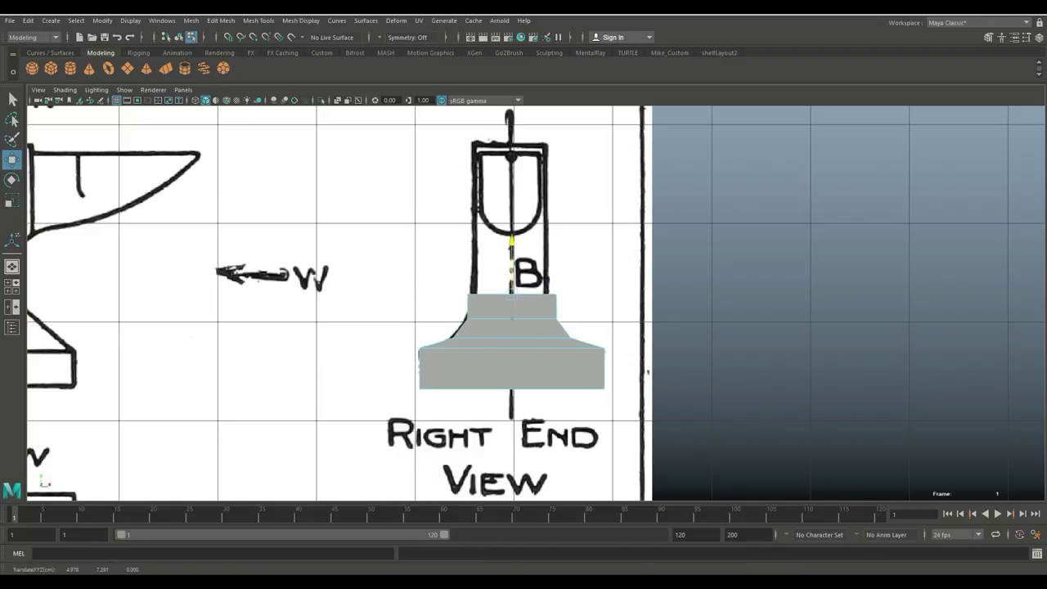
Narrow the top face slightly, then extrude it straight up to the top line of the Right End View.
drag(556, 294, 555, 294)
key(ctrl+e)
key(w)
drag(512, 248, 511, 100)
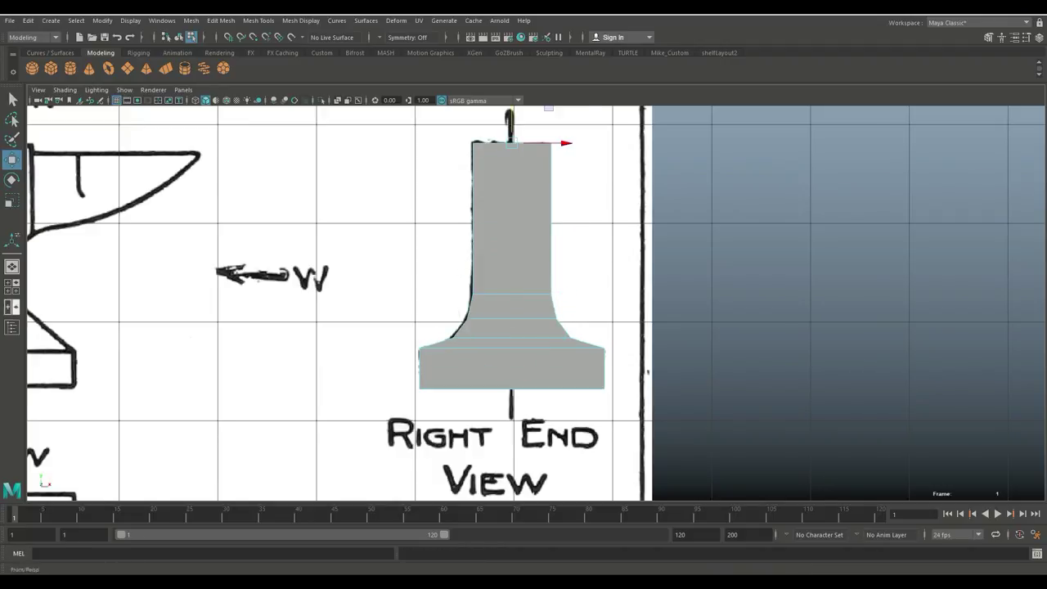
Stretch the whole anvil body in depth and rotate it so its long side shows in the front view.
key(space)
key(space)
alt+drag(621, 344, 577, 319)
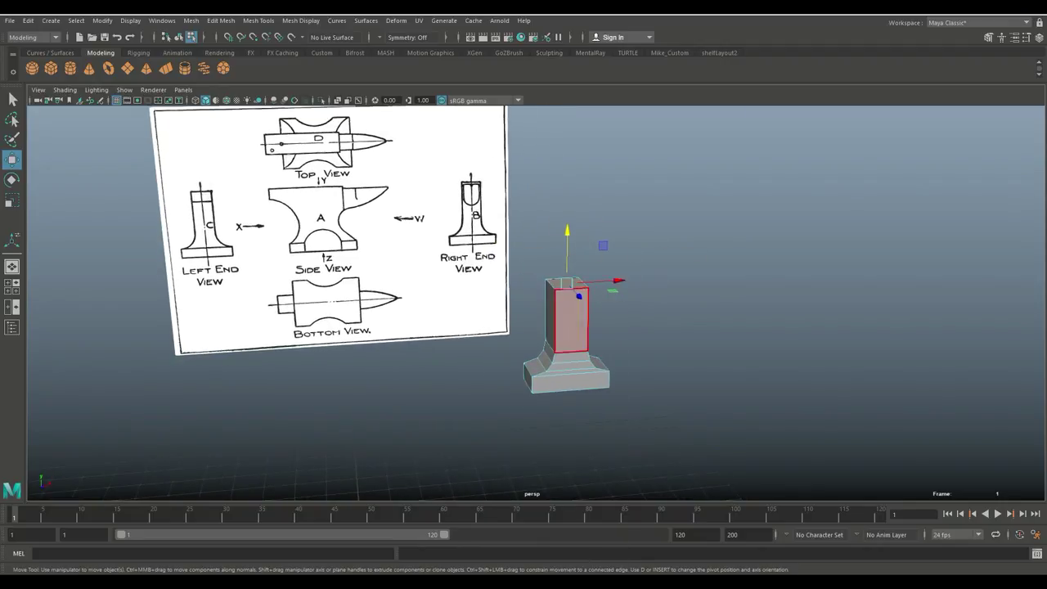
key(F8)
key(r)
drag(579, 395, 548, 392)
alt+middle_drag(548, 393, 576, 399)
key(e)
drag(569, 394, 643, 393)
key(space)
key(space)
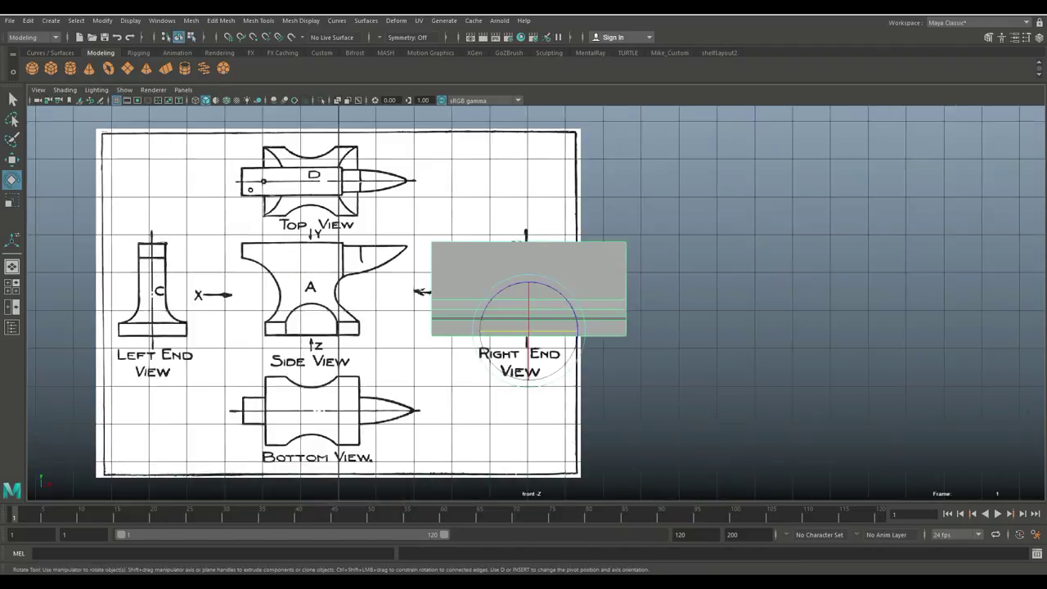
Move the body over the Side View drawing, turn on X-Ray shading and align it with the foot and top line.
alt+middle_drag(528, 330, 650, 331)
key(w)
drag(652, 330, 437, 334)
click(337, 100)
scroll(442, 295, up, 3)
alt+middle_drag(441, 294, 535, 317)
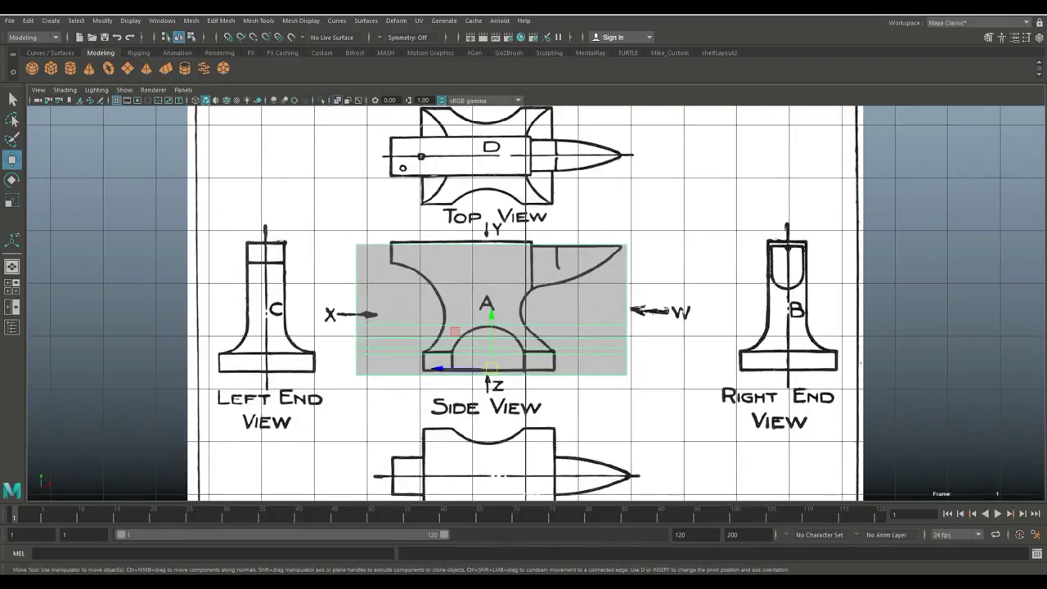
drag(439, 368, 505, 368)
drag(558, 315, 558, 311)
Move the end vertices to the Side View's foot length and narrow the upper vertex rows to the waist outline.
right_drag(662, 255, 607, 255)
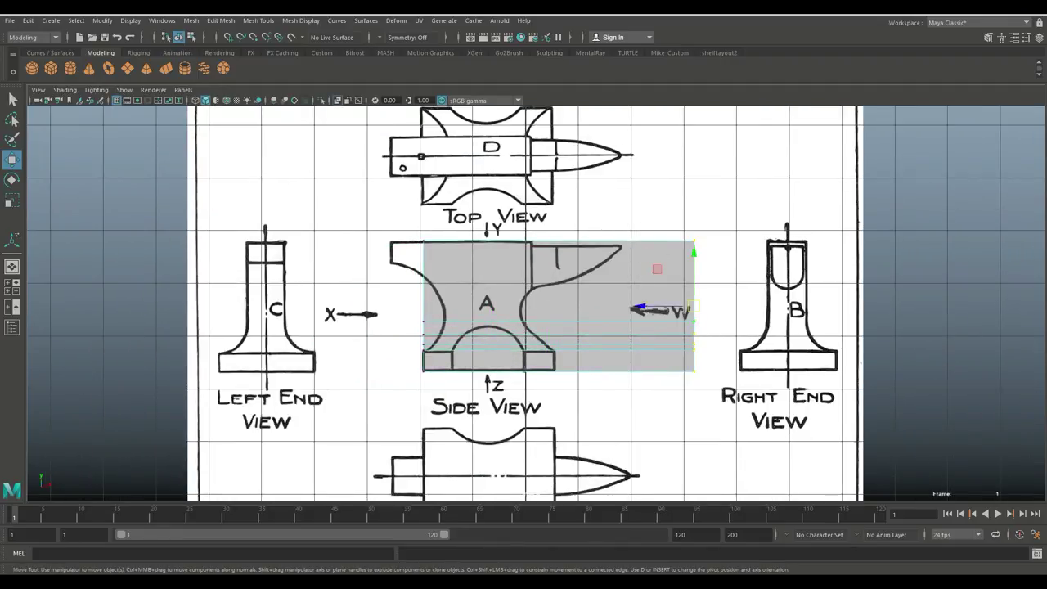
drag(646, 306, 508, 306)
scroll(525, 328, up, 5)
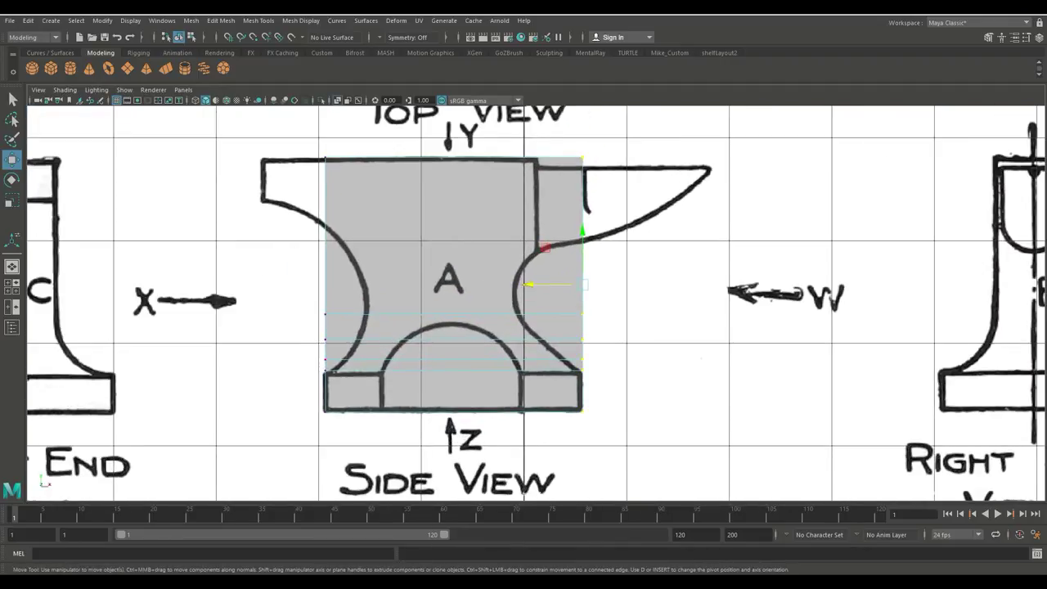
drag(404, 259, 408, 235)
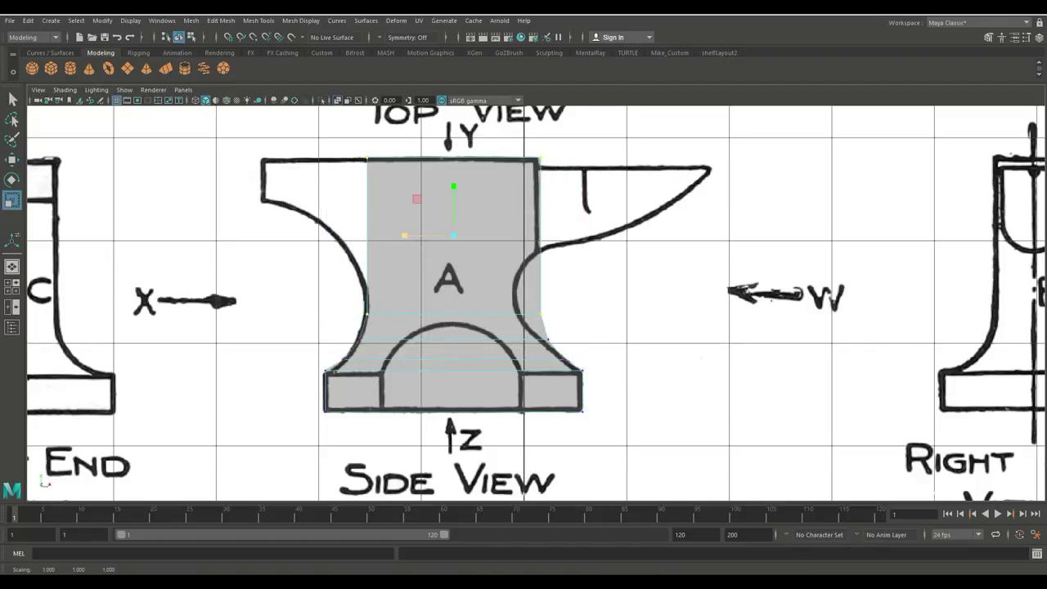
Pull the top corner vertices out to the heel's tip and insert five edge loops across the upper body.
drag(314, 157, 211, 157)
click(299, 20)
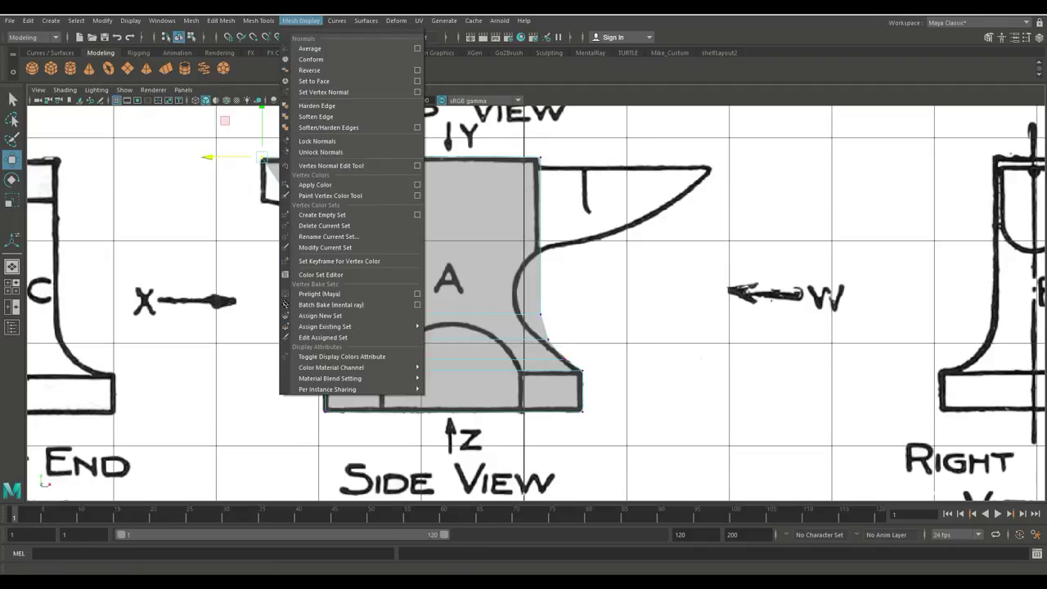
mouse_move(259, 20)
click(353, 92)
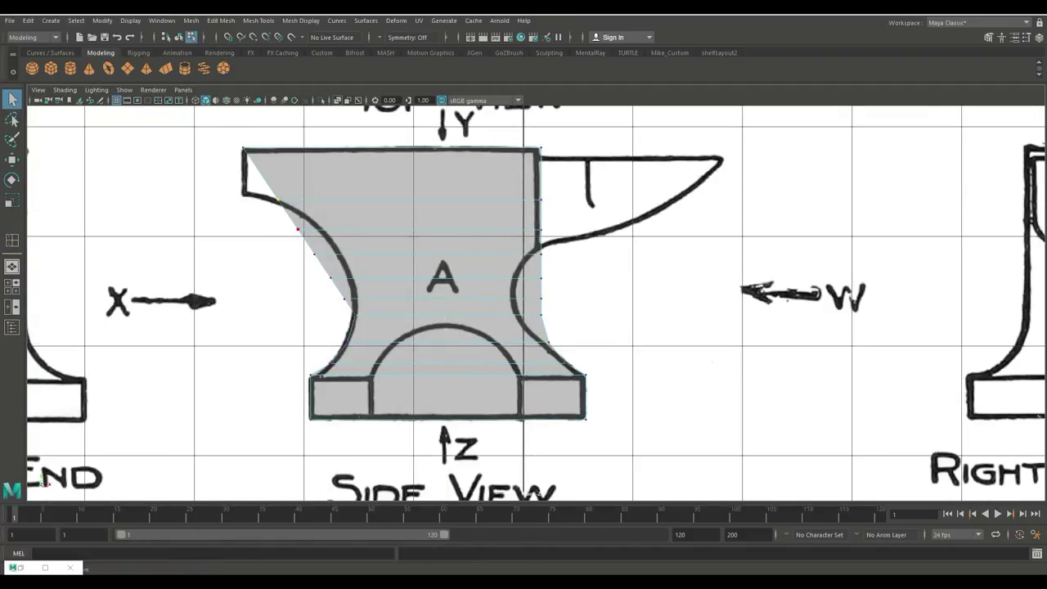
Raise the highest new row to the heel's lower corner and fit the heel-side vertices to the waist curve.
key(w)
shift+drag(553, 189, 530, 209)
drag(391, 149, 391, 144)
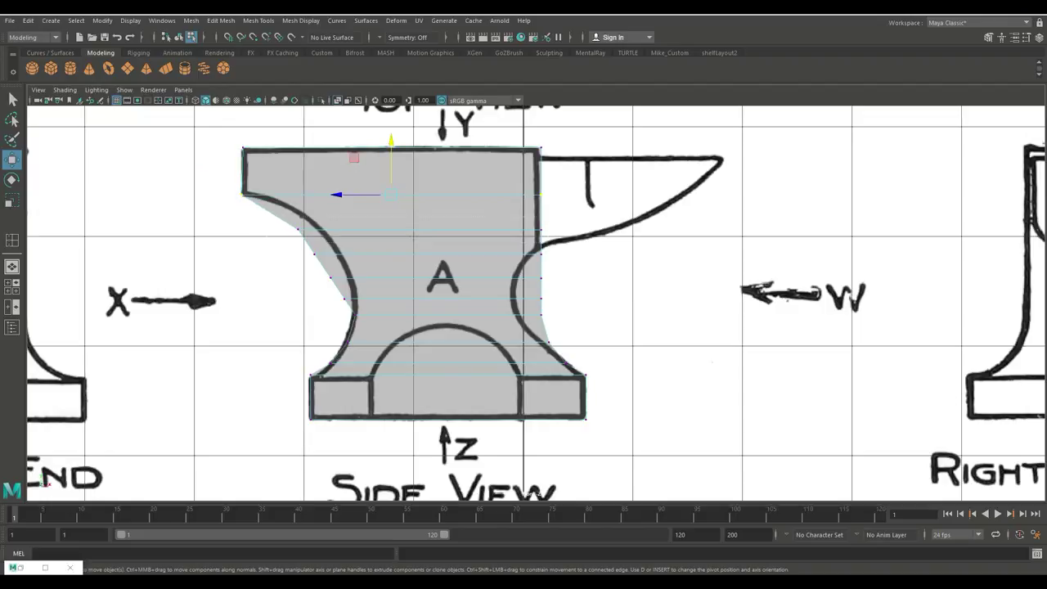
drag(245, 229, 326, 263)
drag(260, 253, 340, 288)
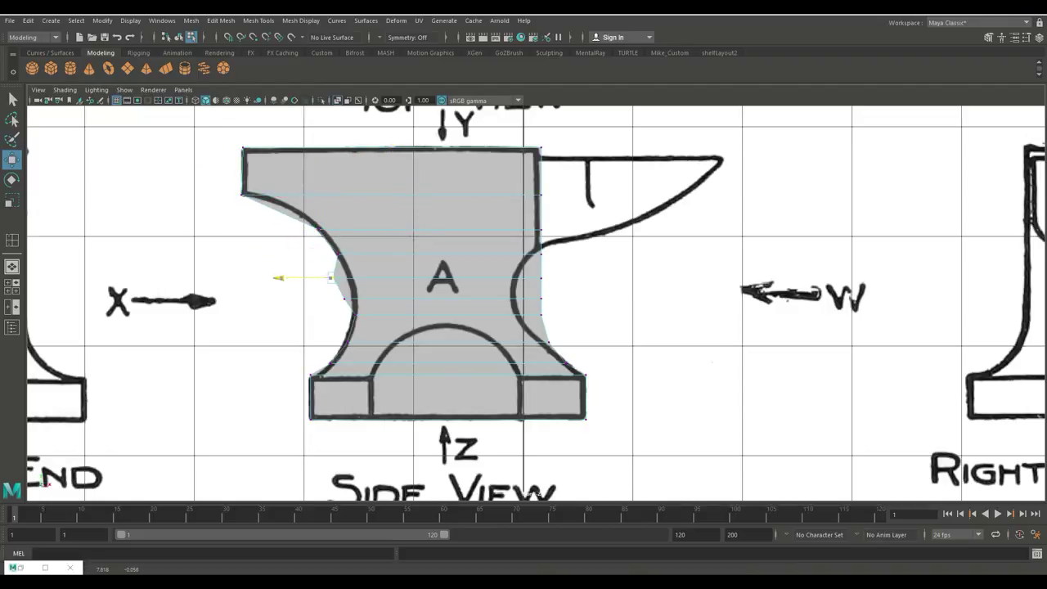
drag(276, 278, 296, 278)
drag(334, 289, 353, 308)
drag(291, 299, 302, 299)
Move the horn-side vertex rows inward to follow the waist curve between the foot and the horn's base.
drag(533, 330, 563, 353)
drag(496, 342, 491, 341)
drag(530, 305, 554, 325)
drag(489, 315, 461, 298)
drag(530, 269, 553, 288)
drag(488, 278, 462, 278)
drag(530, 244, 553, 263)
drag(489, 254, 476, 254)
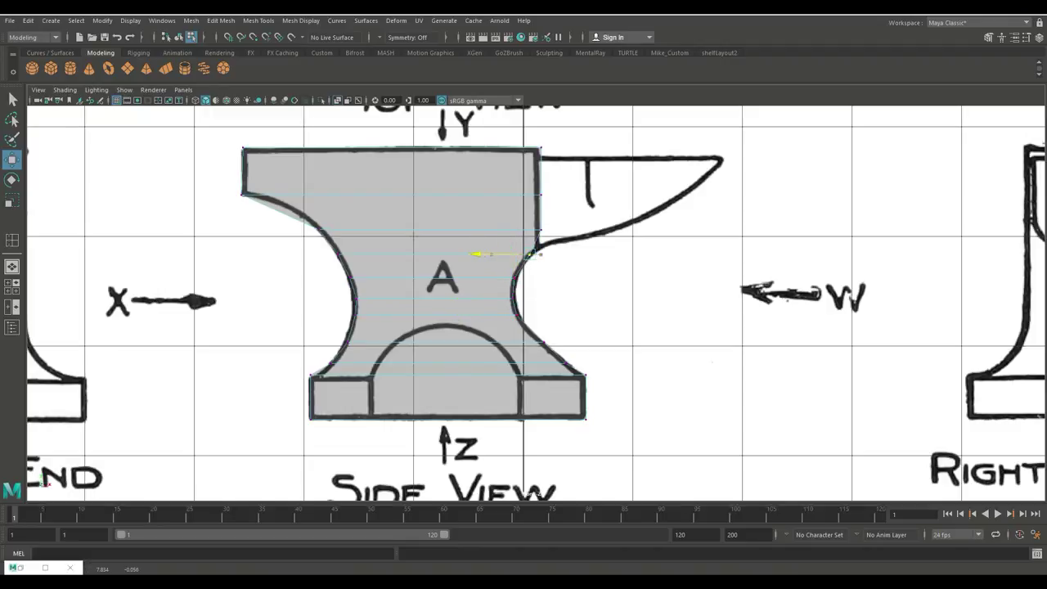
Lower the vertex row beneath the heel and add an edge loop fitted to the heel's curved underside.
drag(554, 219, 306, 238)
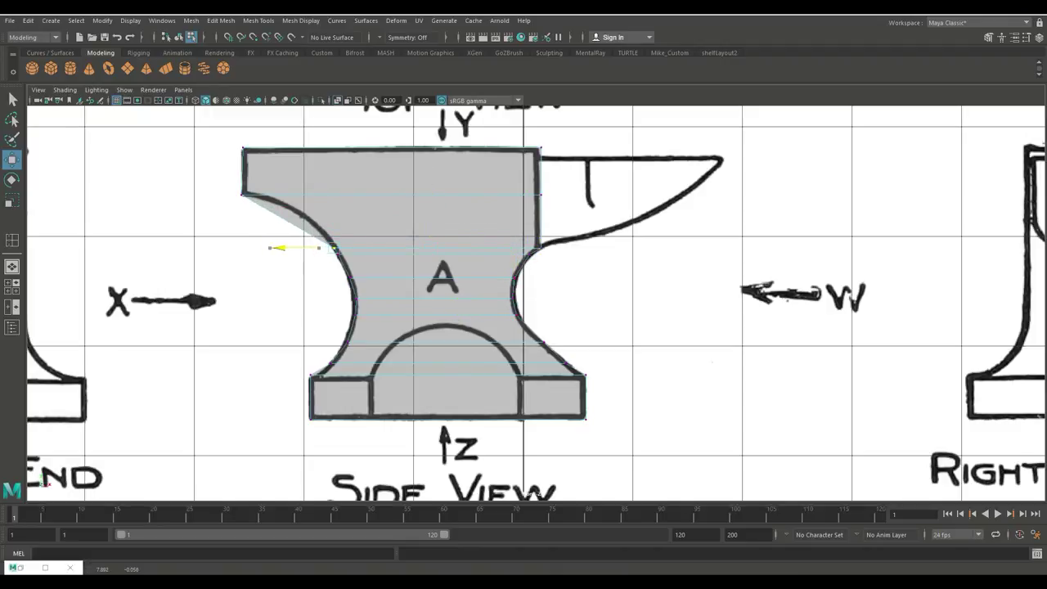
click(258, 20)
click(278, 112)
key(q)
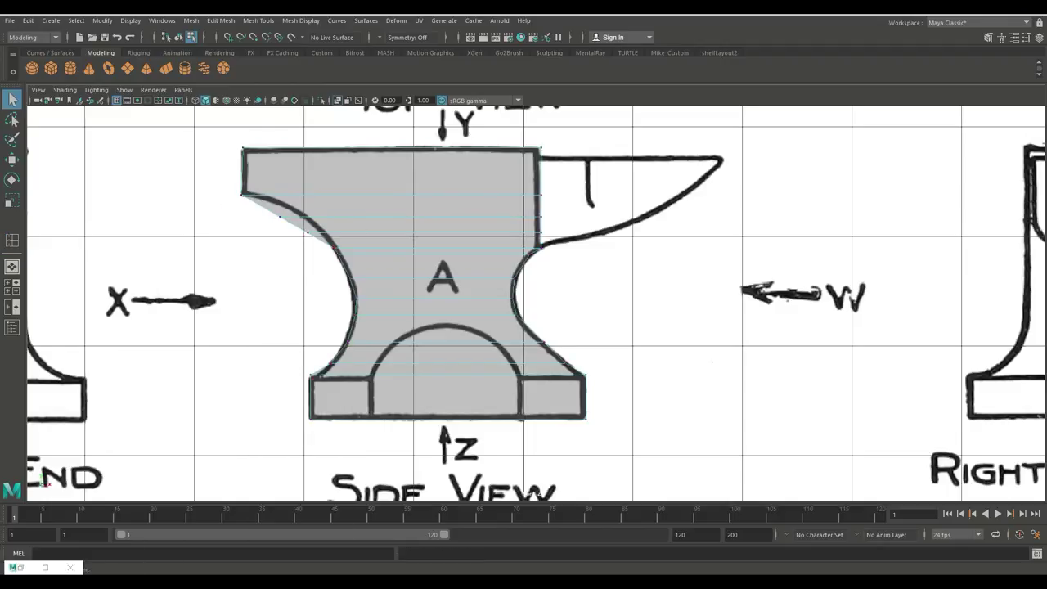
drag(244, 217, 260, 217)
mouse_move(297, 225)
mouse_down()
mouse_move(319, 244)
mouse_move(282, 233)
mouse_up()
Tip the whole anvil body over so that its top faces the front view.
key(space)
key(space)
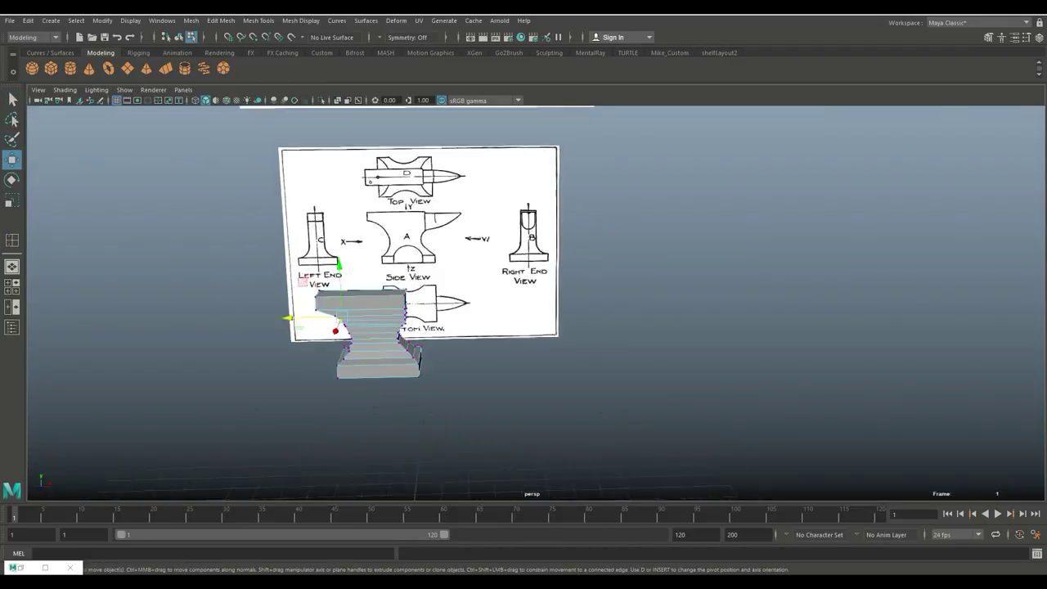
alt+right_drag(409, 328, 458, 315)
alt+middle_drag(409, 327, 420, 397)
alt+right_drag(419, 396, 389, 397)
alt+middle_drag(388, 396, 399, 355)
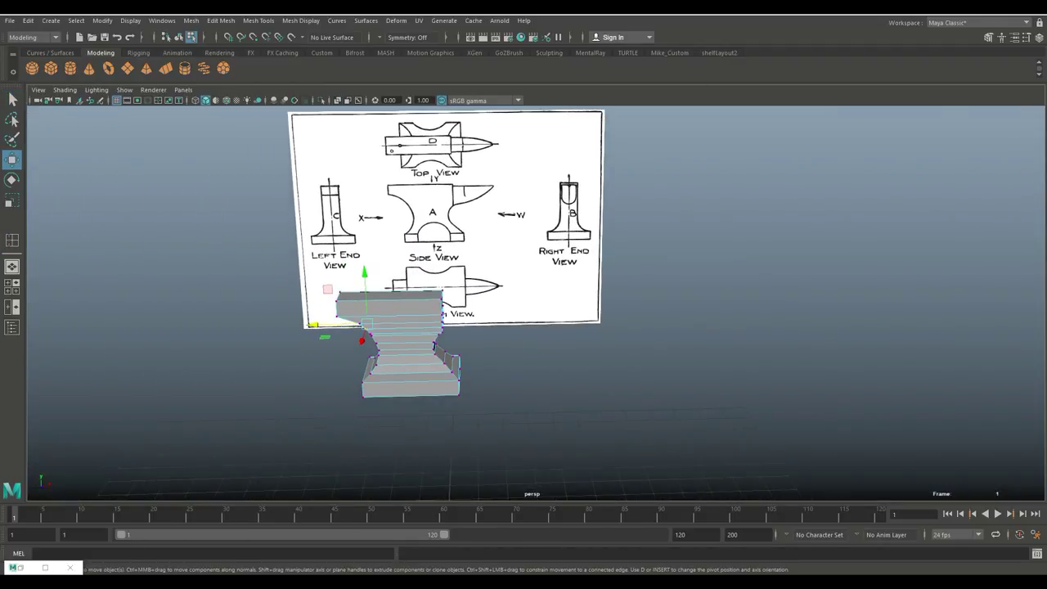
key(F8)
key(e)
drag(461, 348, 461, 409)
alt+drag(490, 360, 654, 360)
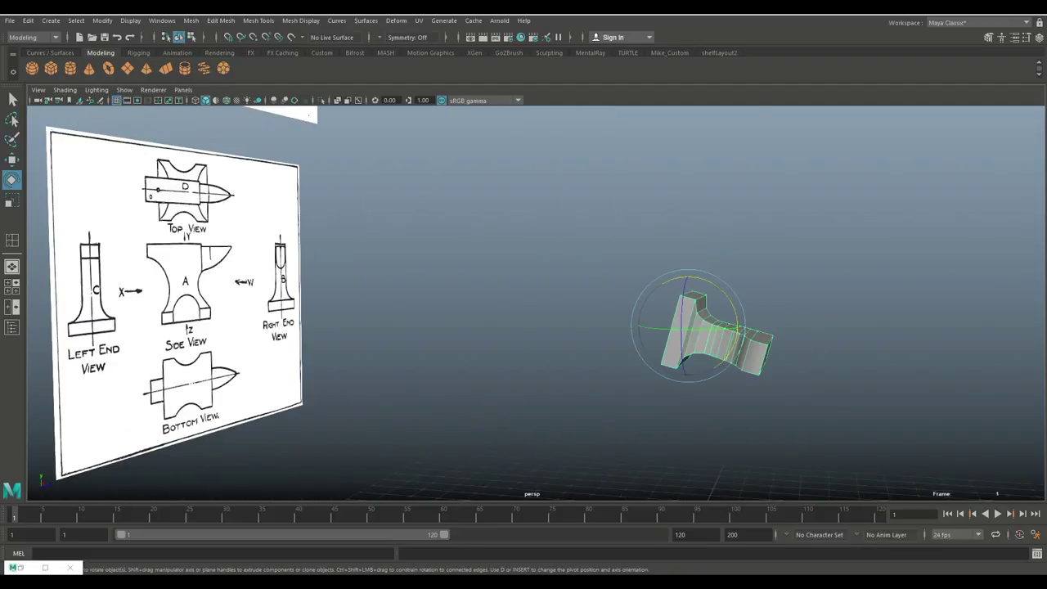
key(ctrl+z)
Move the tipped anvil body up over the Top View drawing so its base matches the outline.
key(space)
key(space)
alt+middle_drag(491, 327, 480, 367)
key(w)
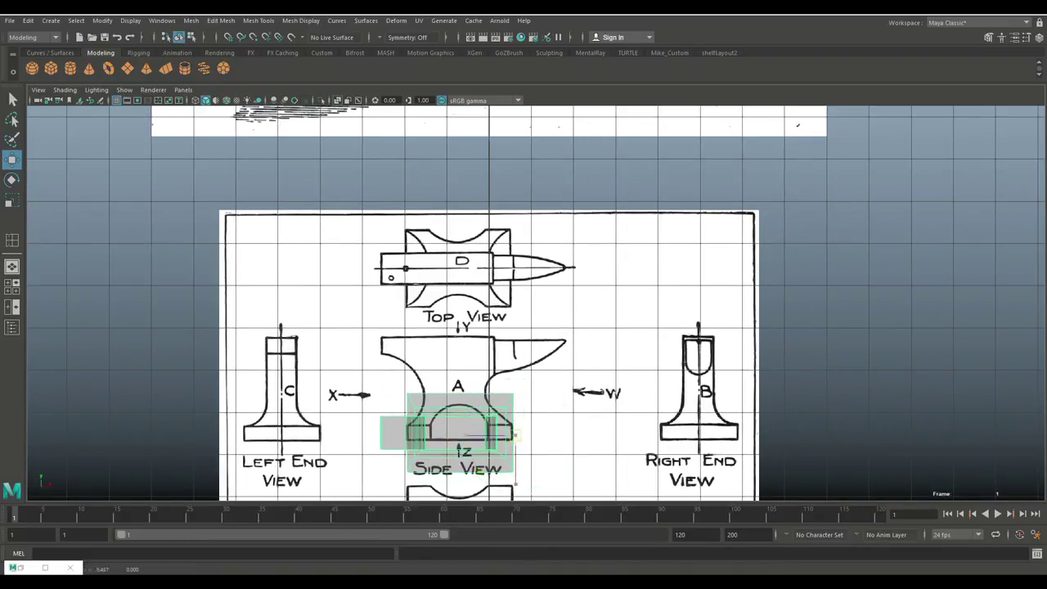
drag(515, 436, 513, 271)
alt+right_drag(513, 271, 572, 271)
alt+middle_drag(573, 270, 612, 325)
Insert seven evenly spaced edge loops along the length of the anvil body.
click(300, 21)
mouse_move(258, 20)
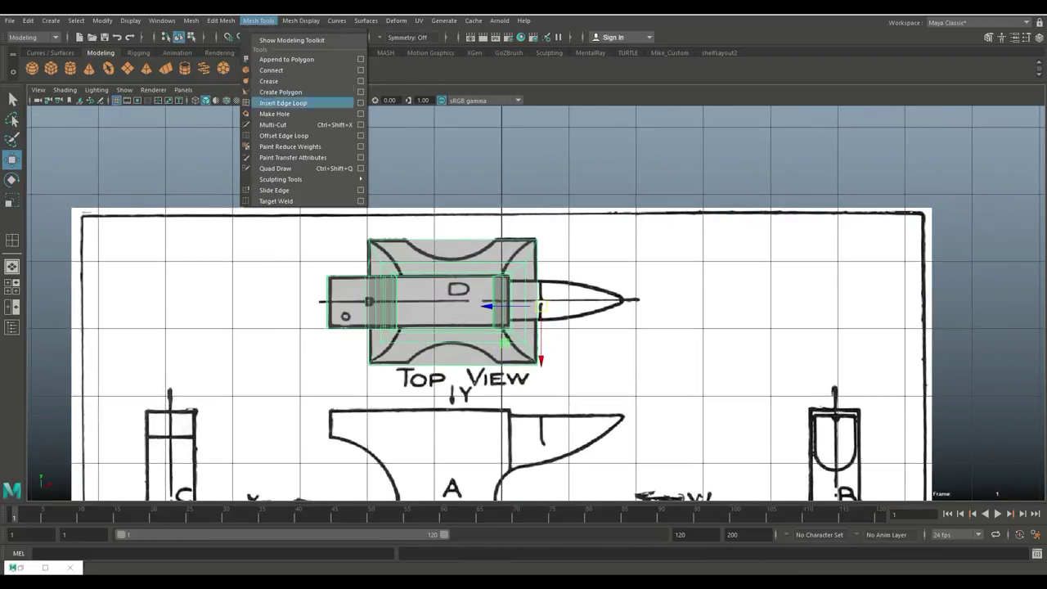
click(286, 103)
click(81, 101)
click(97, 122)
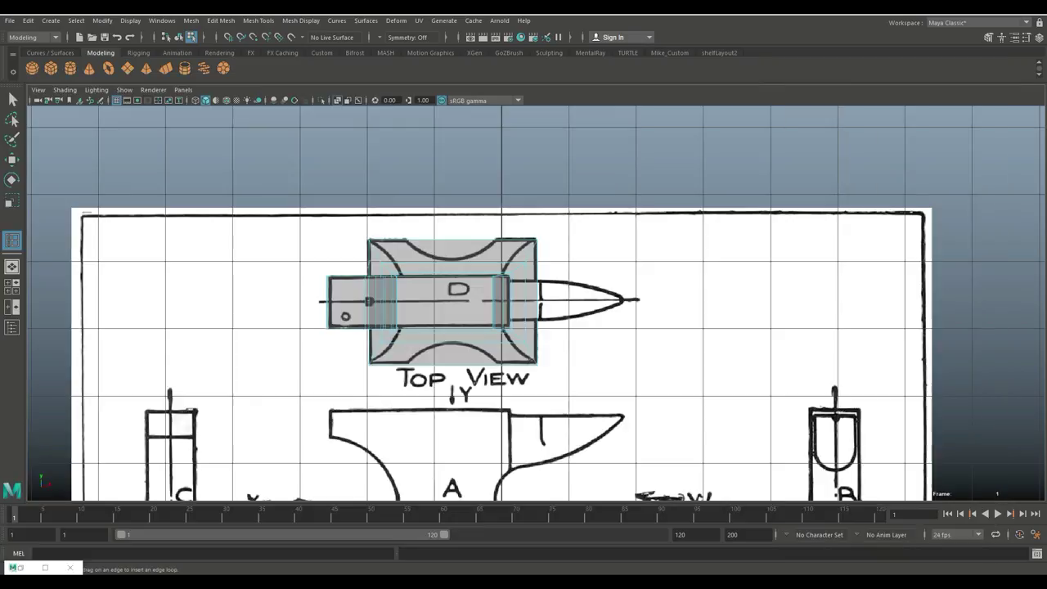
key(q)
Scale the middle vertices on both long sides of the base inward to form the Top View's curved cutouts.
alt+right_drag(352, 217, 413, 217)
alt+middle_drag(413, 217, 393, 252)
right_drag(392, 252, 352, 258)
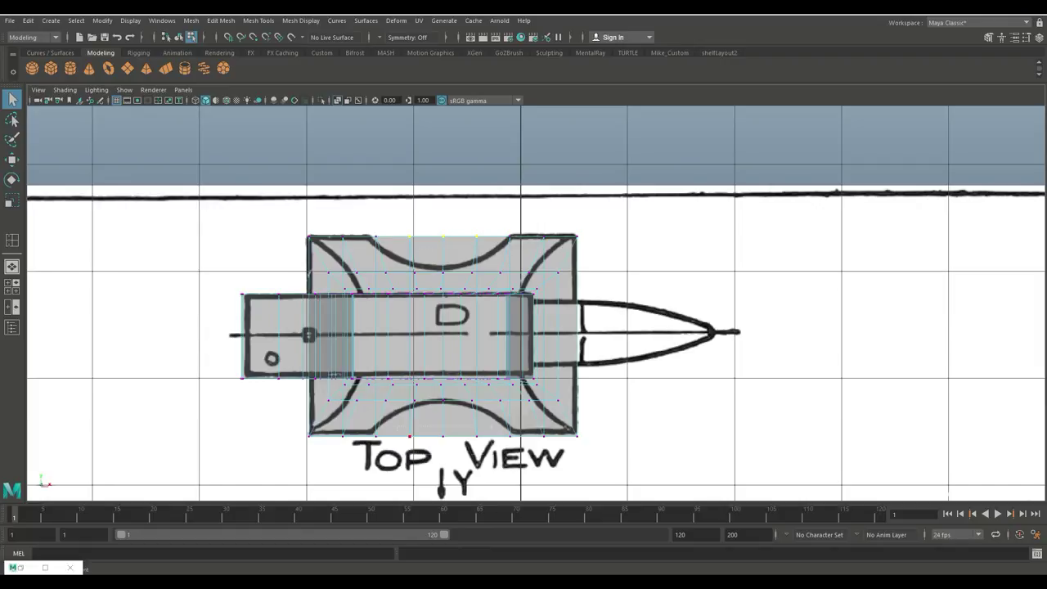
shift+drag(491, 426, 491, 426)
key(r)
drag(442, 384, 442, 374)
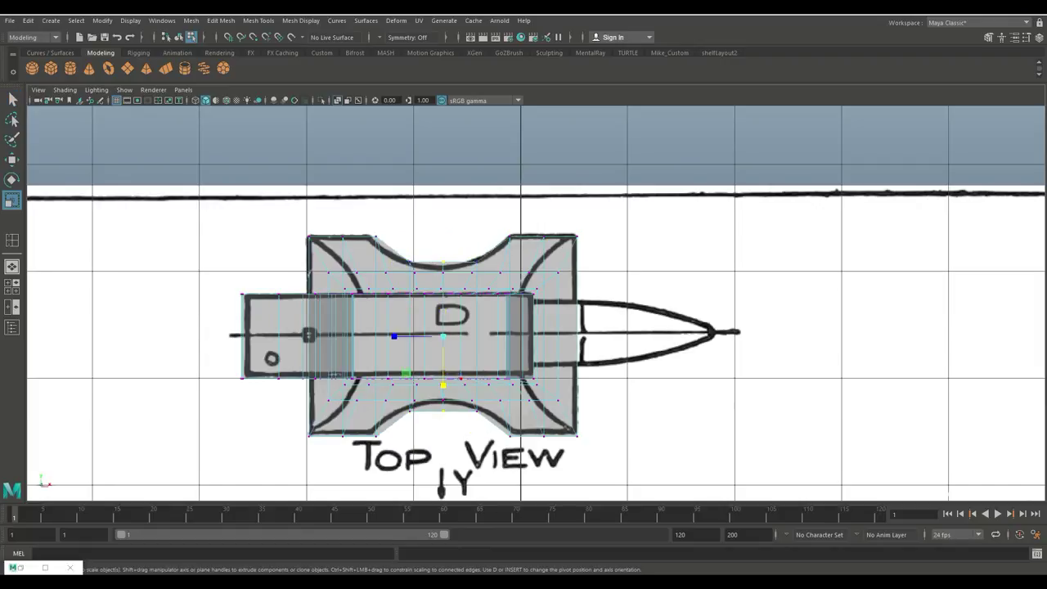
Rotate the whole anvil body back upright.
key(space)
key(space)
alt+drag(573, 327, 499, 291)
key(F8)
key(e)
Inspect the anvil body from several angles with the smooth mesh preview on and off.
alt+drag(514, 344, 491, 340)
alt+right_drag(491, 340, 532, 339)
key(3)
key(1)
alt+drag(491, 344, 458, 343)
alt+middle_drag(458, 344, 421, 323)
alt+right_drag(422, 323, 380, 323)
mouse_move(458, 335)
alt+mouse_down()
mouse_move(417, 348)
mouse_move(445, 339)
alt+mouse_up()
alt+middle_drag(445, 340, 347, 344)
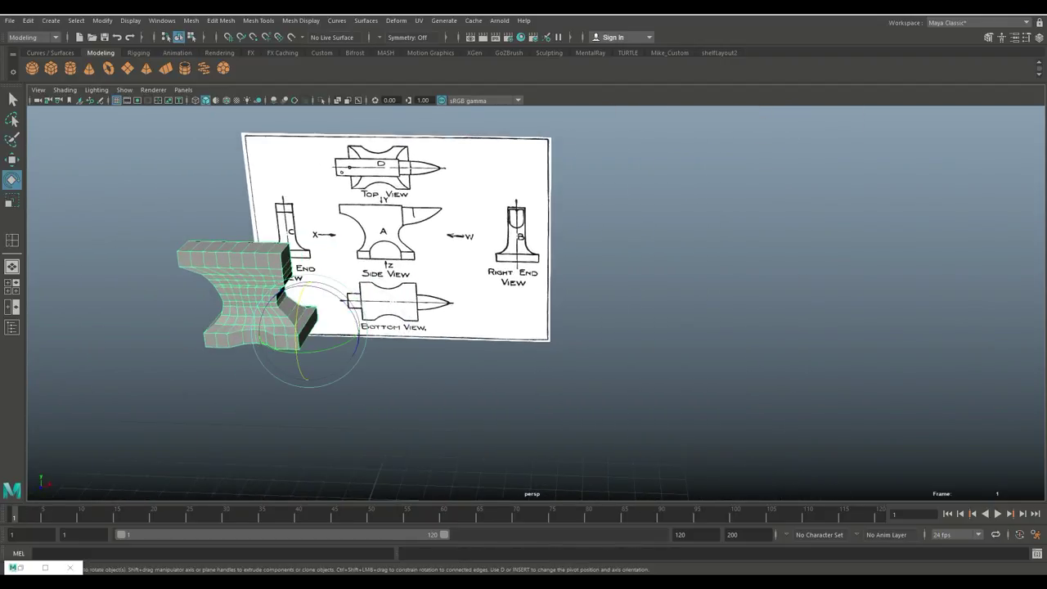
Create a polygon cone for the horn and move the anvil body back onto the Side View drawing.
click(88, 68)
scroll(535, 303, down, 5)
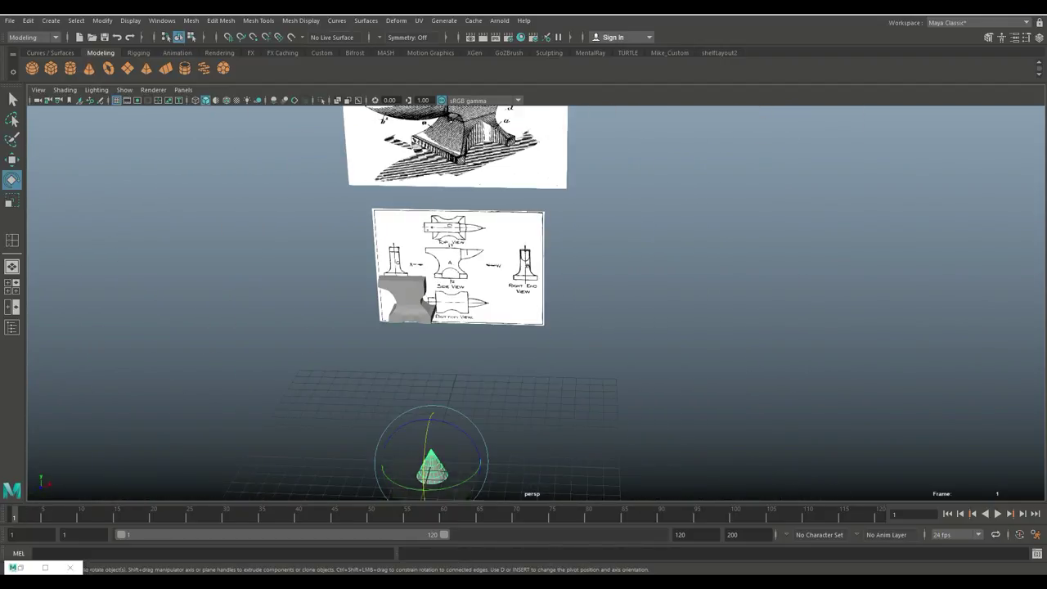
key(space)
key(space)
alt+middle_drag(521, 303, 491, 250)
click(490, 245)
key(w)
drag(521, 225, 521, 377)
scroll(536, 303, down, 5)
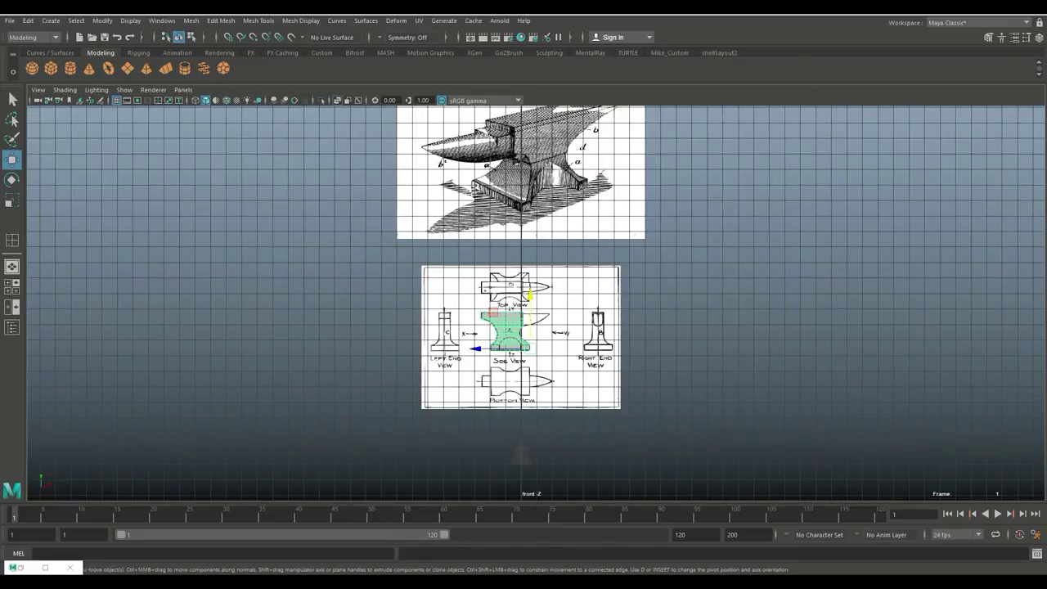
Lay the cone on its side pointing away from the body, with its tip on the Side View's horn tip.
click(521, 329)
drag(565, 324, 597, 324)
key(e)
key(f)
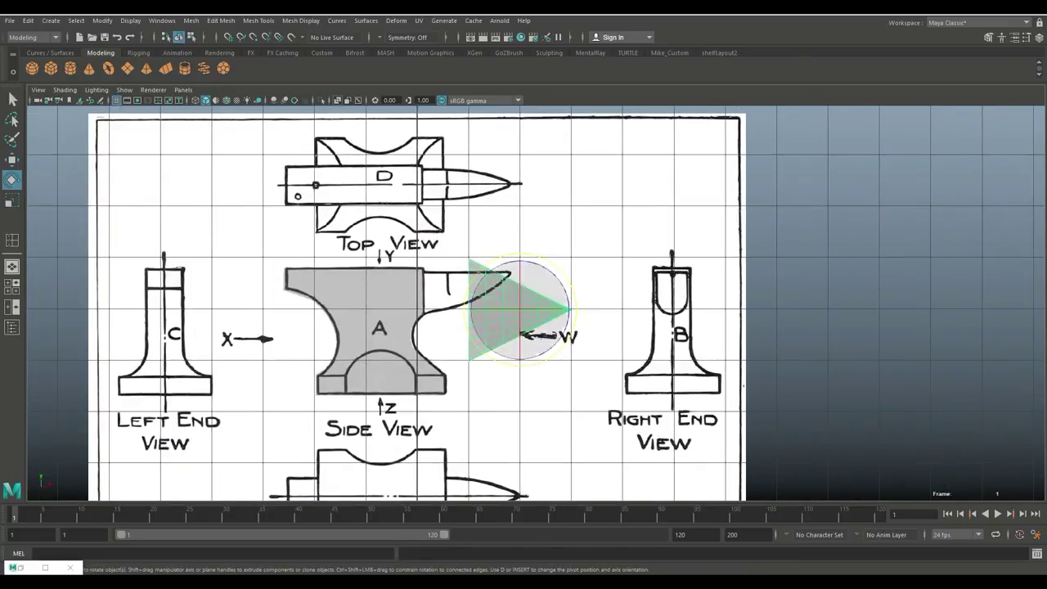
key(w)
scroll(515, 279, up, 3)
alt+middle_drag(418, 314, 512, 344)
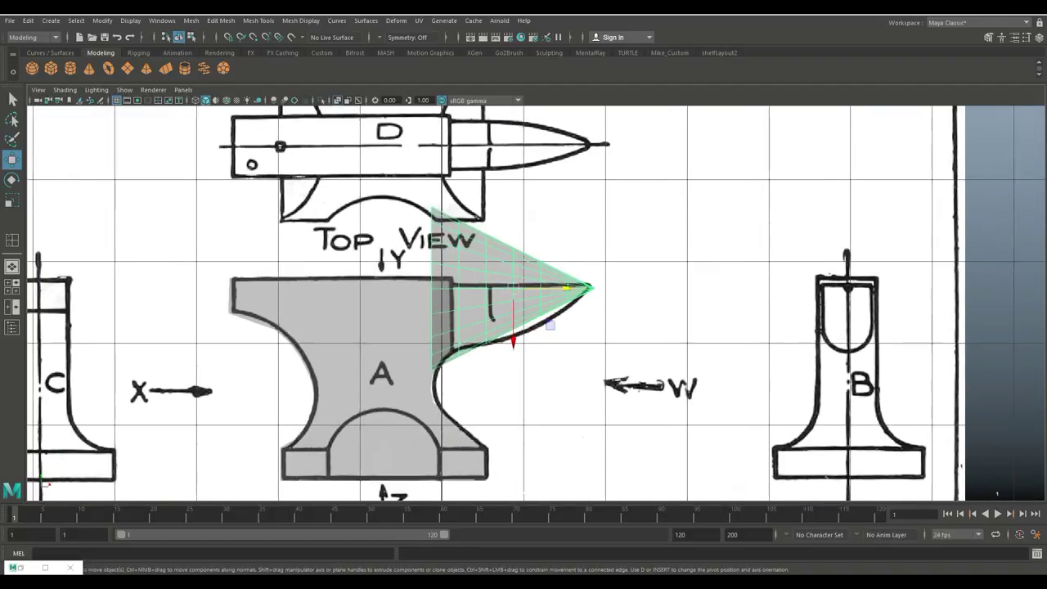
Lower the cone's edge rings and tip so its upper side runs flat along the Side View's horn top line.
right_drag(505, 272, 504, 219)
drag(432, 342, 432, 422)
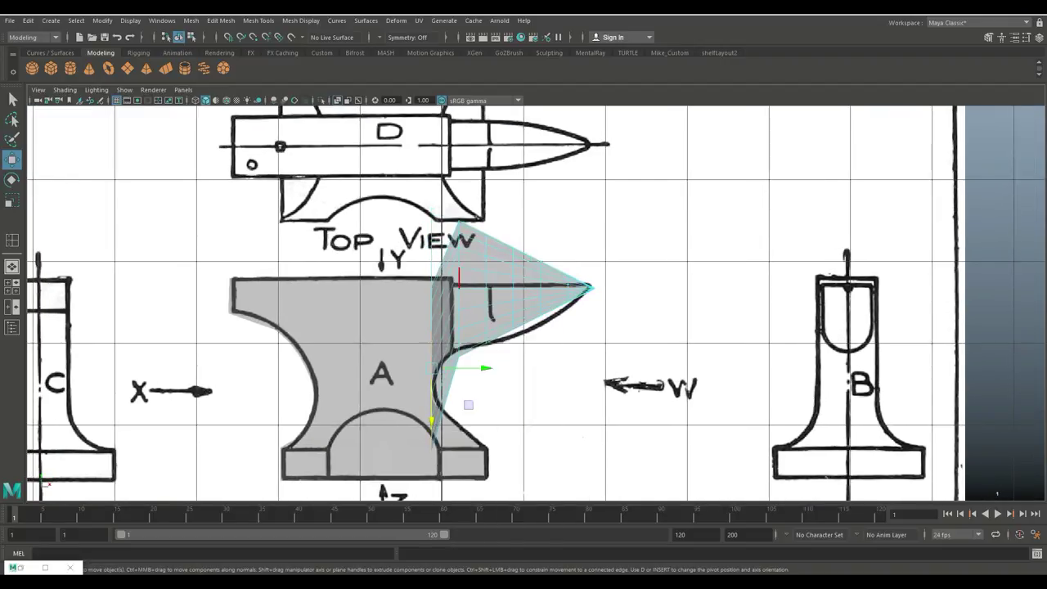
double_click(458, 278)
drag(458, 342, 459, 405)
drag(486, 342, 486, 393)
double_click(513, 307)
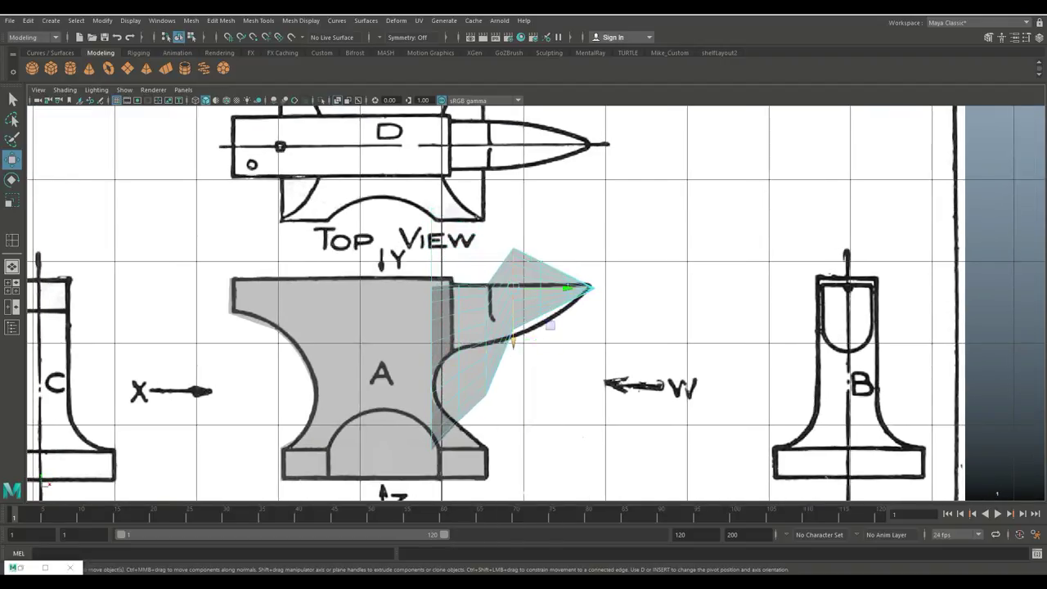
drag(512, 342, 540, 368)
double_click(539, 307)
scroll(535, 304, up, 5)
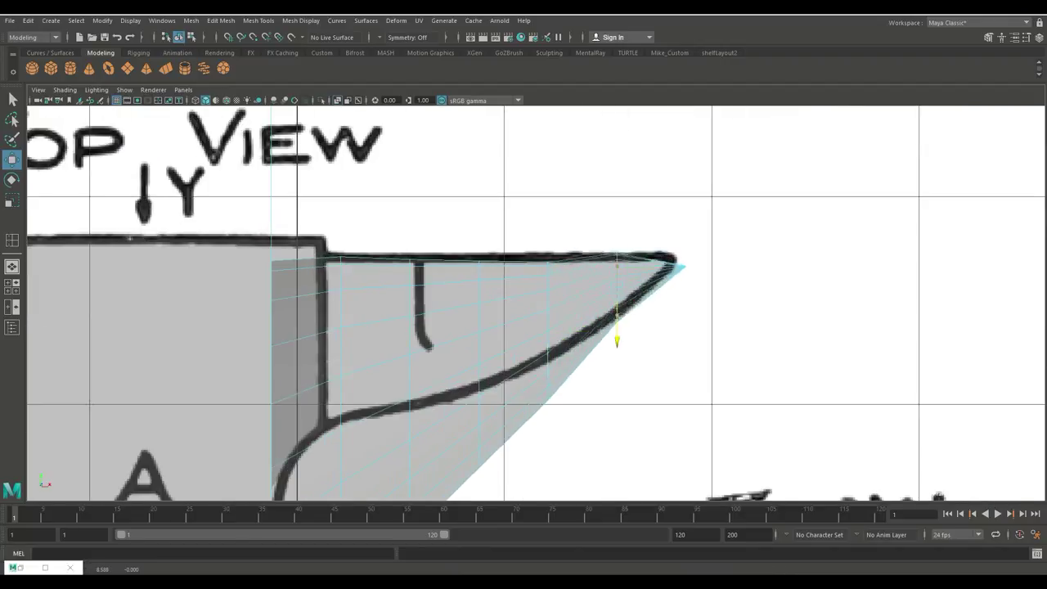
key(F9)
click(685, 266)
drag(685, 320, 685, 312)
scroll(536, 304, down, 5)
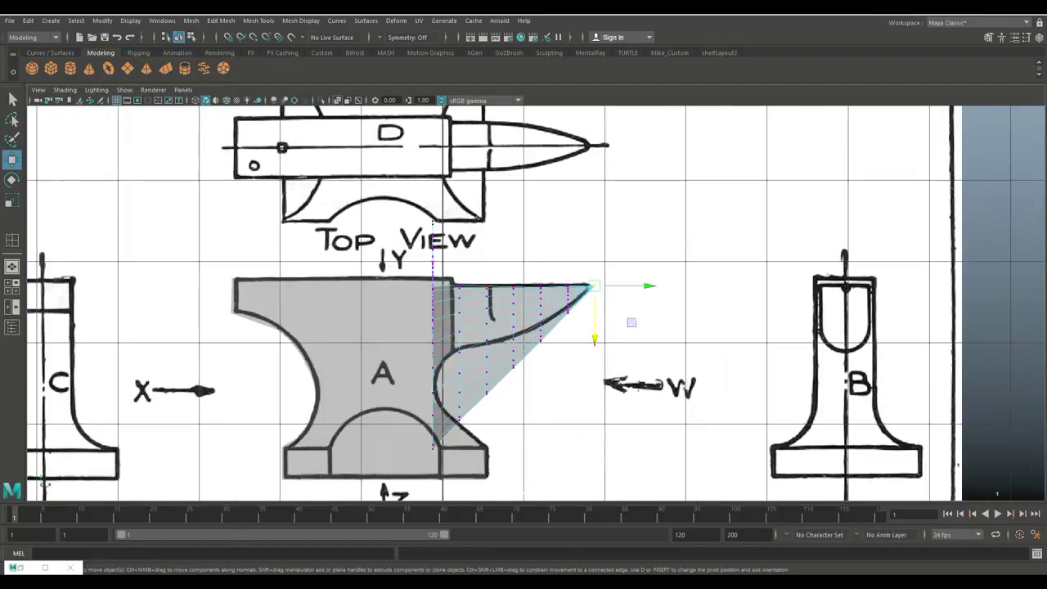
Delete the distorted cone and create a fresh polygon cone at the origin.
key(space)
key(space)
alt+drag(524, 327, 499, 327)
key(F8)
key(Delete)
scroll(535, 303, down, 4)
key(space)
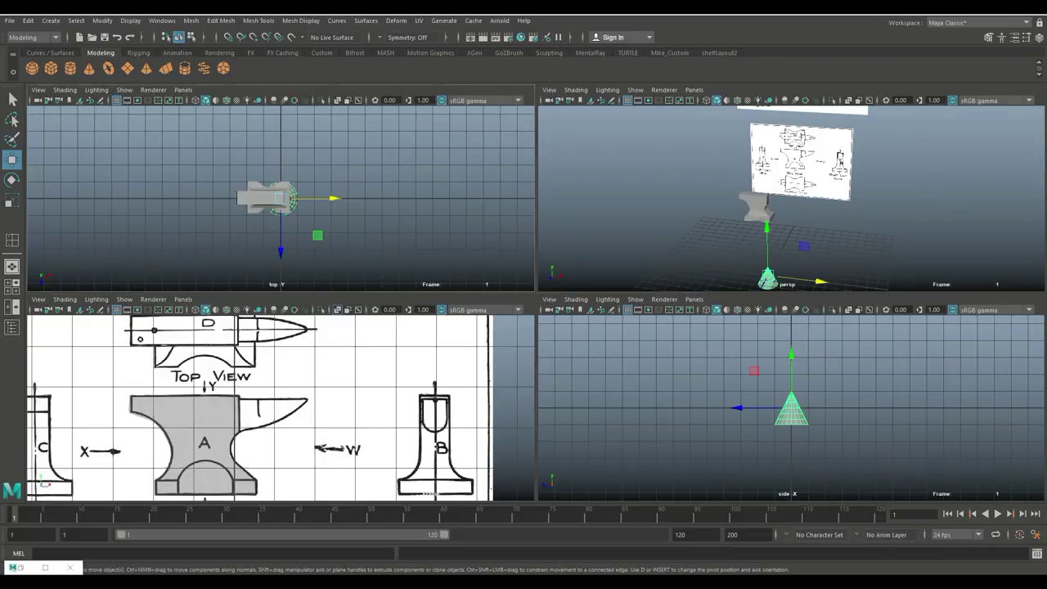
Move the new cone beside the Side View's horn and lay it on its side pointing away from the body.
key(space)
scroll(536, 302, down, 5)
alt+middle_drag(524, 344, 466, 224)
drag(450, 419, 451, 139)
drag(504, 191, 569, 191)
key(e)
scroll(523, 156, up, 6)
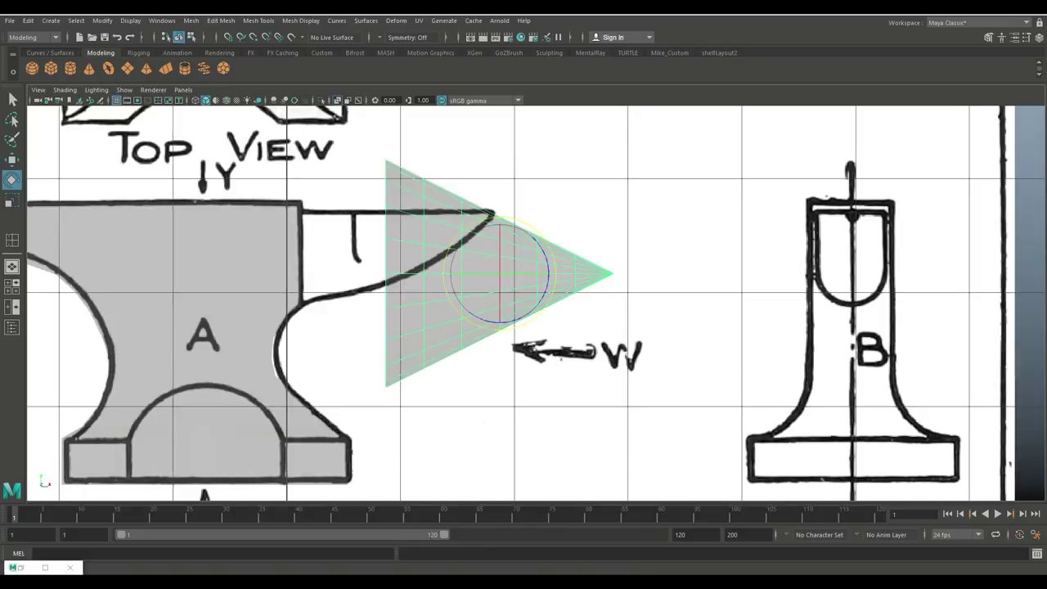
alt+middle_drag(524, 303, 522, 303)
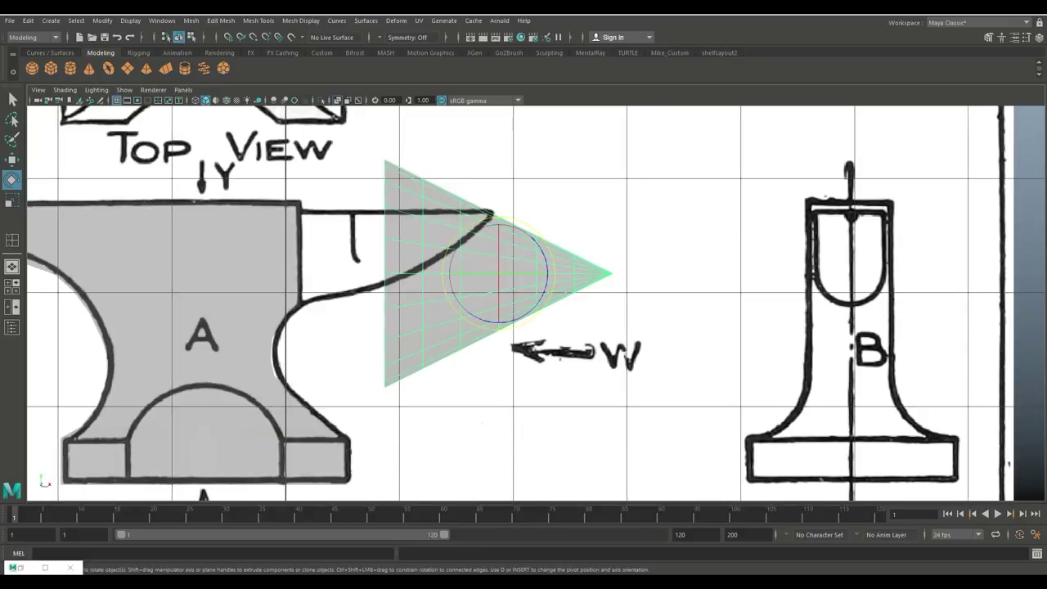
Shift the cone's rings and tip vertically until its upper side forms one level line.
right_drag(384, 177, 384, 147)
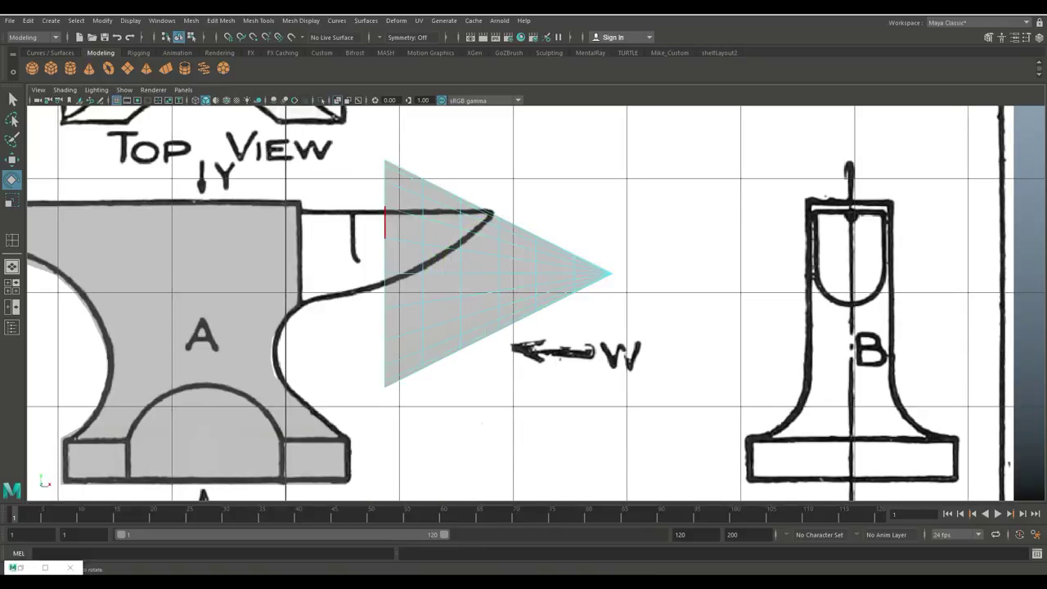
key(w)
drag(384, 325, 385, 343)
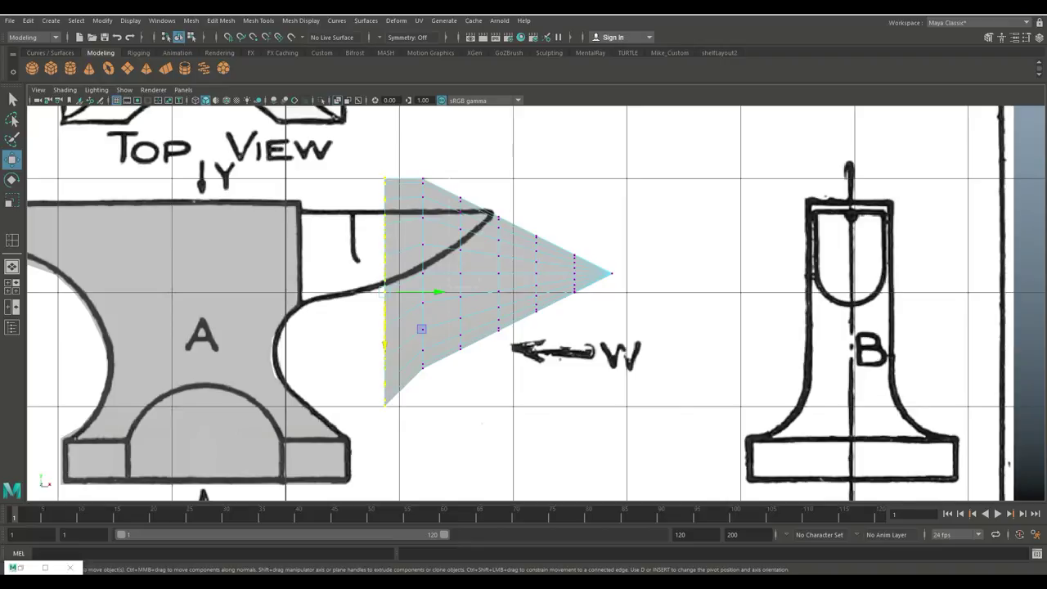
drag(449, 179, 621, 368)
drag(537, 325, 555, 289)
drag(517, 159, 630, 302)
drag(574, 289, 574, 271)
drag(555, 160, 593, 252)
key(F8)
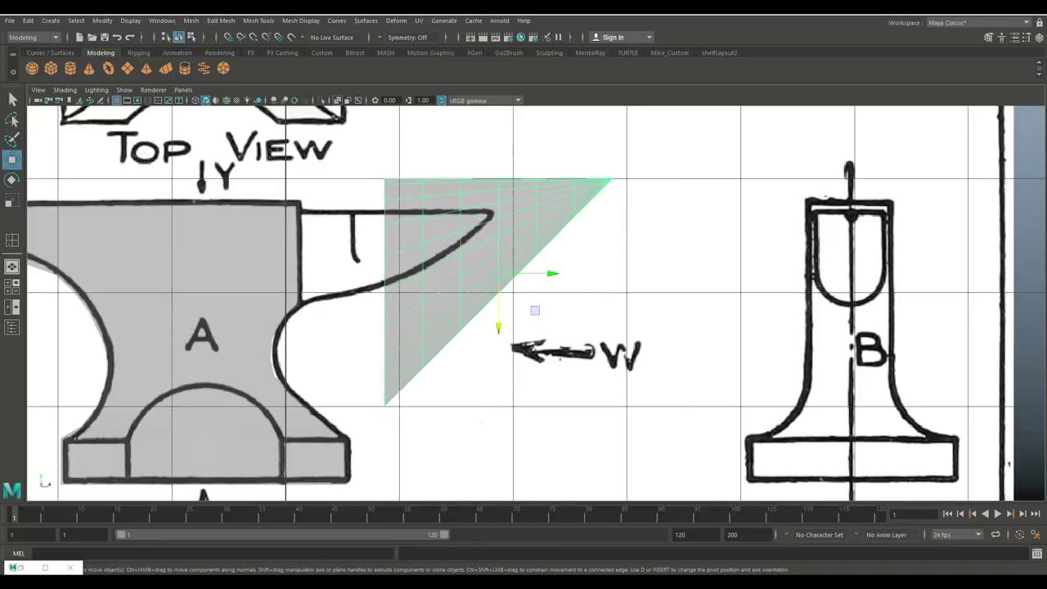
Scale and move the cone so its flat upper side spans the Side View's horn from the body to the tip.
drag(497, 274, 452, 307)
key(w)
key(r)
key(w)
alt+middle_drag(452, 306, 527, 278)
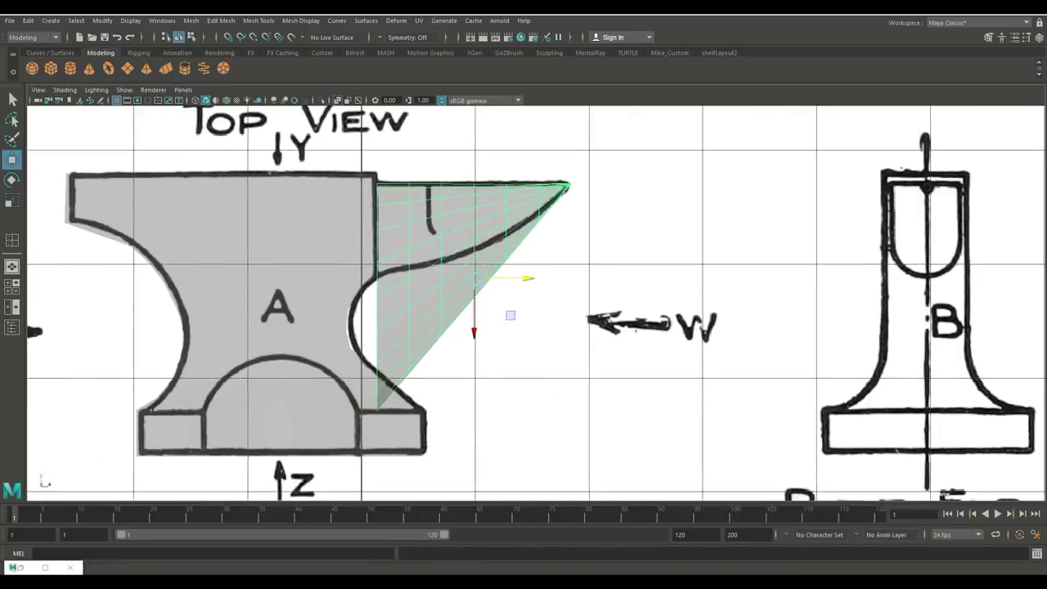
alt+right_drag(527, 277, 572, 277)
alt+middle_drag(572, 277, 660, 293)
Scale and raise the cone's base ring and the ring beside it to meet the Side View horn's lower curve.
right_drag(446, 265, 446, 315)
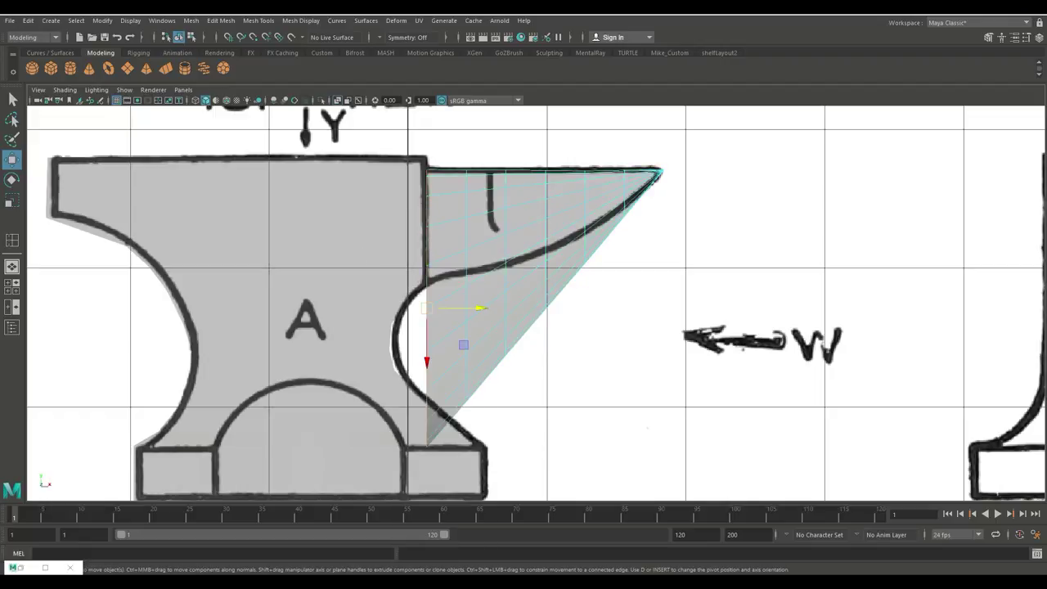
drag(427, 356, 426, 337)
key(w)
drag(427, 349, 427, 278)
key(r)
key(w)
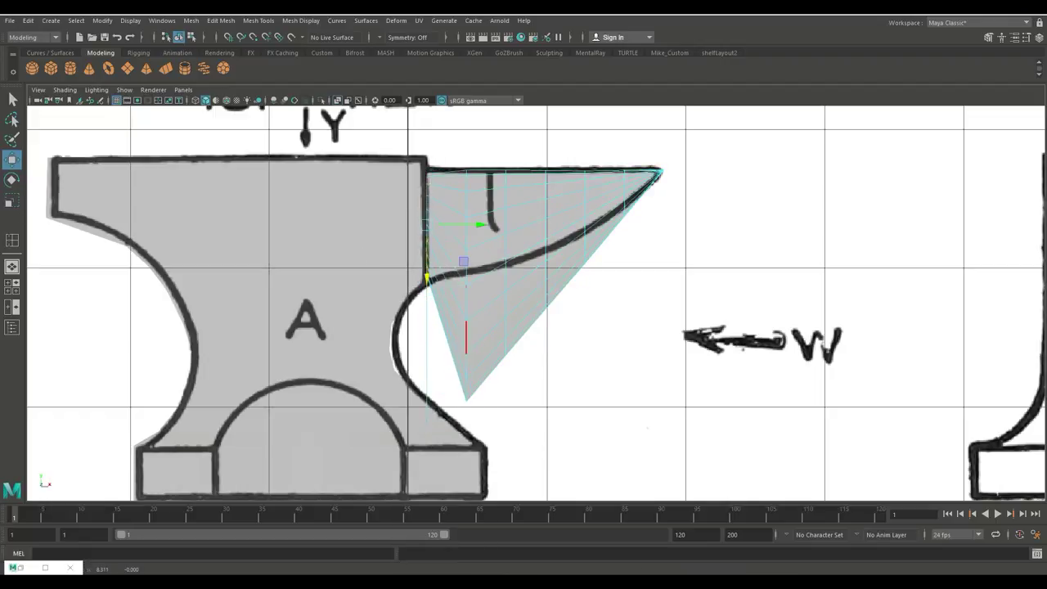
key(r)
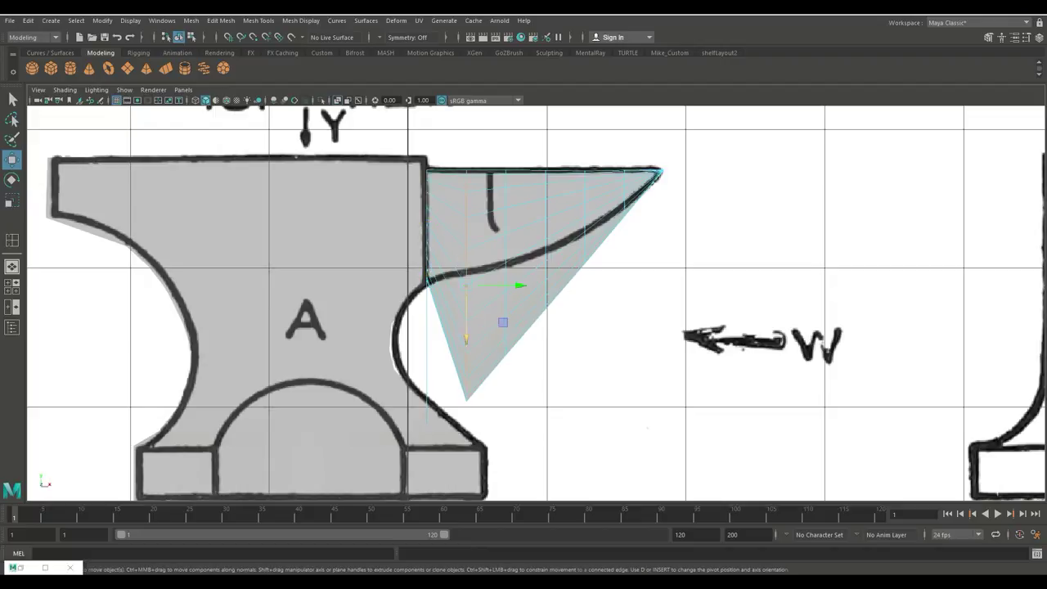
drag(466, 339, 466, 249)
key(r)
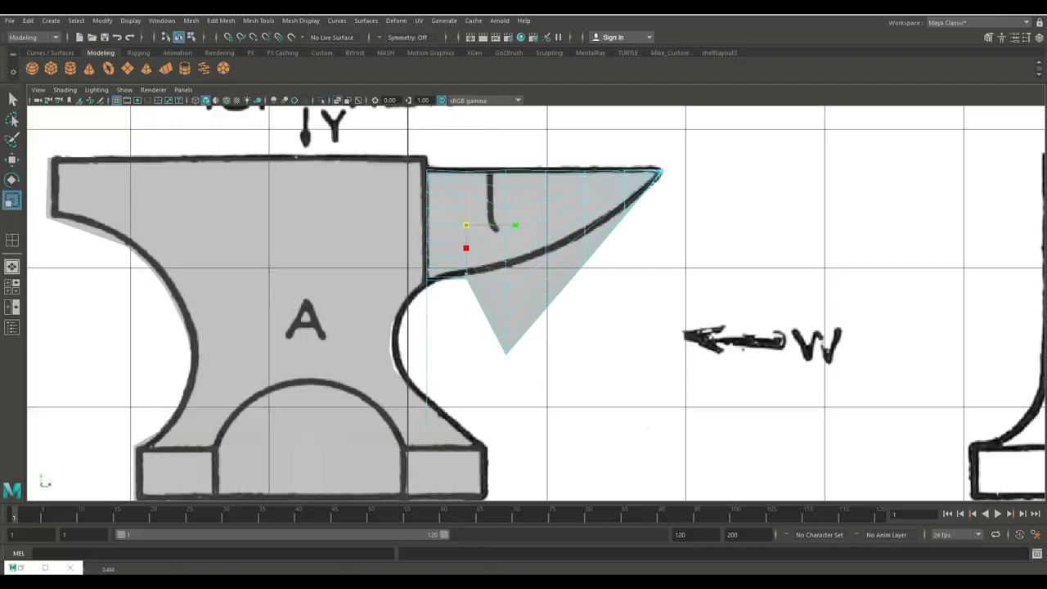
Scale and raise the remaining rings toward the tip to follow the Side View horn's lower curve.
key(w)
key(Right)
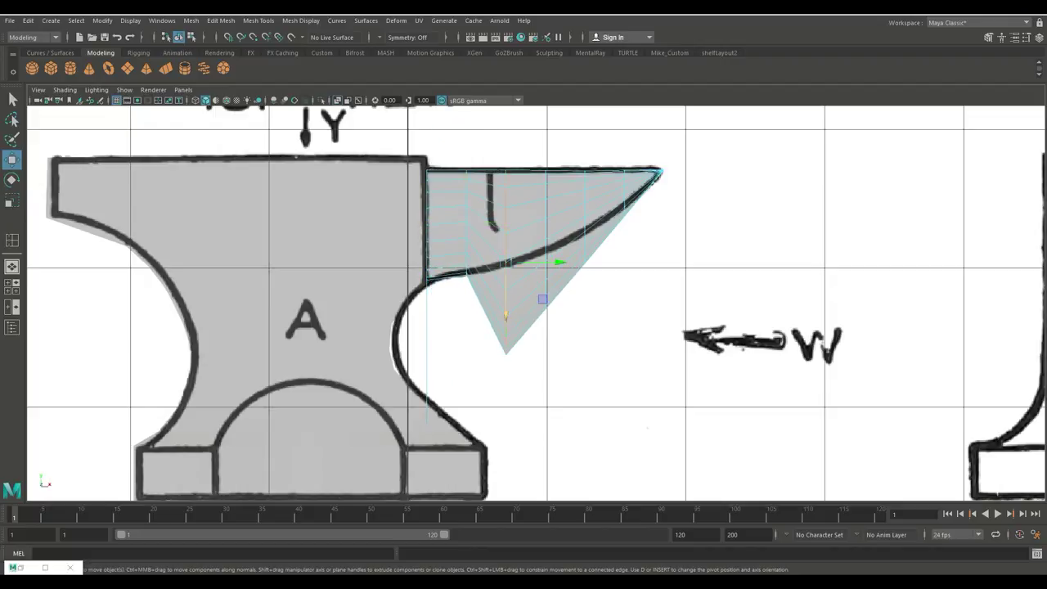
drag(505, 314, 505, 253)
key(r)
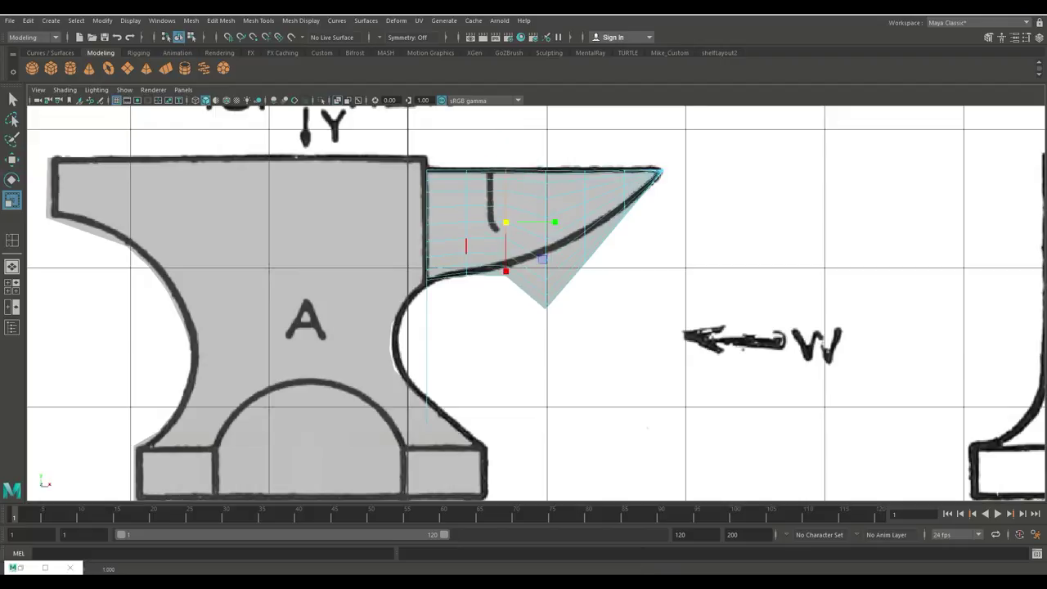
key(w)
key(Right)
drag(545, 293, 585, 234)
key(r)
key(r)
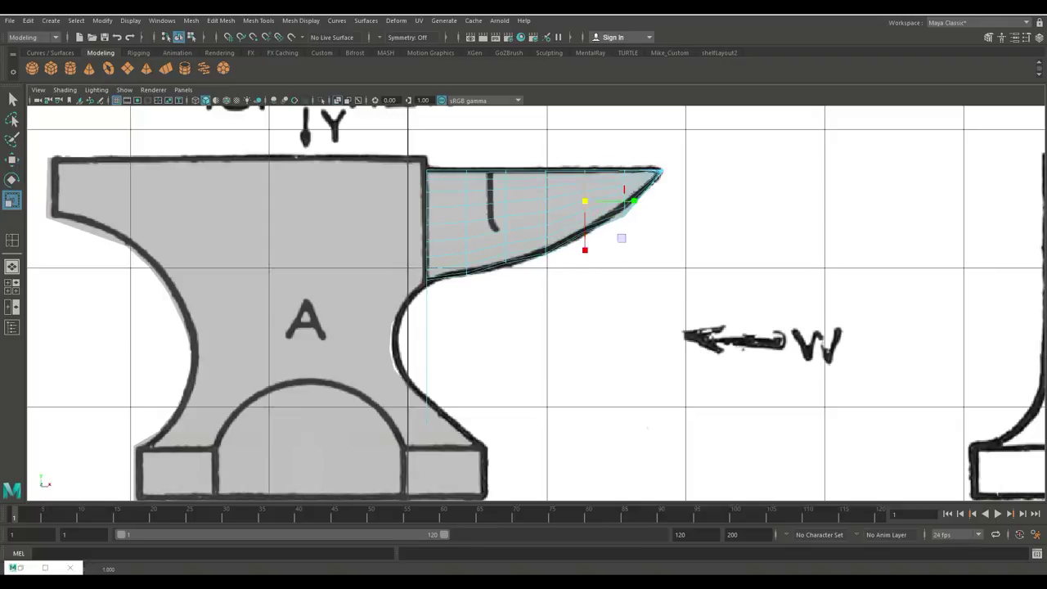
key(r)
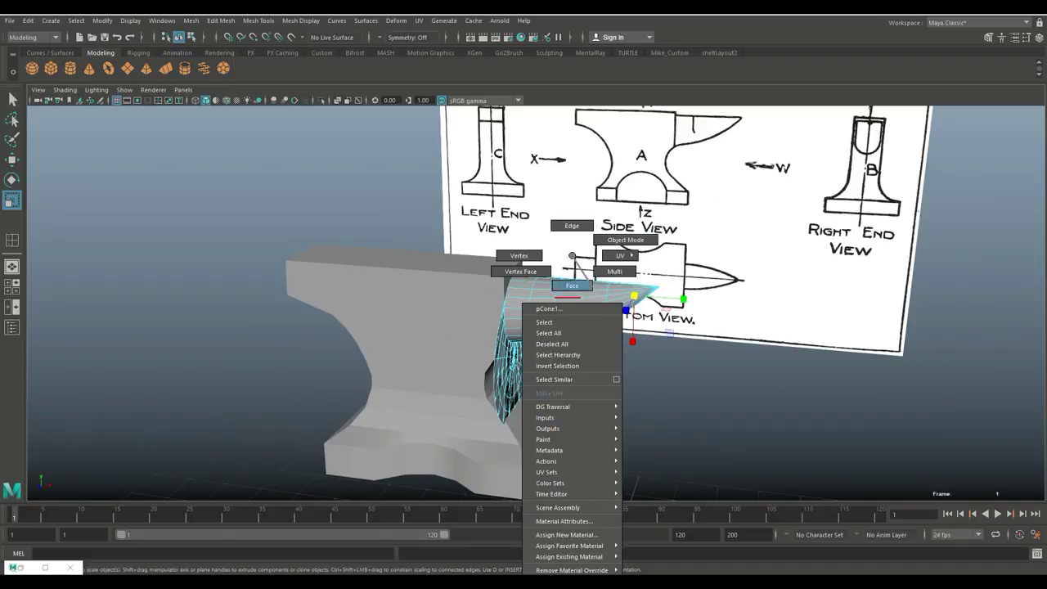
Delete the inner cap faces at the centre of the horn's base.
key(w)
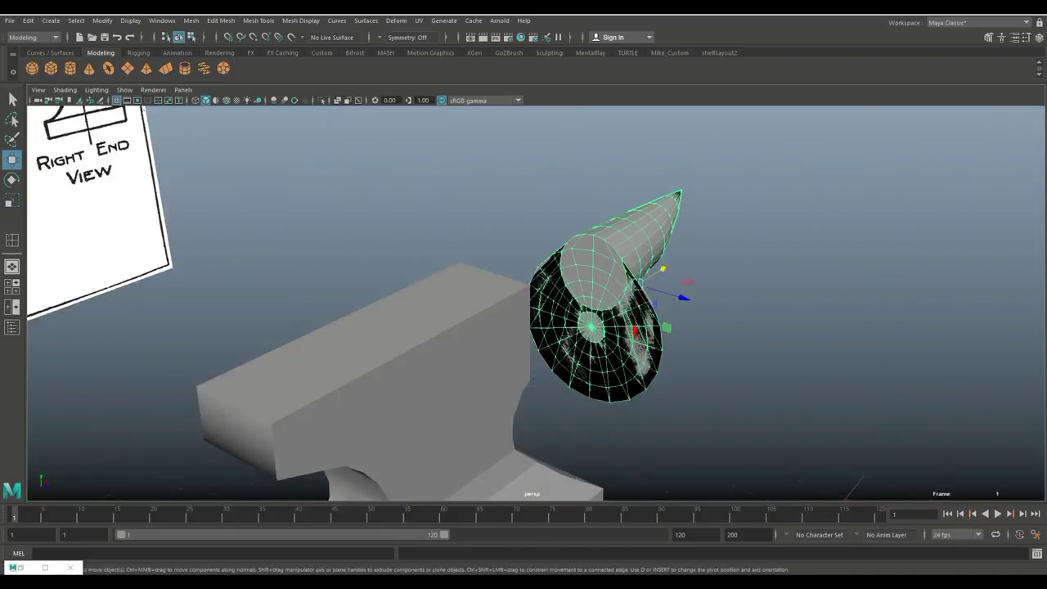
alt+middle_drag(615, 285, 644, 254)
right_drag(645, 255, 645, 286)
scroll(644, 283, up, 5)
click(710, 278)
key(shift+period)
key(shift+period)
key(shift+period)
key(shift+period)
key(Delete)
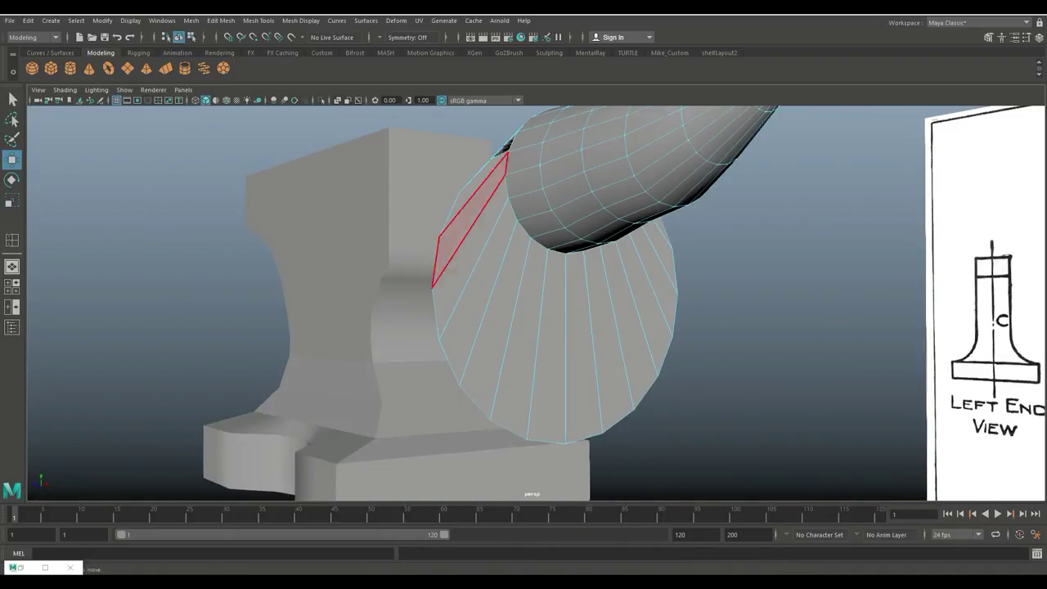
Delete the leftover fan of oversized disc faces around the horn's base.
click(650, 282)
click(546, 352)
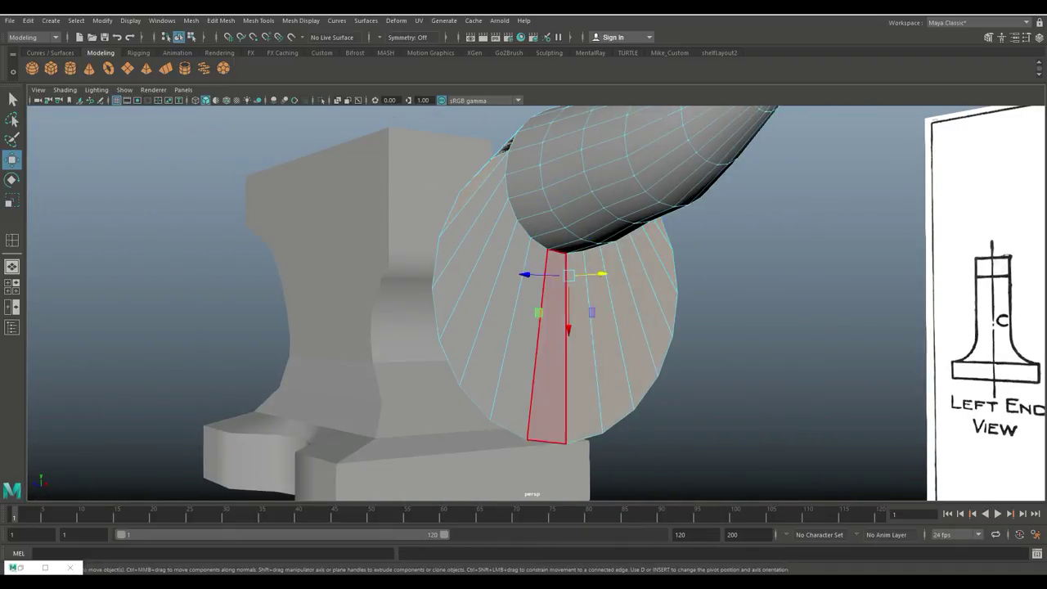
key(Delete)
alt+drag(491, 310, 679, 323)
key(F8)
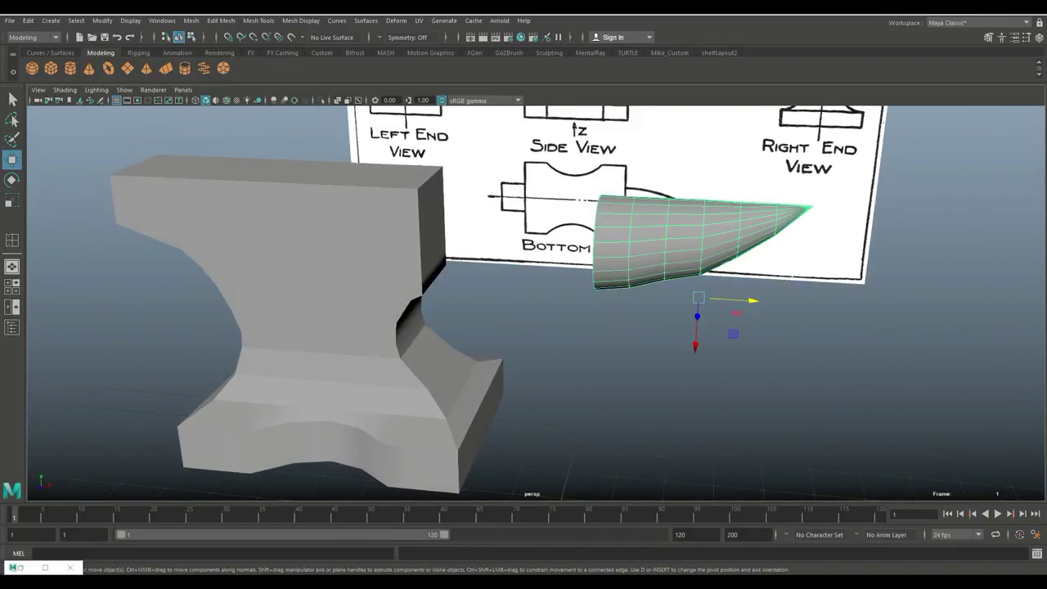
Move the horn to the body's end and snap the anvil body to the grid origin in the top view.
drag(748, 300, 498, 335)
key(space)
key(space)
click(483, 301)
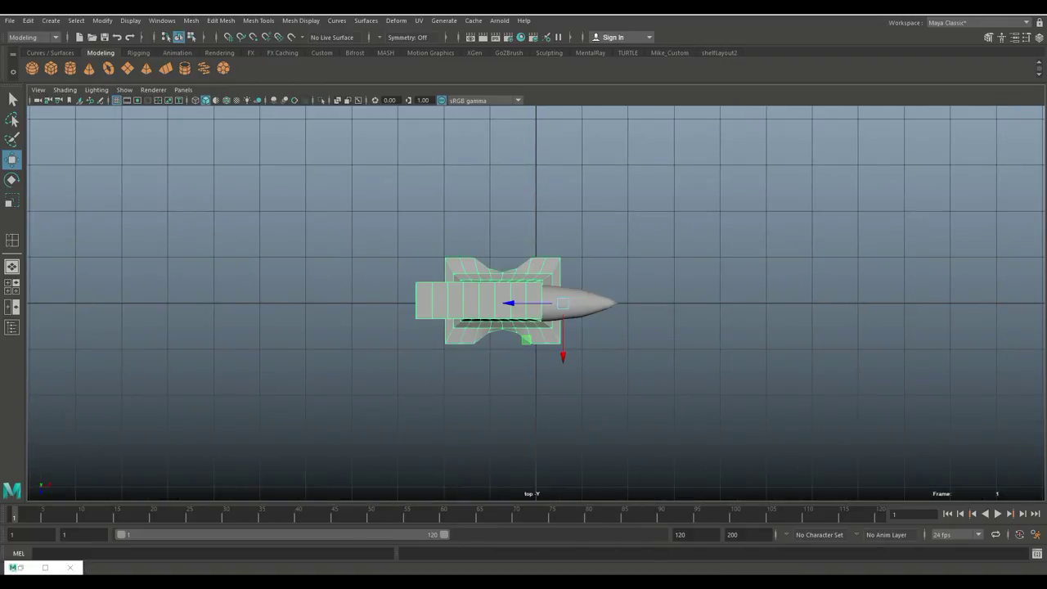
scroll(535, 303, up, 2)
key(4)
key(x)
drag(474, 303, 536, 303)
Centre the horn's pivot and snap the horn onto the grid's centre line, clear of the body.
click(634, 301)
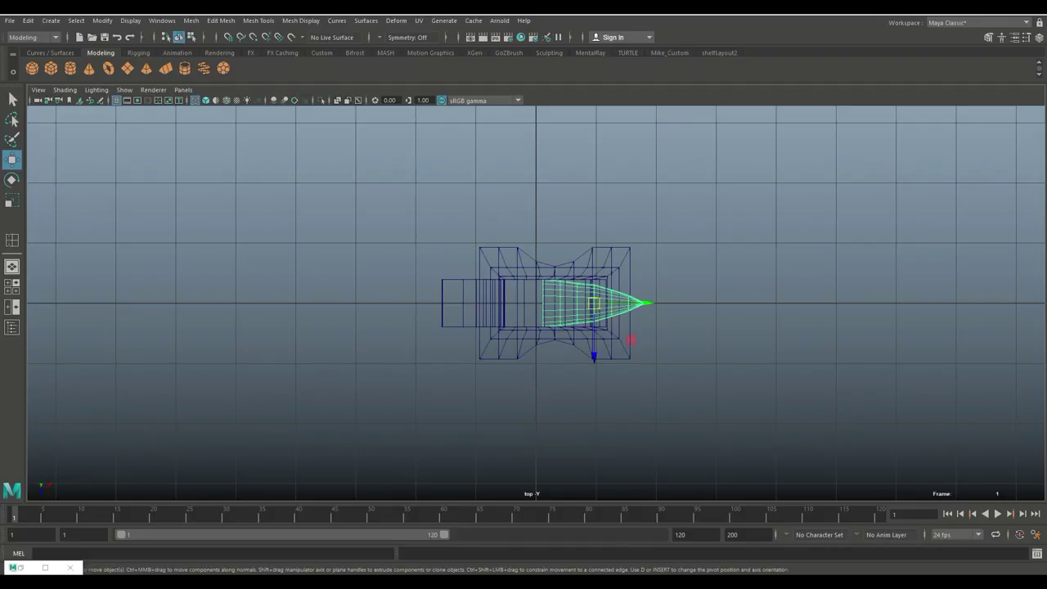
click(102, 20)
click(123, 100)
key(x)
drag(644, 303, 732, 303)
scroll(536, 302, up, 3)
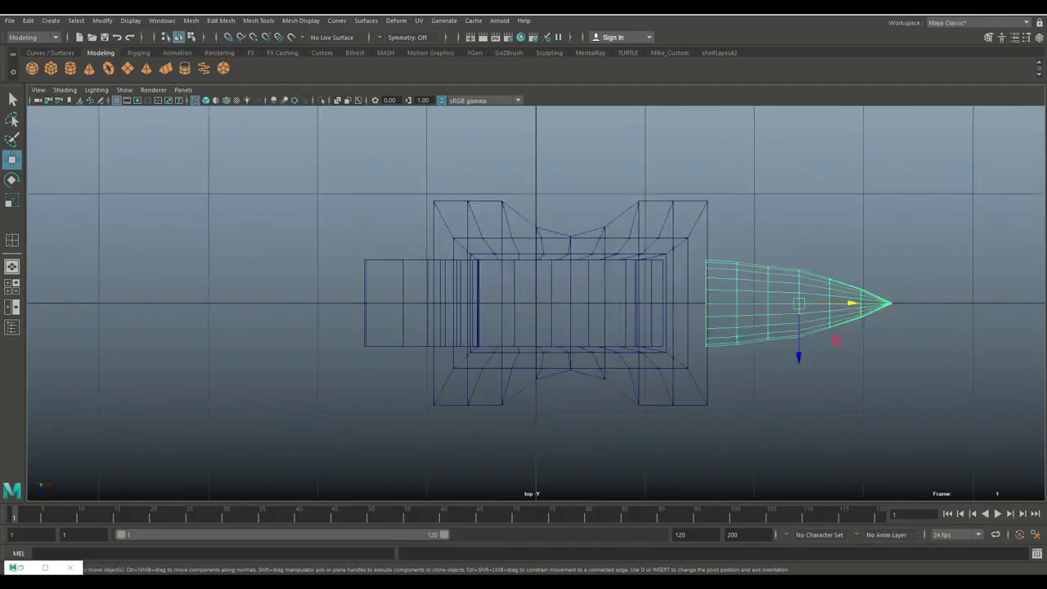
Scale the horn's middle edge rings in the top view to round out its taper.
scroll(1004, 327, up, 4)
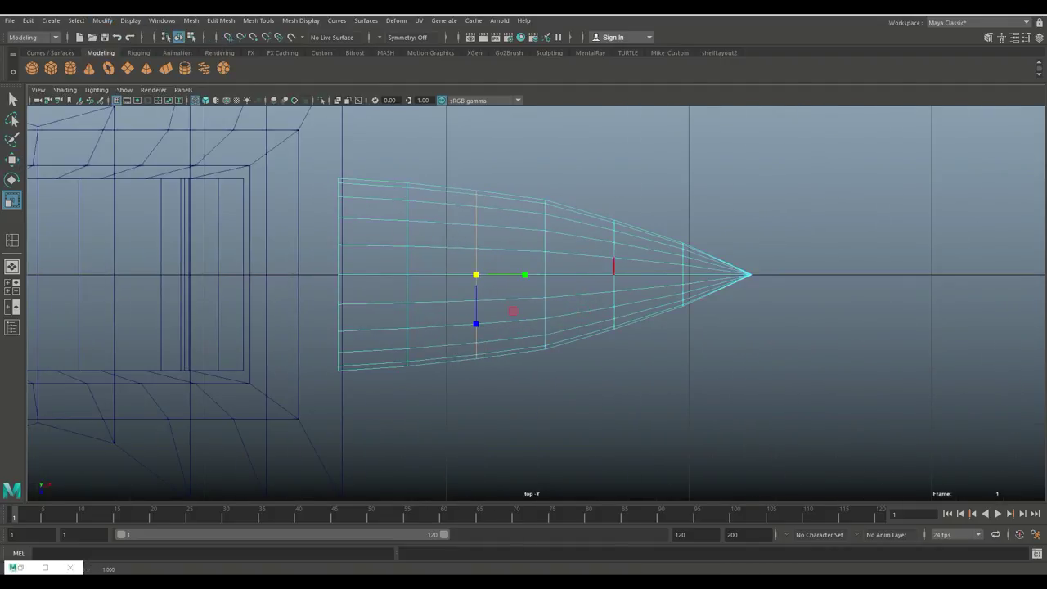
key(space)
key(space)
right_drag(622, 254, 678, 238)
Move the horn along its length until its open base meets the body's end face.
key(w)
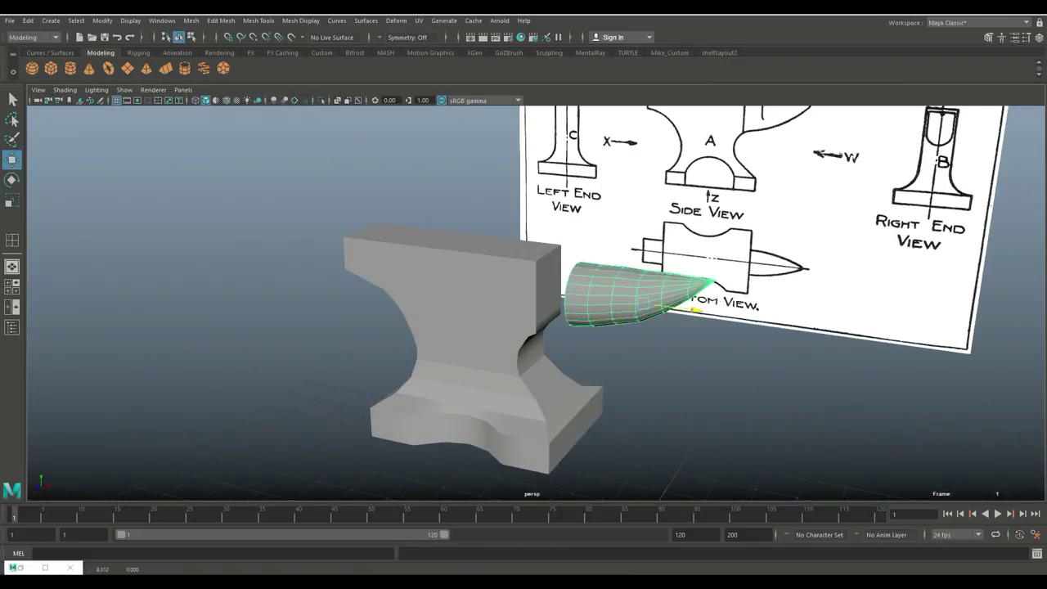
alt+drag(678, 270, 511, 225)
scroll(524, 287, up, 2)
key(r)
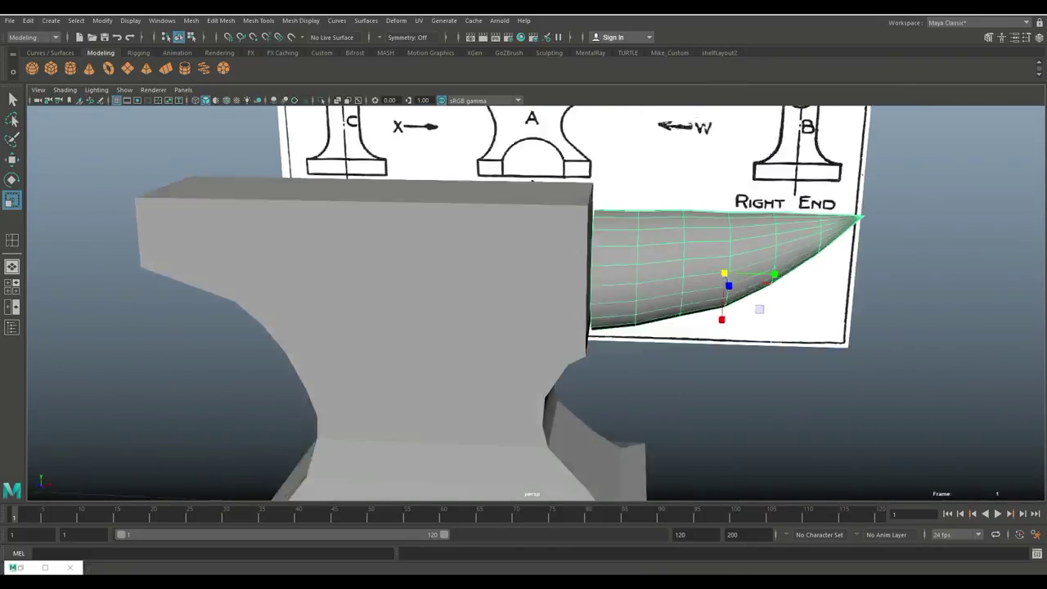
key(w)
Adjust the height of the horn's second ring from the base in the front view to smooth its profile.
key(space)
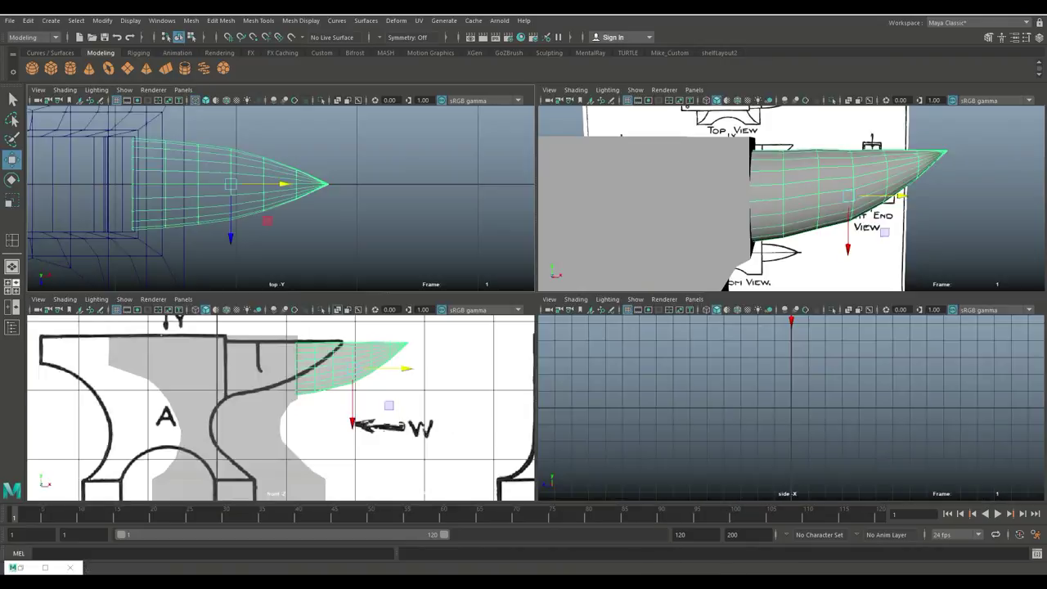
key(space)
scroll(706, 153, up, 3)
right_drag(563, 213, 564, 182)
double_click(570, 245)
drag(569, 335, 569, 338)
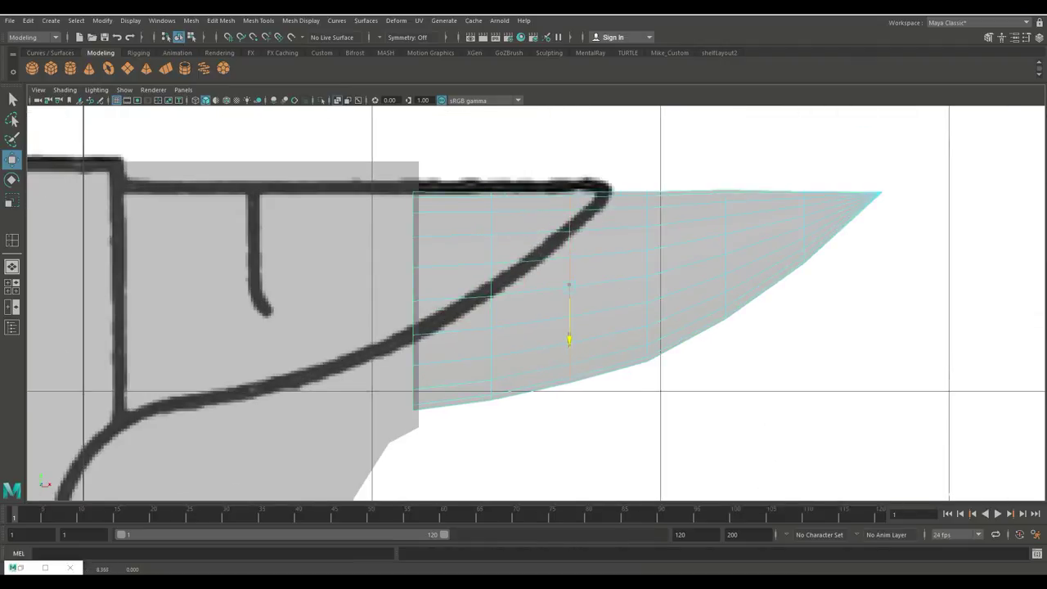
scroll(535, 303, down, 6)
Combine the anvil body and the horn into a single mesh.
key(F8)
drag(654, 237, 344, 458)
click(190, 21)
click(204, 57)
key(r)
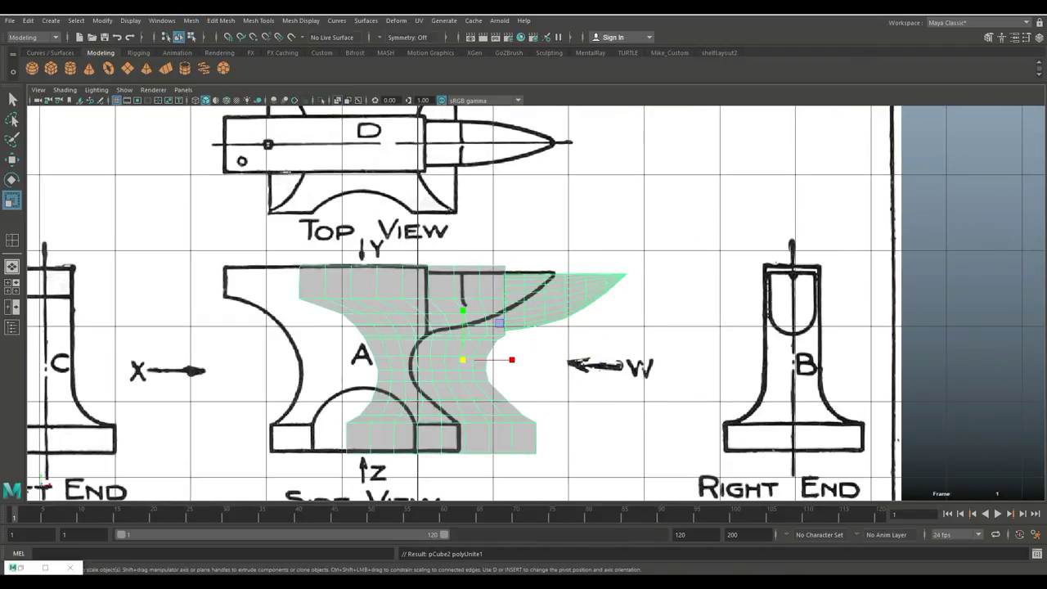
Move the combined anvil horizontally back onto the Side View drawing.
key(w)
drag(508, 359, 441, 359)
scroll(460, 327, up, 5)
alt+middle_drag(442, 360, 579, 350)
Insert an edge loop around the horn at the Side View's step line near the body.
click(258, 20)
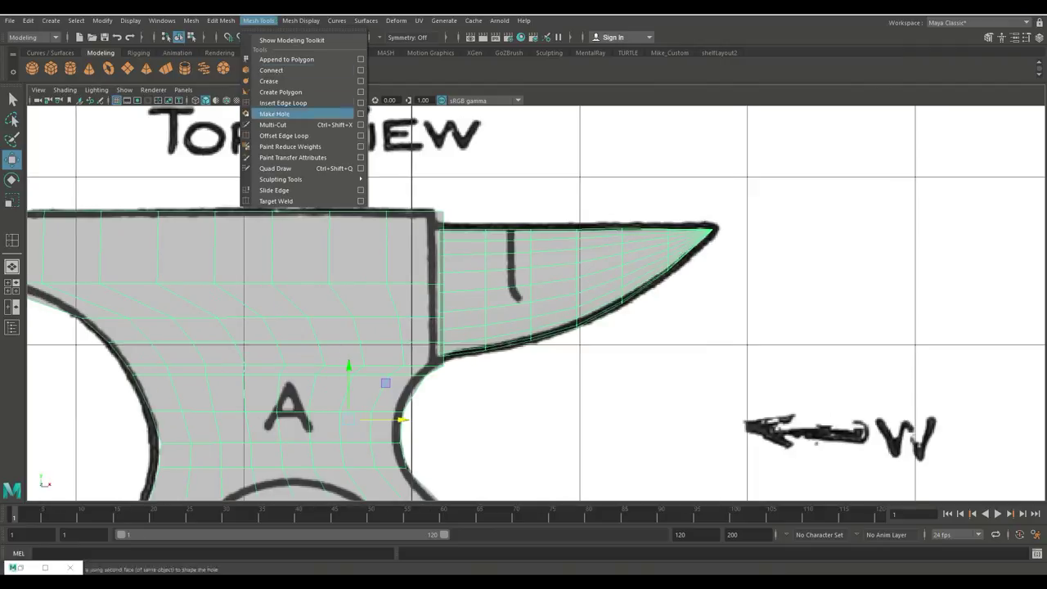
click(275, 105)
scroll(536, 303, up, 3)
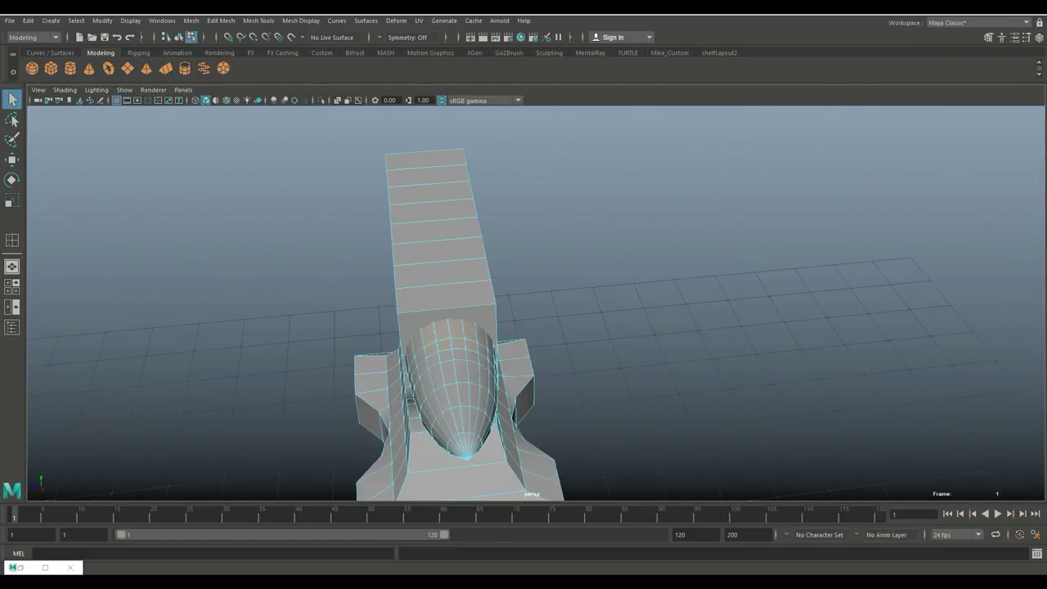
Extrude the top faces of the horn's base segment upward and raise their lengthwise edges to just below the body's top.
key(ctrl+e)
key(w)
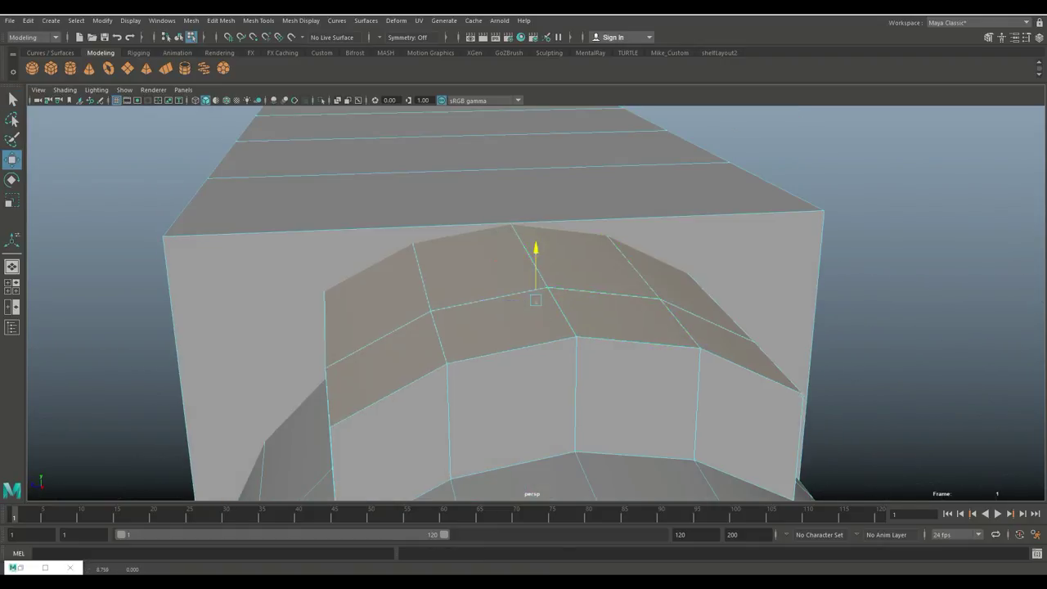
double_click(439, 337)
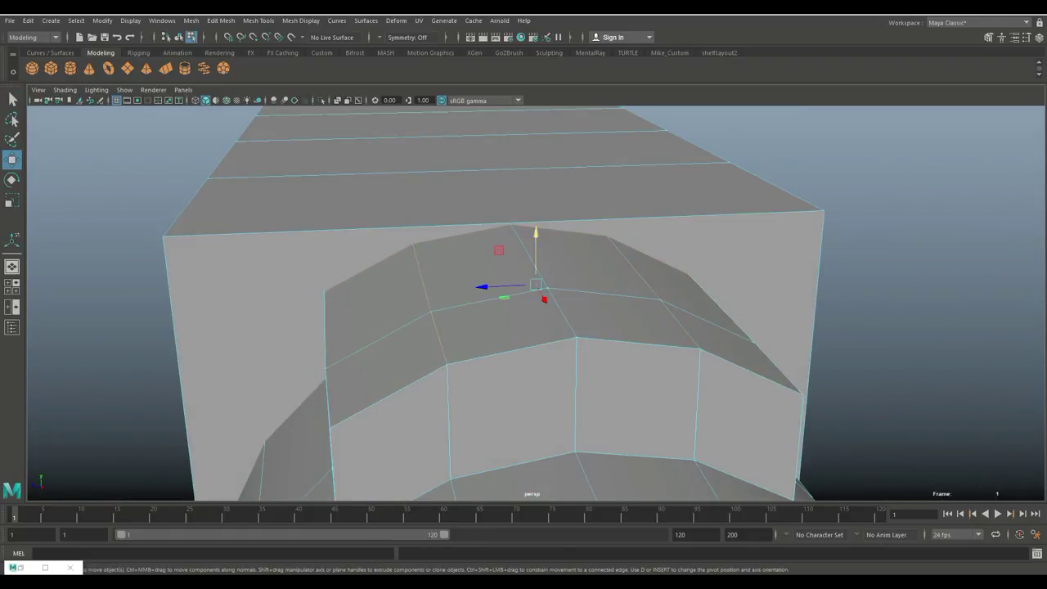
drag(535, 245, 536, 229)
double_click(326, 353)
shift+double_click(776, 368)
drag(536, 299, 536, 231)
double_click(561, 312)
click(535, 214)
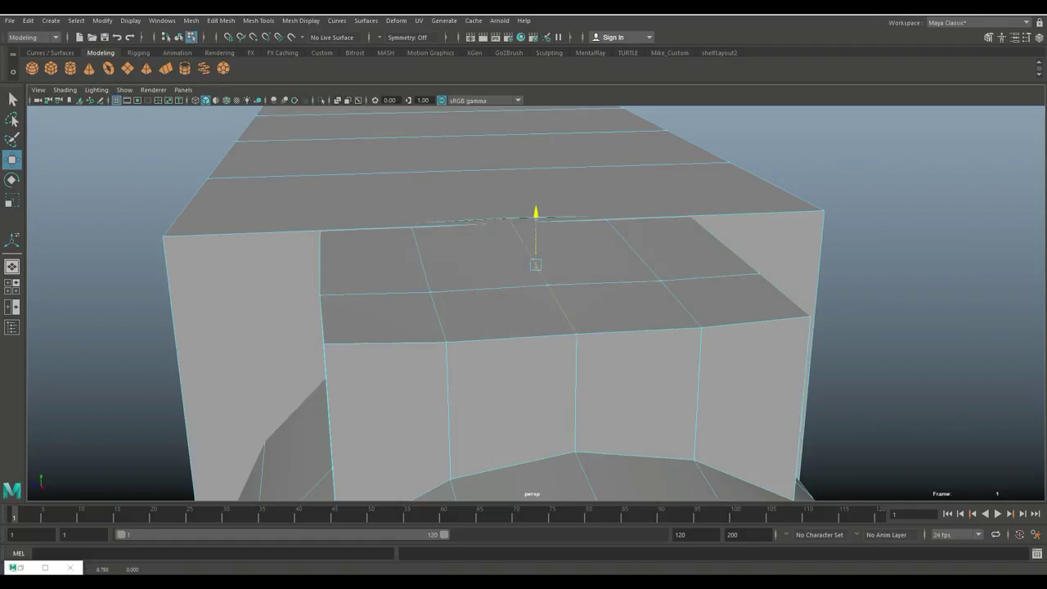
Lower the two outer corner vertices on the step's top in the side view to flatten it.
key(space)
key(space)
key(f)
scroll(609, 236, up, 3)
key(4)
scroll(610, 235, up, 2)
alt+middle_drag(188, 347, 327, 290)
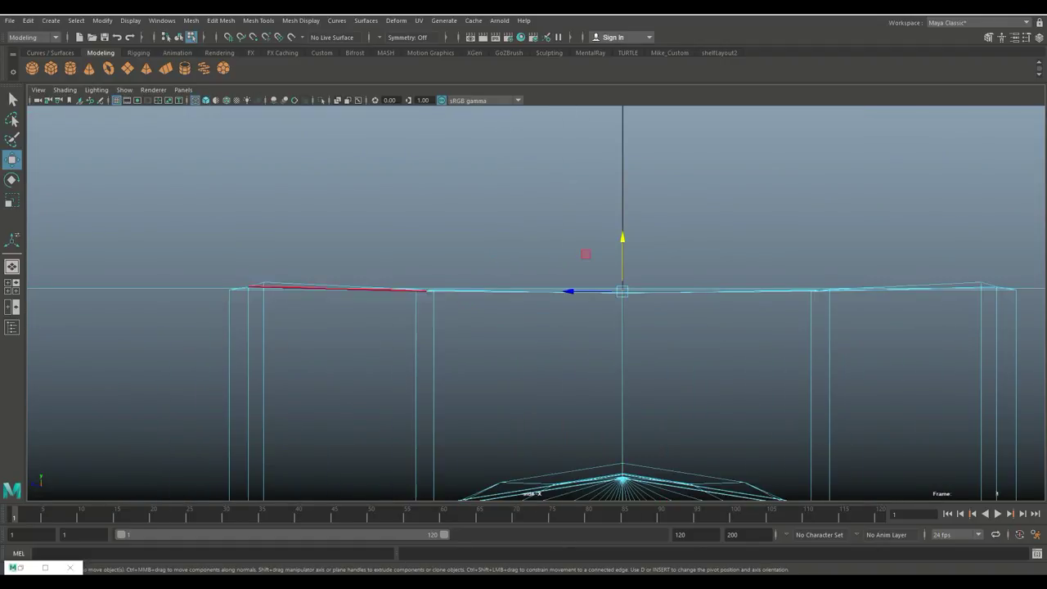
right_drag(323, 287, 250, 286)
drag(257, 274, 270, 288)
shift+drag(977, 275, 987, 284)
drag(622, 229, 622, 234)
Align the middle vertices of the step's top with the neighbouring top vertices in the side view.
scroll(623, 286, up, 6)
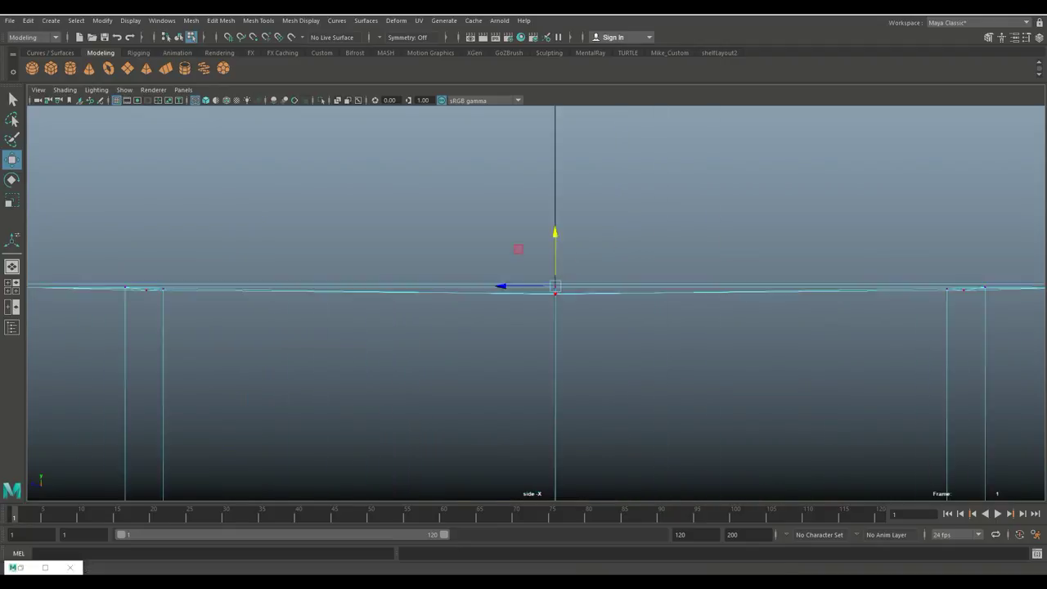
alt+middle_drag(557, 285, 568, 310)
drag(561, 332, 574, 345)
drag(568, 288, 523, 303)
scroll(567, 286, down, 10)
scroll(567, 287, up, 3)
Insert supporting edge loops close to the top and side edges of the anvil's body.
key(space)
key(space)
scroll(536, 302, down, 6)
alt+drag(382, 278, 458, 383)
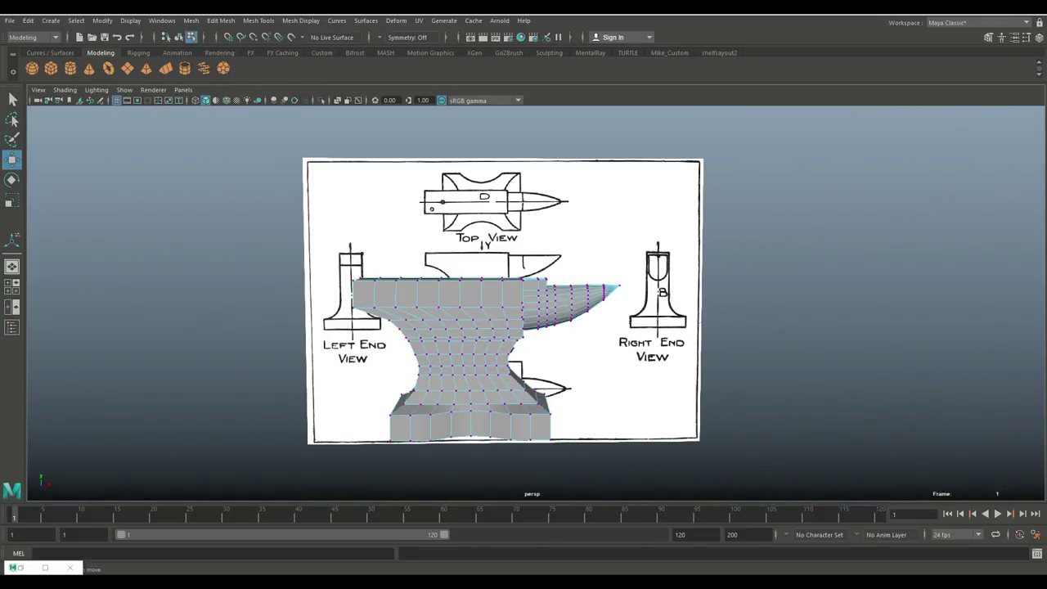
click(220, 20)
mouse_move(258, 21)
click(283, 103)
scroll(491, 286, up, 8)
alt+drag(491, 286, 490, 327)
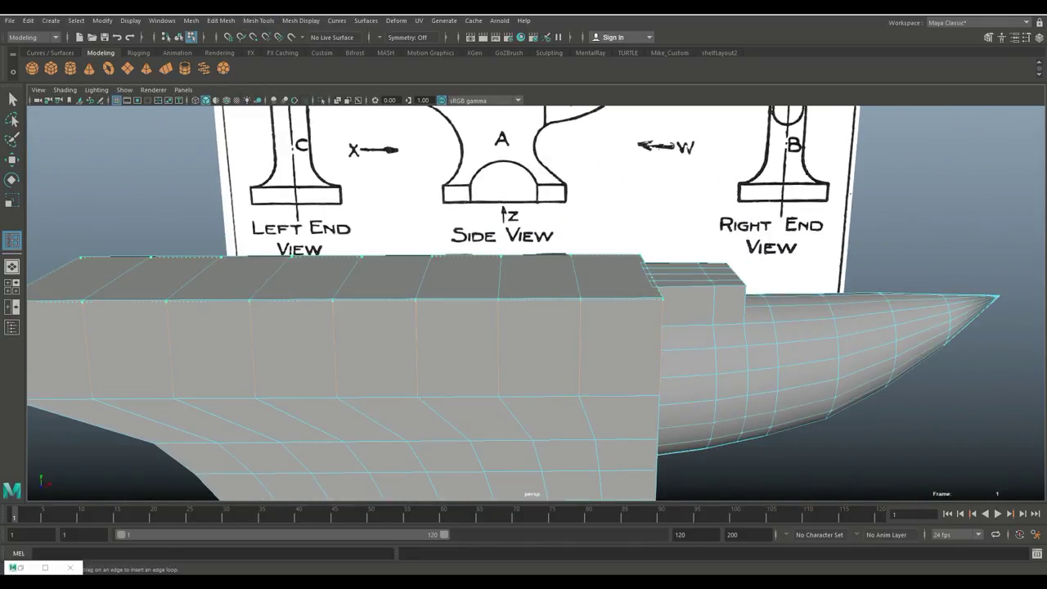
alt+middle_drag(368, 327, 674, 348)
alt+drag(425, 327, 671, 351)
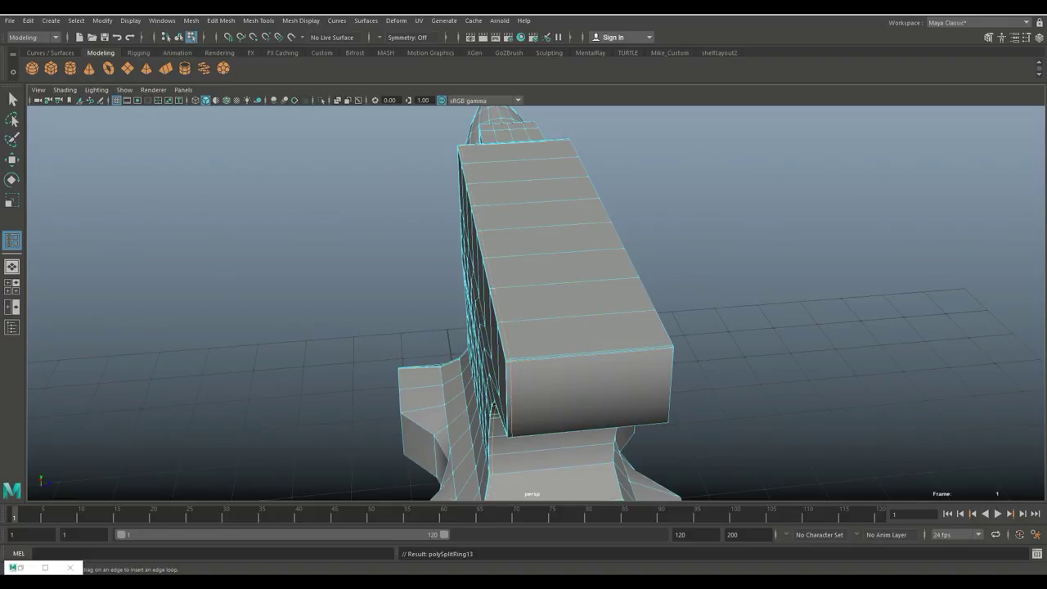
Insert supporting edge loops close to the upper and lower edges of the anvil's base.
scroll(532, 302, down, 3)
alt+middle_drag(532, 376, 507, 221)
scroll(532, 302, up, 8)
scroll(524, 302, down, 3)
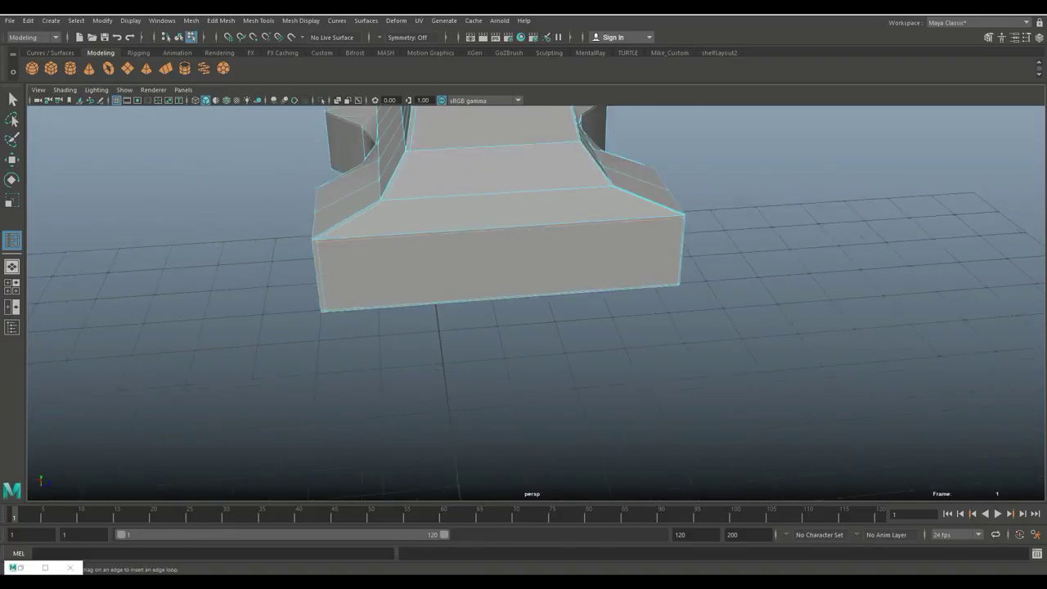
alt+drag(524, 302, 573, 311)
alt+middle_drag(573, 246, 573, 343)
alt+drag(573, 287, 589, 360)
Insert a supporting edge loop on the body close to the vertical edge facing the horn.
scroll(523, 303, up, 6)
alt+drag(386, 497, 593, 401)
key(4)
drag(434, 325, 423, 325)
key(5)
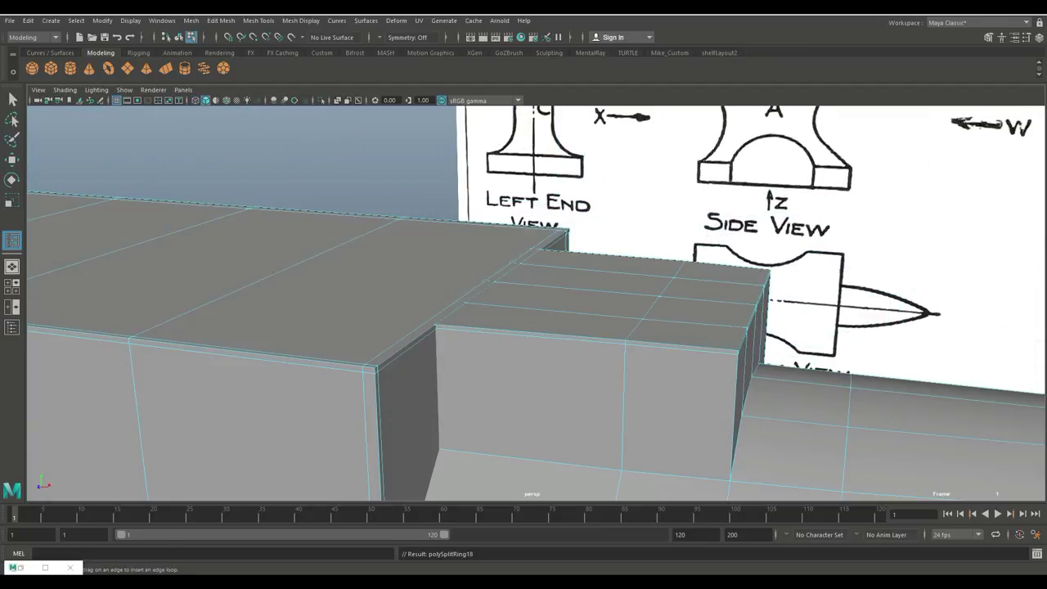
Try supporting edge loops around the step block between the body and the horn.
alt+middle_drag(572, 360, 356, 229)
scroll(523, 302, down, 5)
mouse_move(614, 303)
alt+mouse_down()
mouse_move(426, 327)
mouse_move(524, 319)
alt+mouse_up()
scroll(524, 303, up, 5)
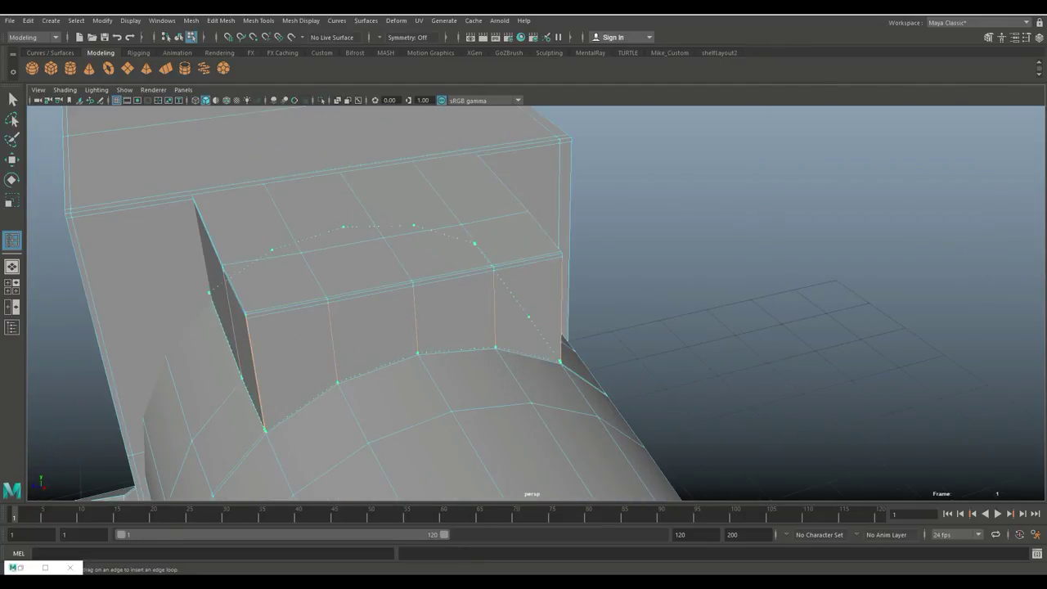
scroll(523, 302, down, 5)
alt+middle_drag(523, 343, 539, 155)
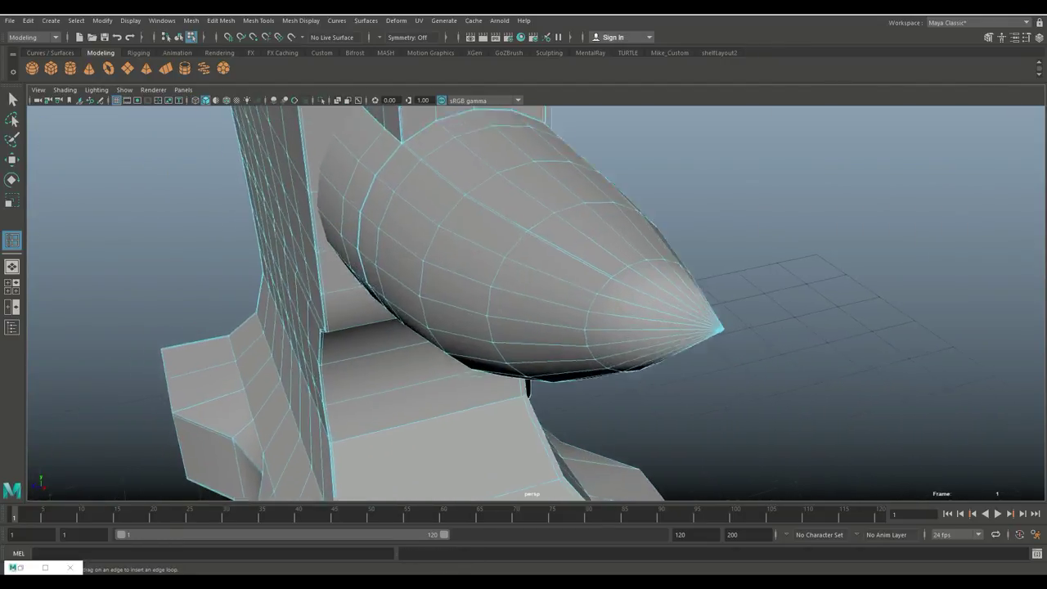
alt+drag(523, 302, 520, 360)
Undo the last two edge loop changes around the step and horn.
key(ctrl+z)
scroll(523, 303, up, 3)
key(ctrl+z)
scroll(523, 303, down, 4)
alt+middle_drag(523, 303, 588, 392)
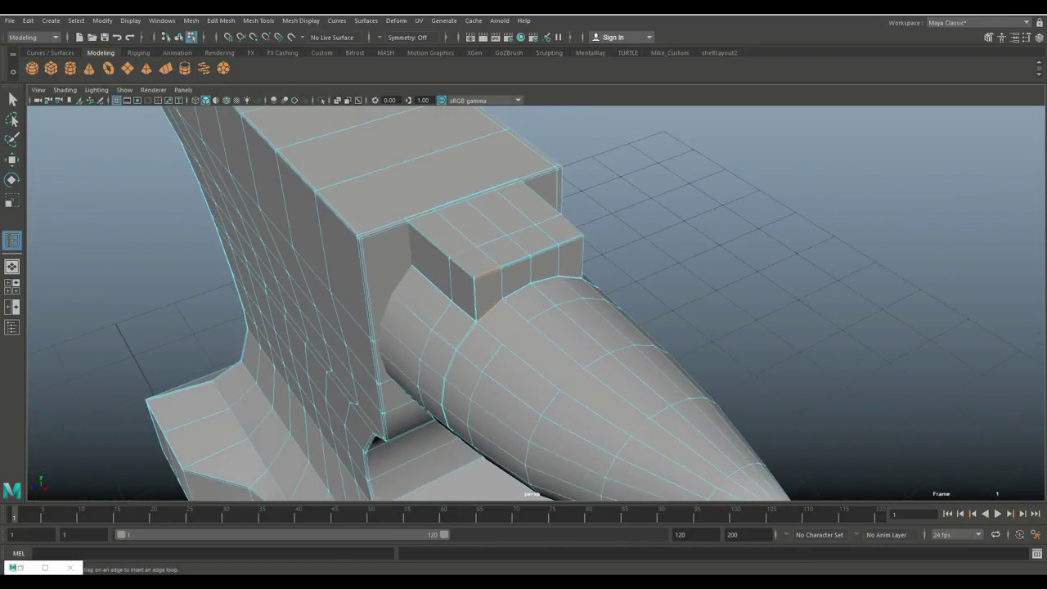
Return to object mode and inspect the anvil in smooth preview for edges that need more support.
alt+drag(524, 343, 703, 302)
scroll(523, 302, down, 3)
key(q)
key(F8)
key(3)
scroll(524, 303, down, 5)
key(alt+d)
alt+drag(409, 303, 793, 343)
Turn off the smooth preview and insert further supporting edge loops on the anvil's base, finishing in edge selection mode.
key(1)
alt+middle_drag(523, 343, 494, 287)
scroll(524, 303, up, 8)
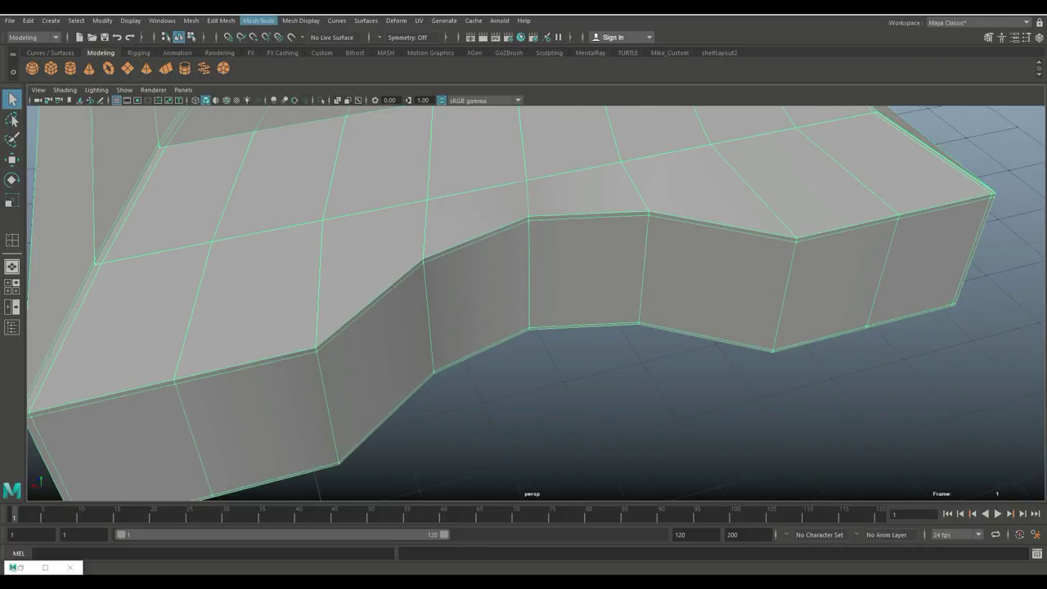
click(258, 20)
click(278, 104)
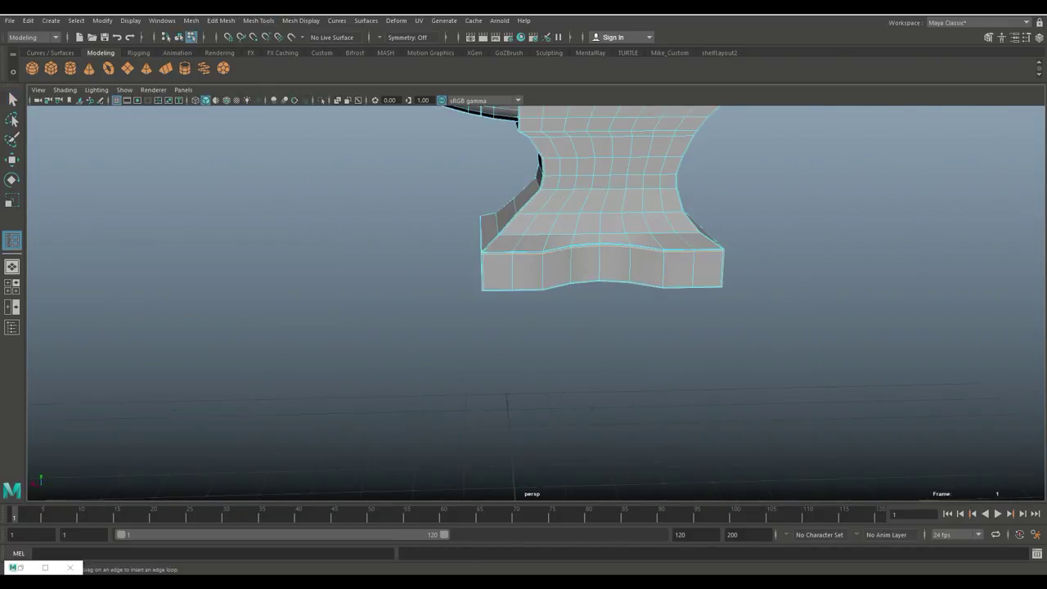
key(q)
right_click(524, 188)
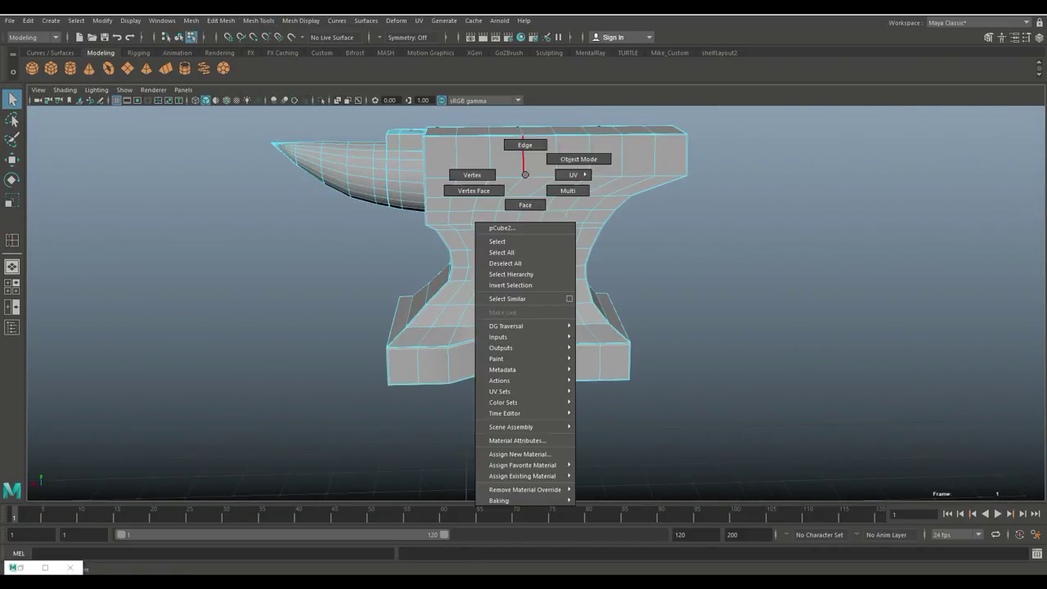
click(518, 144)
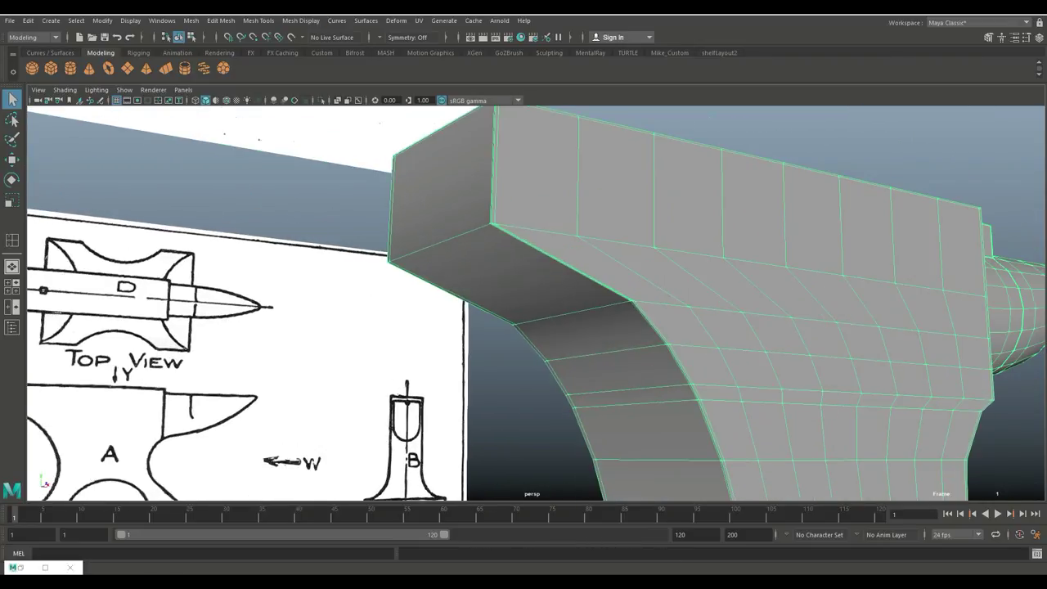
Insert supporting edge loops at the anvil's heel end and smooth the mesh with 2 divisions.
click(258, 20)
click(286, 93)
scroll(638, 327, up, 5)
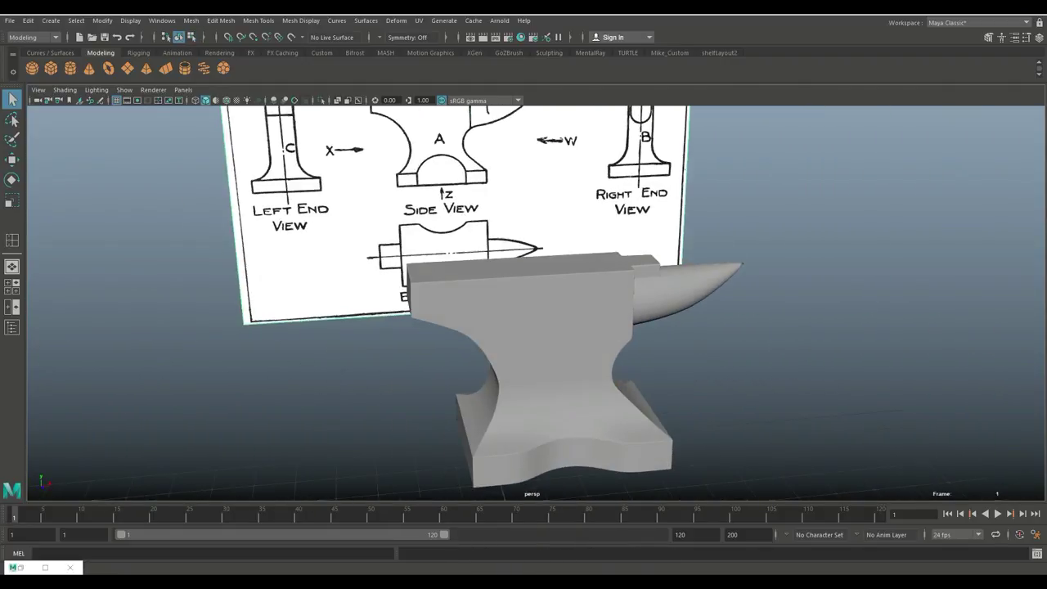
click(190, 20)
click(221, 121)
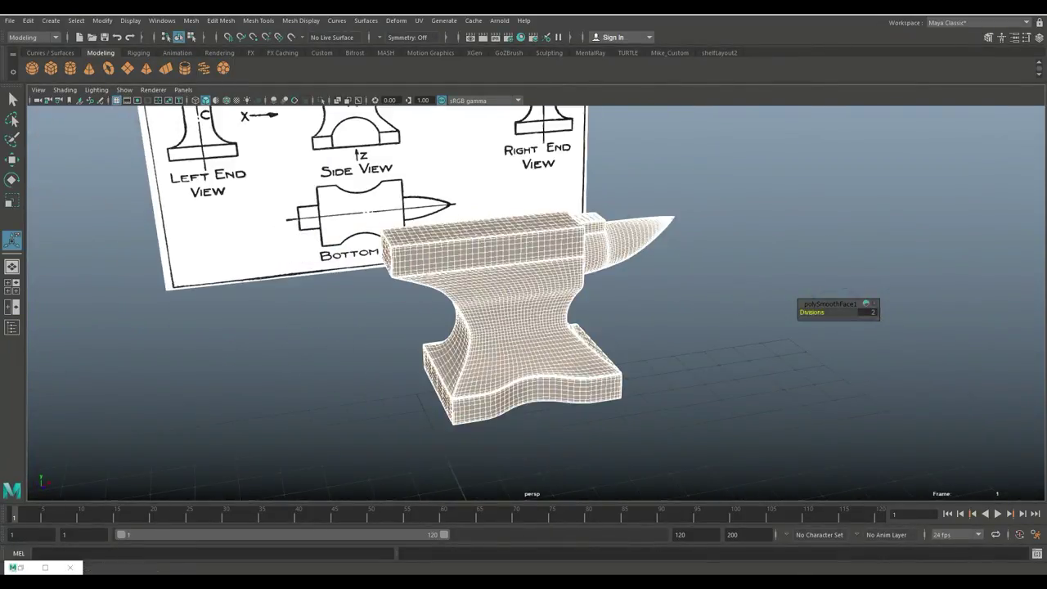
Export the selected anvil as an OBJ file named MayaAnvil to the Anvil folder on the Desktop.
click(9, 20)
click(49, 174)
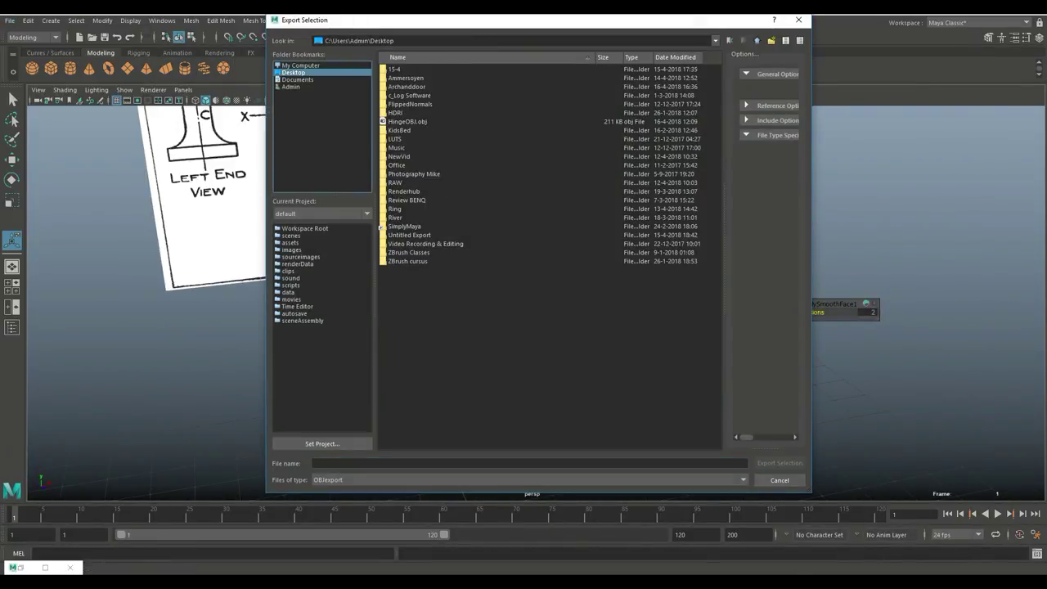
click(406, 156)
key(Return)
key(Return)
click(528, 463)
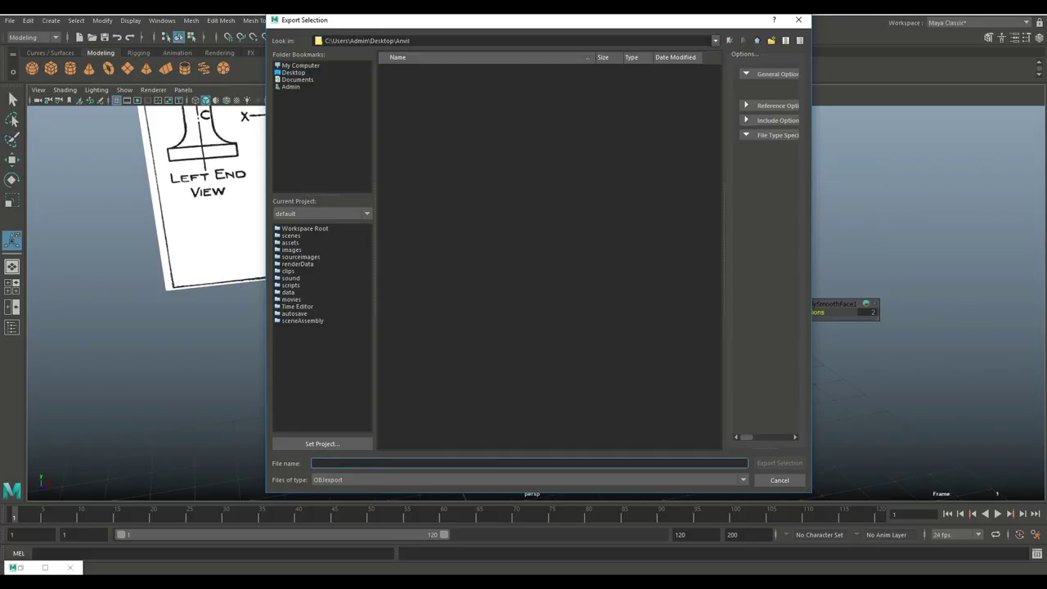
text(MayaAnvil)
key(Return)
click(10, 21)
click(38, 173)
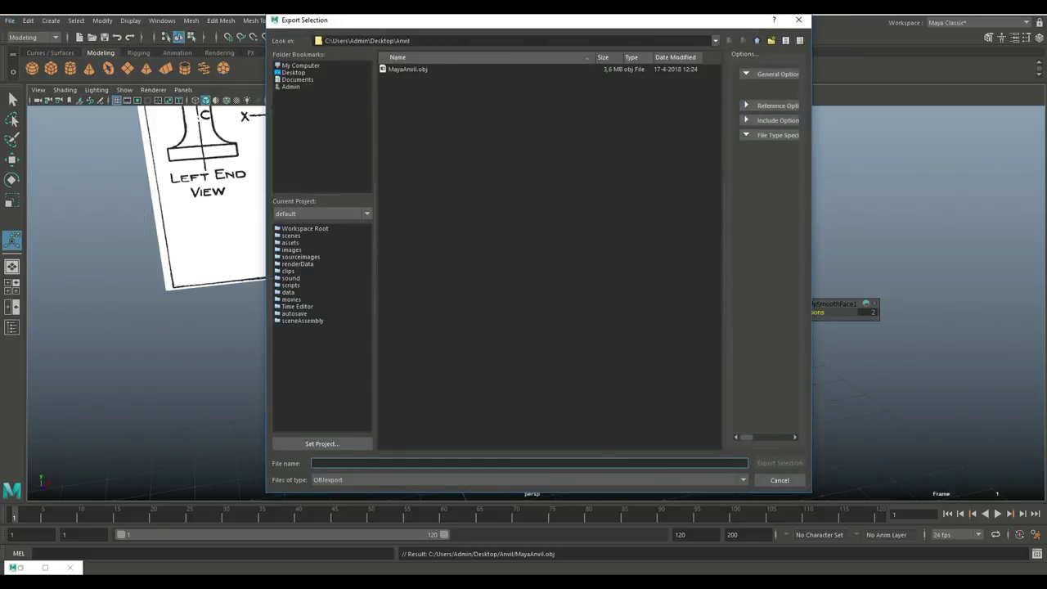
key(Escape)
Launch ZBrush.
key(super)
text(zbrush)
key(Return)
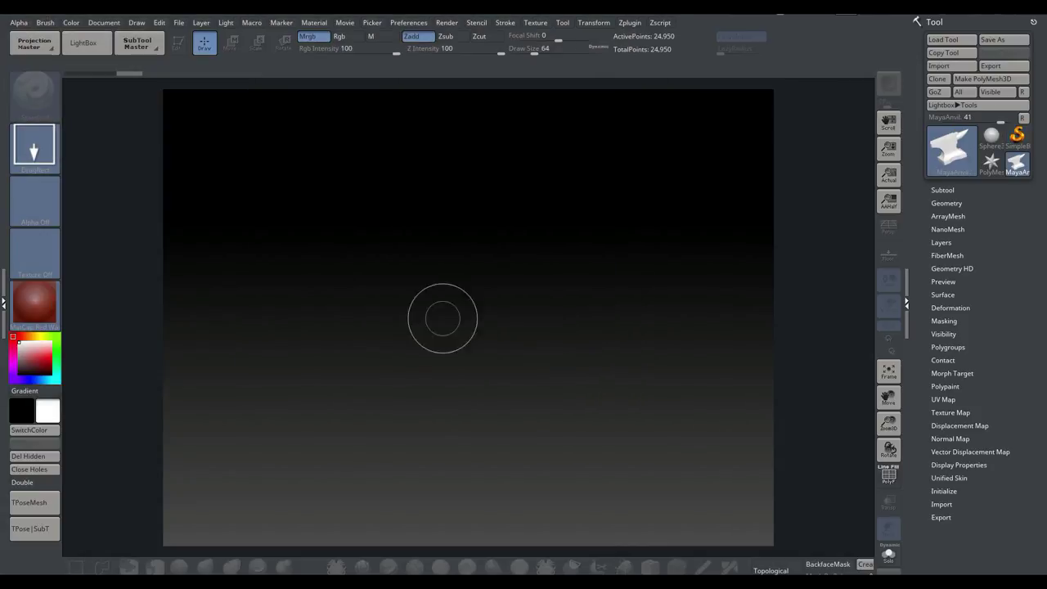
Clear the canvas, draw a fresh copy of the imported MayaAnvil tool, and enable Edit mode.
drag(442, 319, 453, 537)
key(ctrl+n)
drag(456, 276, 456, 460)
click(177, 42)
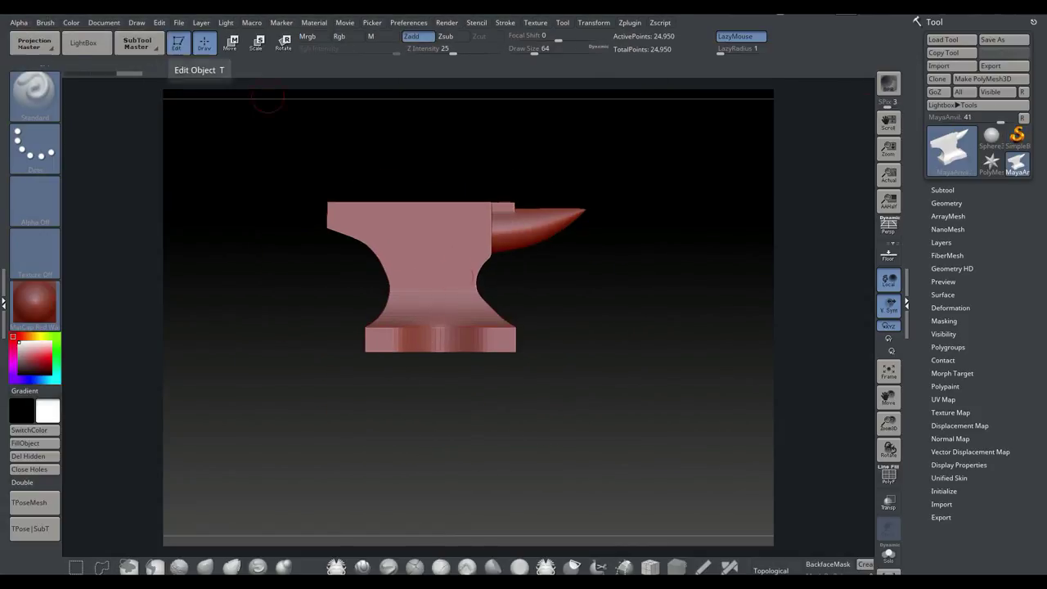
Convert the anvil to a PolyMesh3D and display it with polyframe and perspective turned on.
click(989, 78)
click(889, 475)
key(p)
drag(568, 313, 629, 417)
Rename the anvil's subtool as AnvilLP.
click(942, 216)
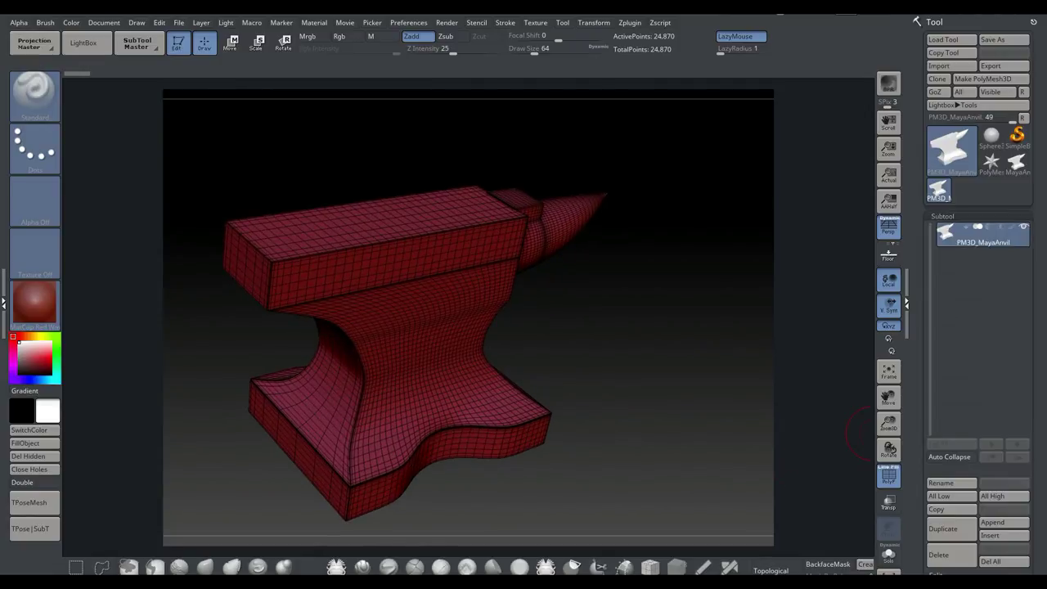
click(951, 483)
text(AnvilLP)
key(Return)
Try retopologizing the anvil with ZRemesher, inspect the mesh, and undo the remesh.
drag(1037, 458, 1037, 124)
click(946, 326)
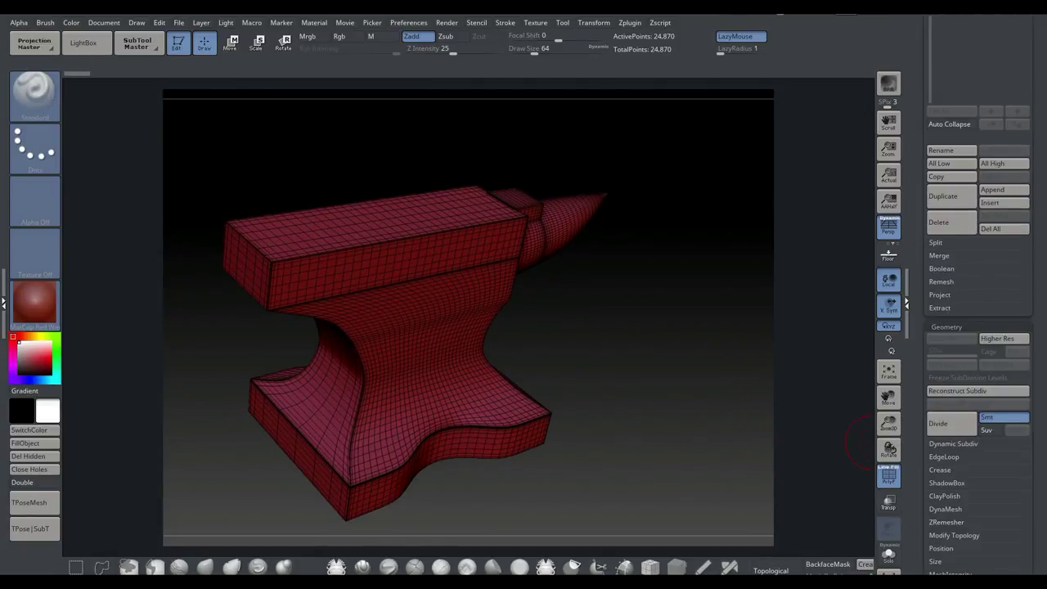
click(947, 522)
click(951, 323)
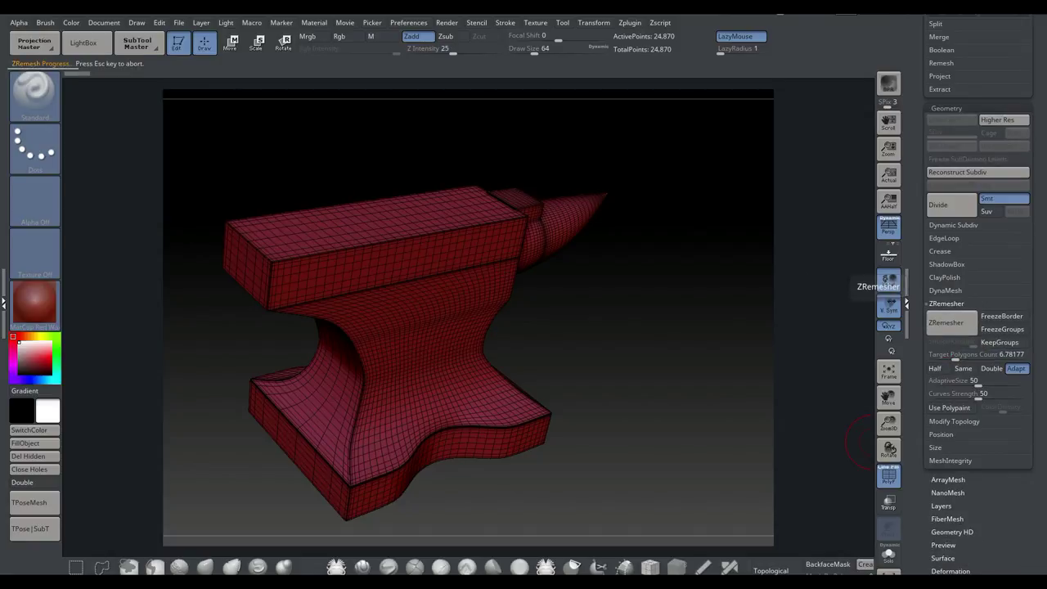
drag(624, 366, 573, 311)
key(ctrl+z)
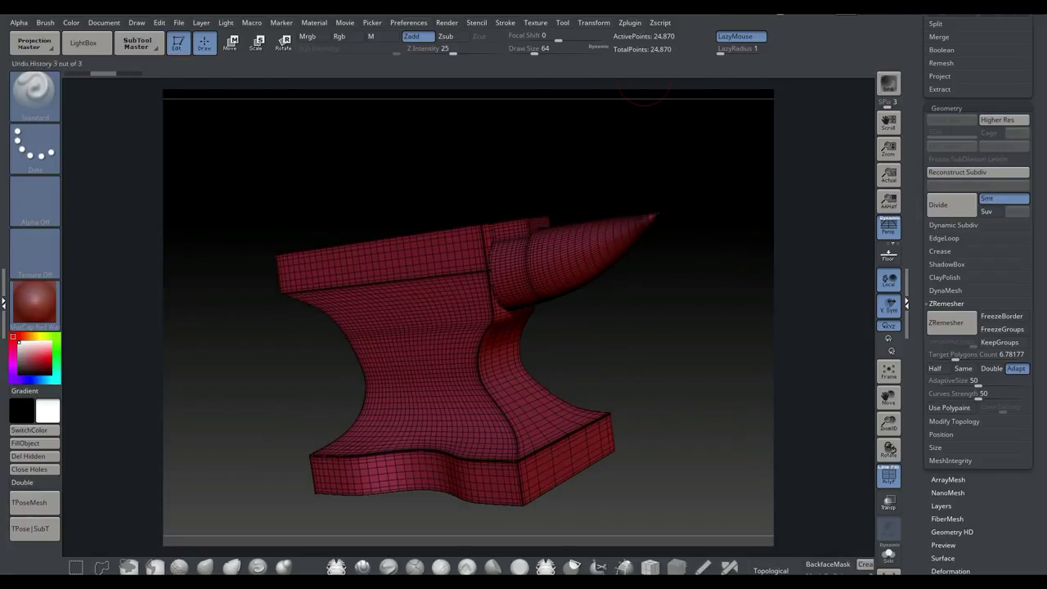
Unwrap the anvil's UVs with UV Master, flatten them to check the layout, and restore the 3D shape.
click(630, 22)
click(653, 270)
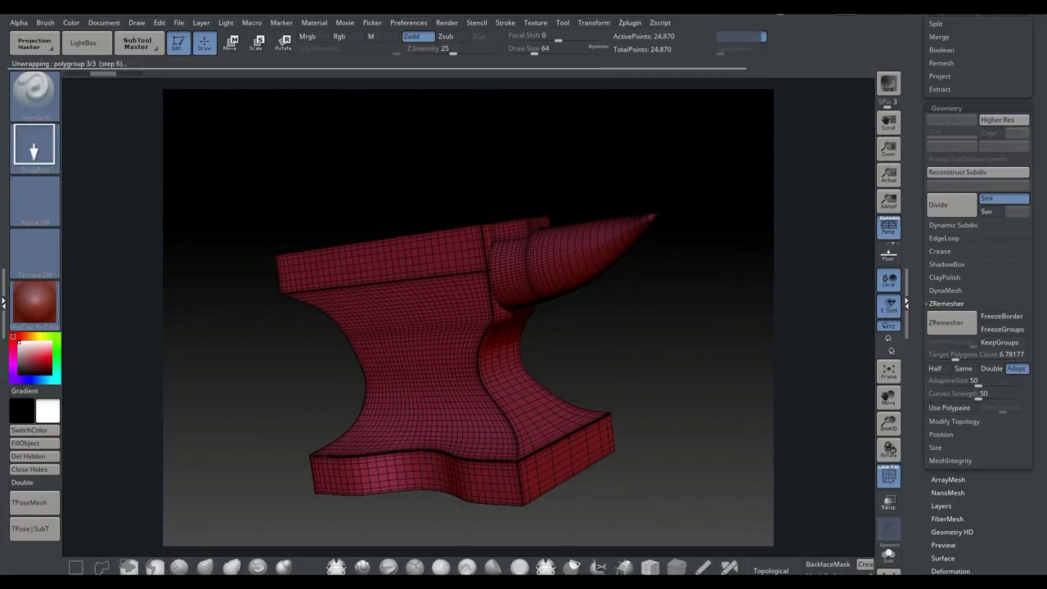
click(629, 23)
click(661, 450)
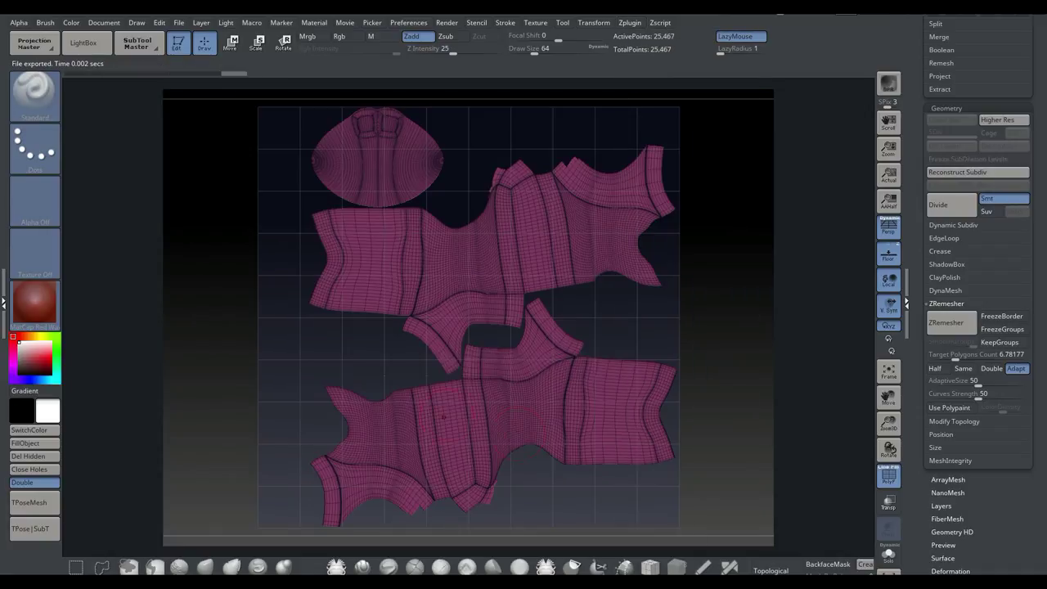
click(629, 22)
click(710, 449)
Export the unwrapped low-poly anvil as an OBJ file named AnvilLPUVed in the Anvil folder.
drag(1037, 164, 1037, 425)
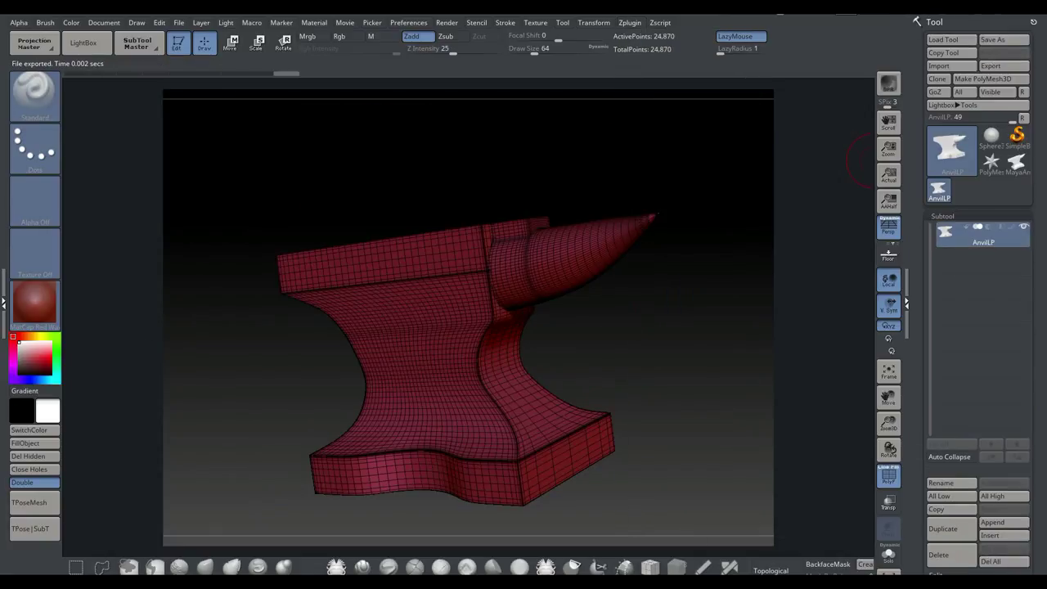
click(991, 65)
text(AnvilLPUVed)
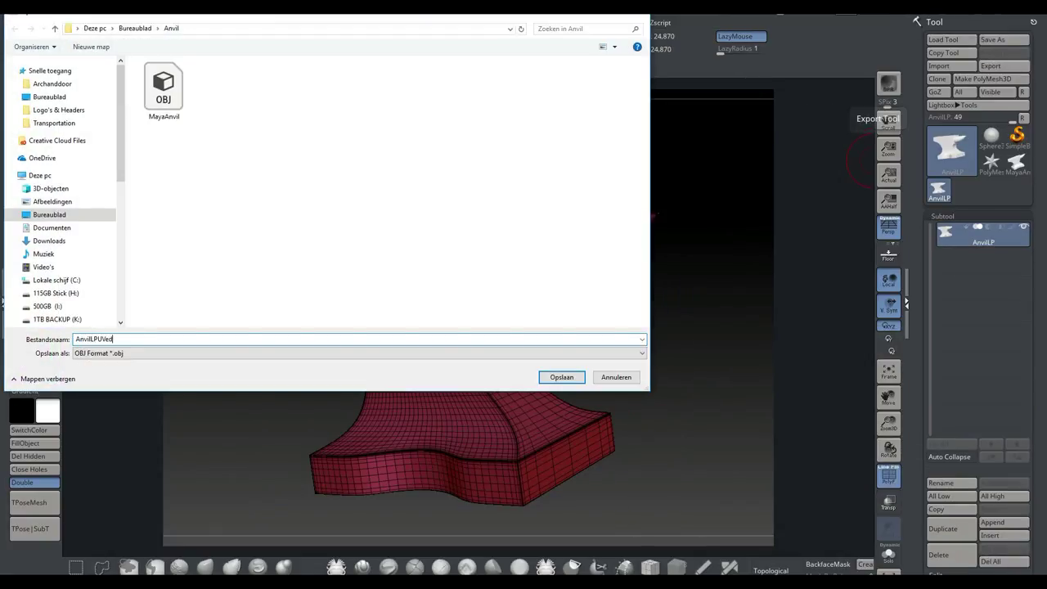
click(561, 376)
Duplicate the AnvilLP subtool and rename the copy as AnvilHP.
key(ctrl+shift+d)
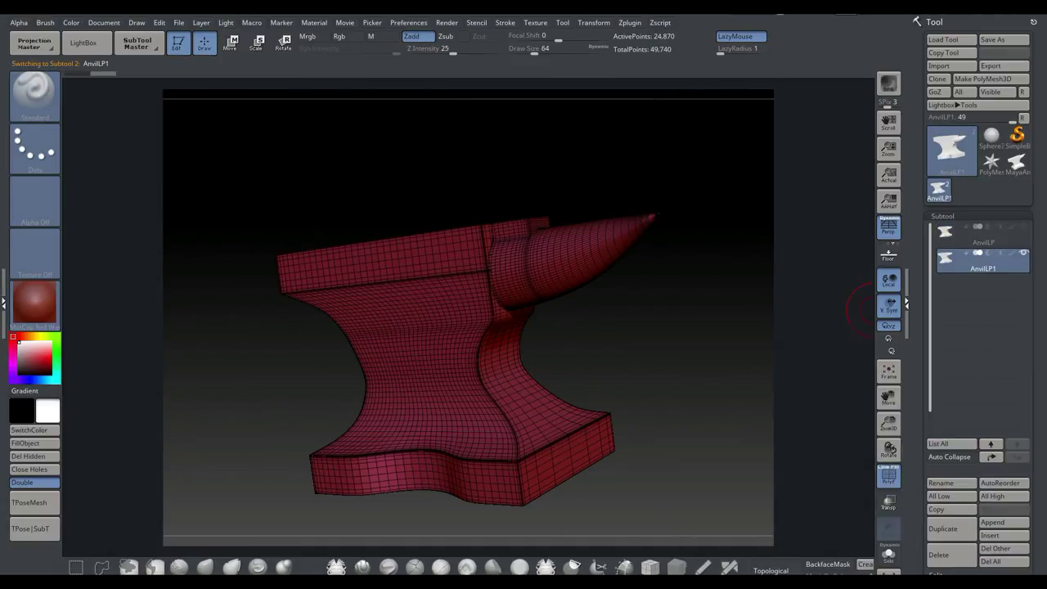
click(951, 483)
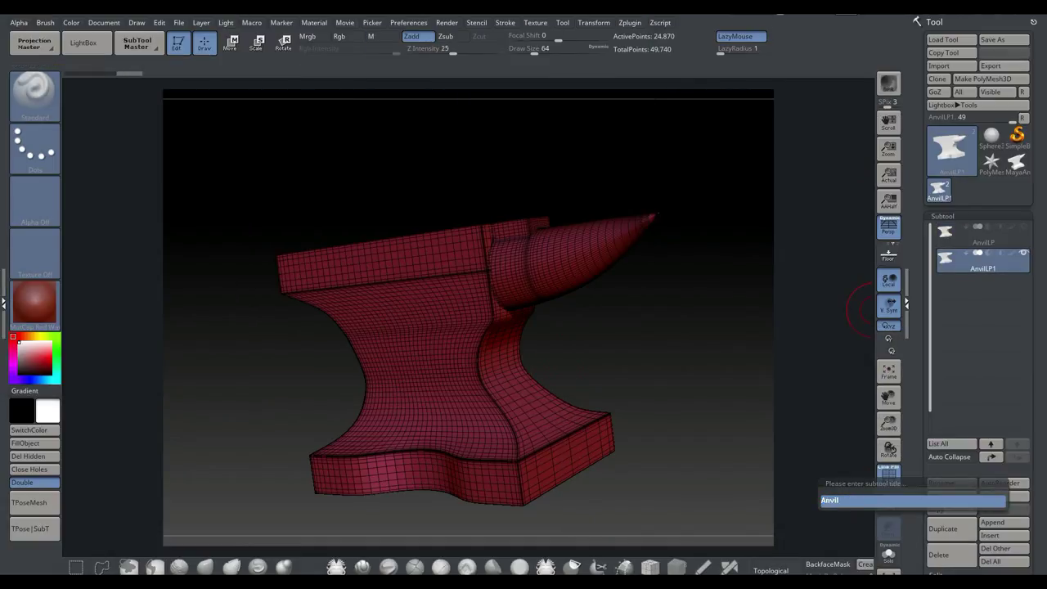
text(HP)
key(Return)
Subdivide the AnvilHP subtool up to subdivision level 5 and turn off its wireframe display.
drag(1032, 483, 1032, 130)
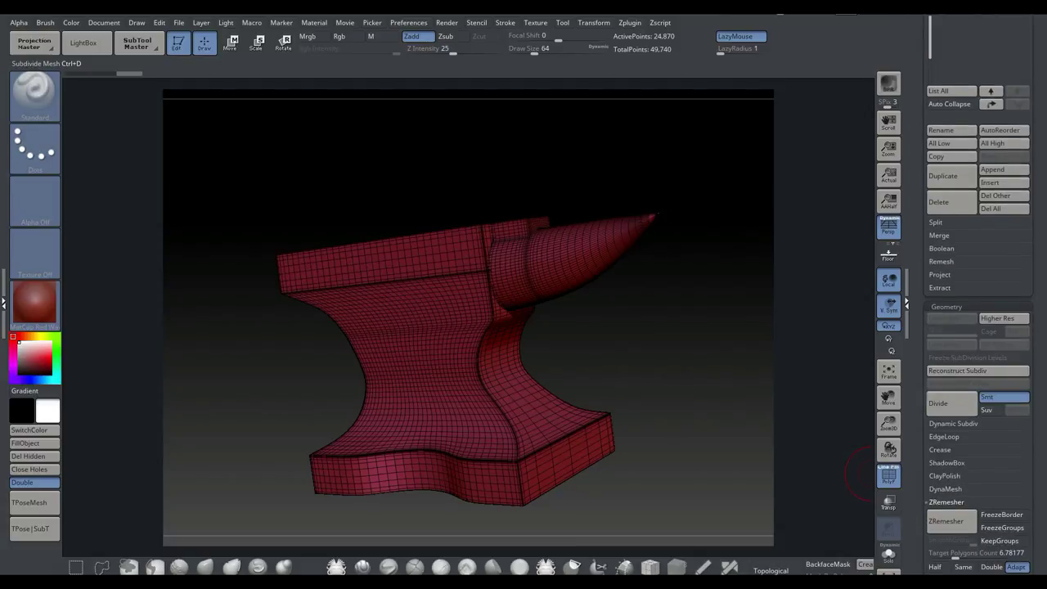
key(ctrl+d)
key(ctrl+d)
key(ctrl+d)
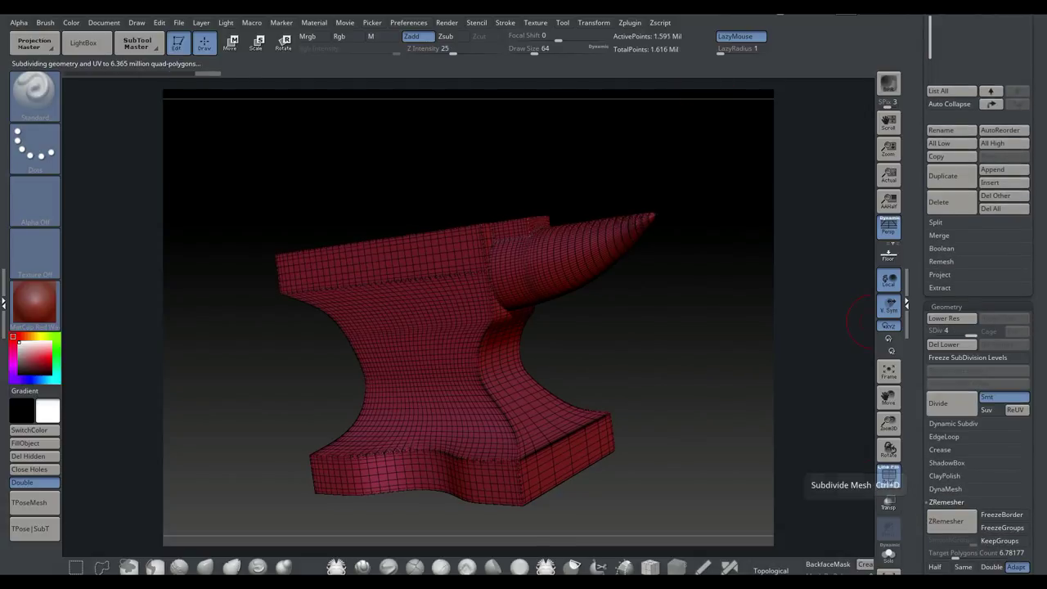
click(888, 476)
Choose the TrimDynamic brush, try a stroke on the top edge, and set Z Intensity 13 and Draw Size 25.
mouse_move(712, 384)
mouse_down()
mouse_move(602, 309)
mouse_move(392, 319)
mouse_up()
click(35, 95)
click(886, 105)
drag(404, 245, 422, 245)
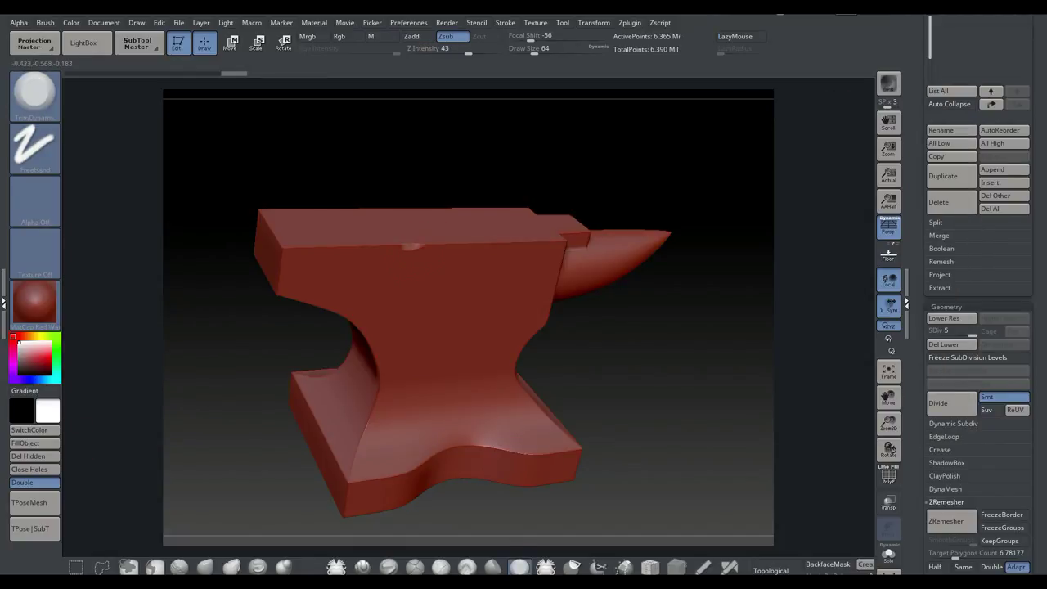
click(440, 50)
click(525, 50)
Sculpt small chips and worn spots along the edges of the anvil's top, waist and base with TrimDynamic.
alt+drag(456, 170, 409, 245)
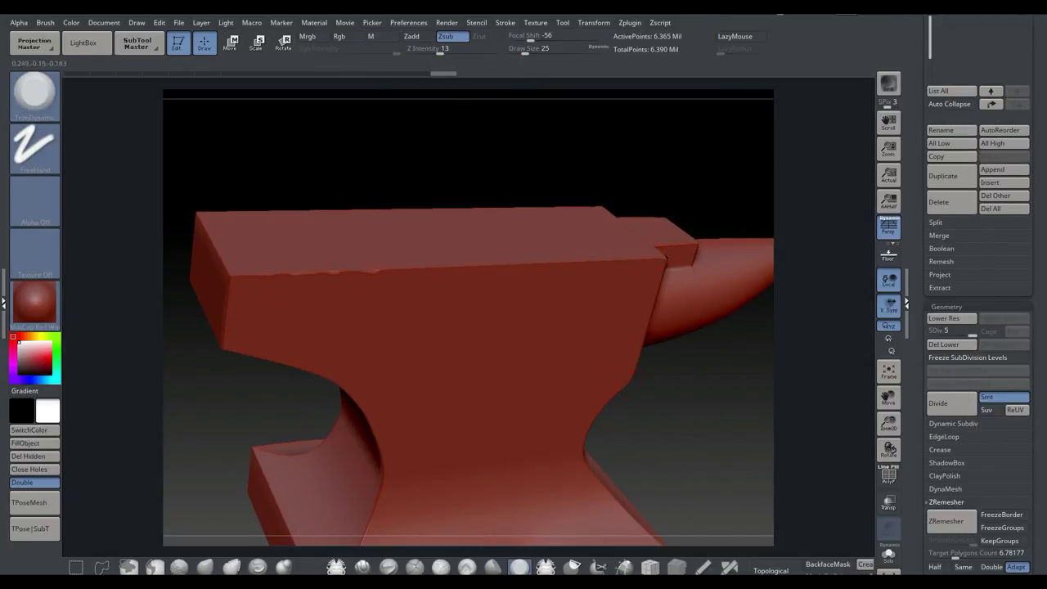
drag(672, 211, 592, 202)
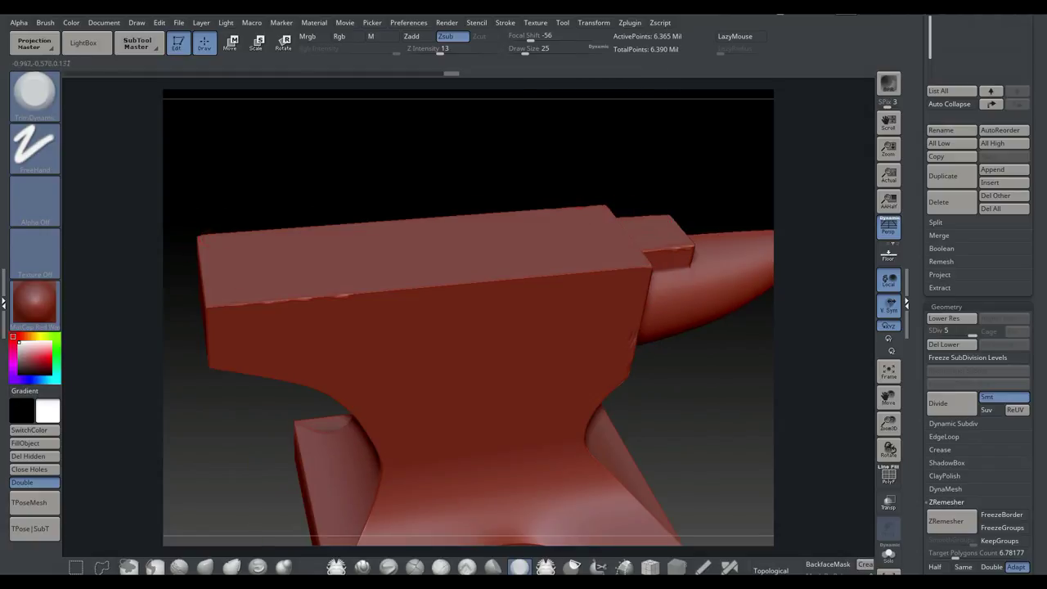
drag(673, 368, 595, 334)
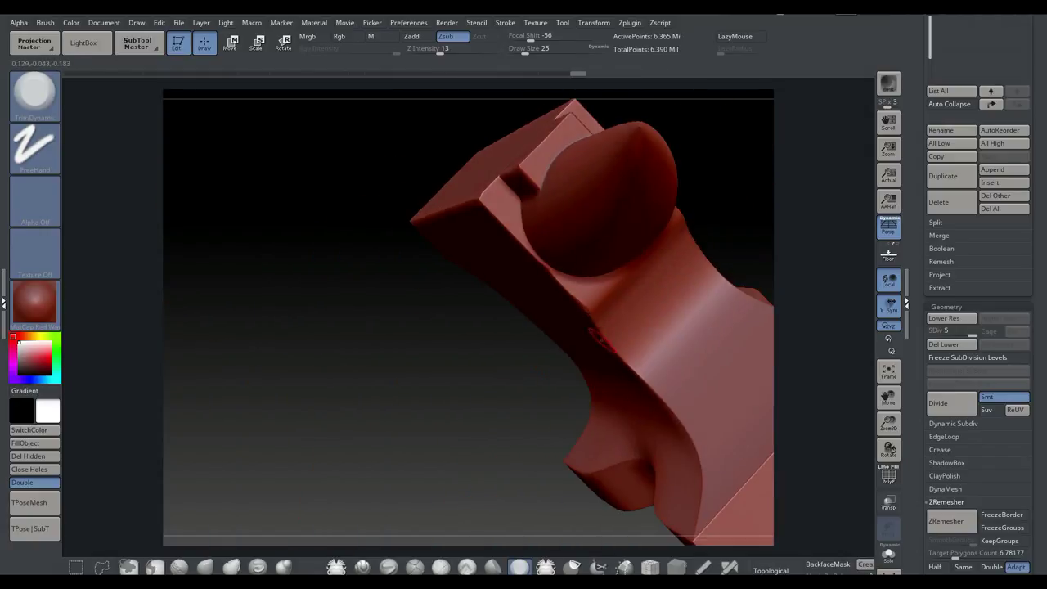
right_drag(689, 435, 555, 321)
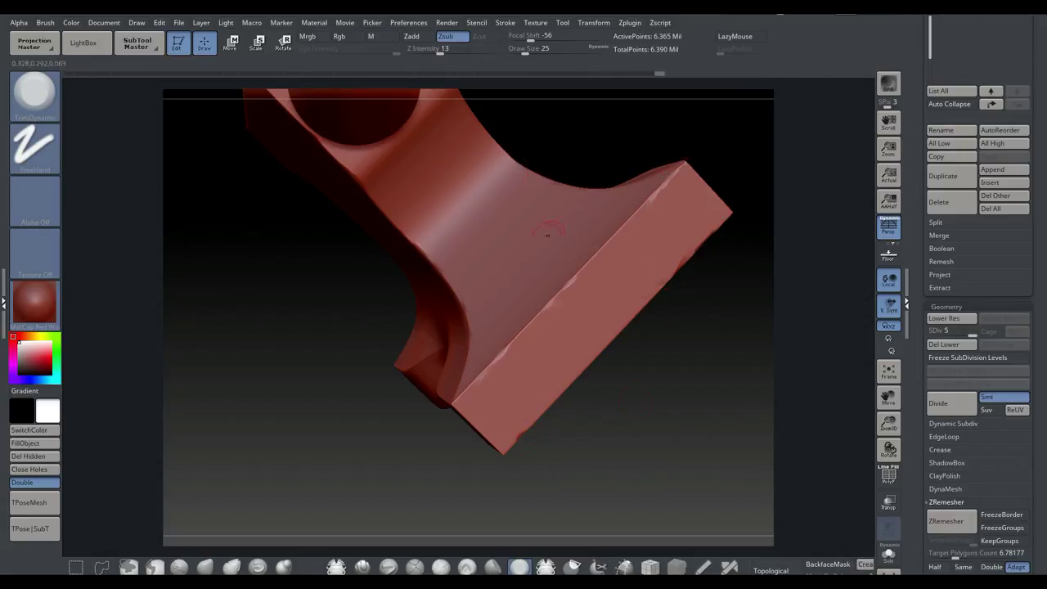
mouse_move(547, 235)
right_down()
mouse_move(409, 155)
mouse_move(387, 214)
right_up()
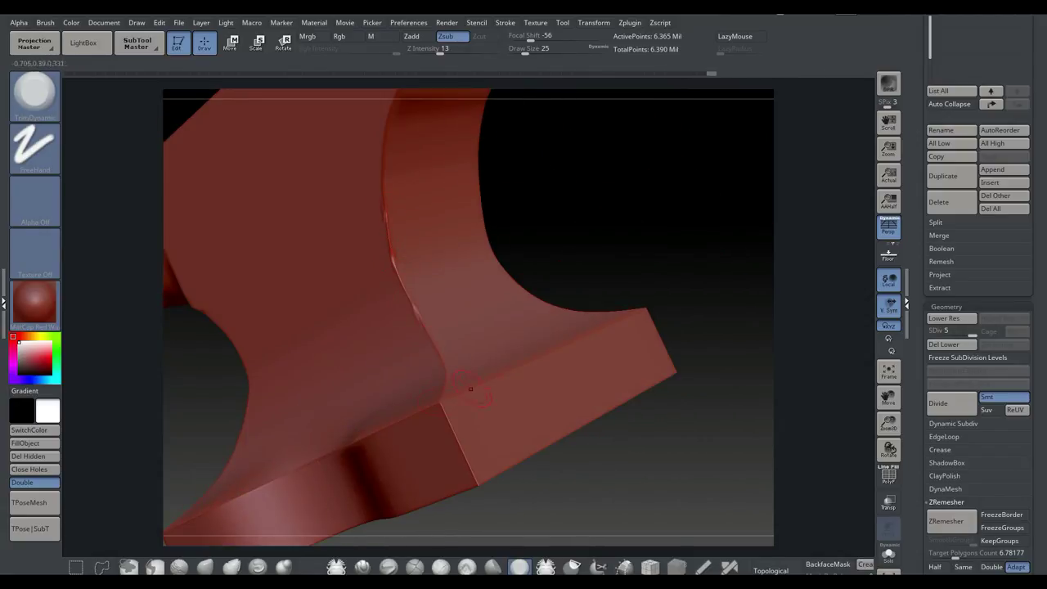
mouse_move(470, 389)
right_down()
mouse_move(490, 400)
mouse_move(455, 245)
right_up()
drag(423, 255, 399, 262)
mouse_move(399, 262)
right_down()
mouse_move(491, 205)
mouse_move(597, 114)
right_up()
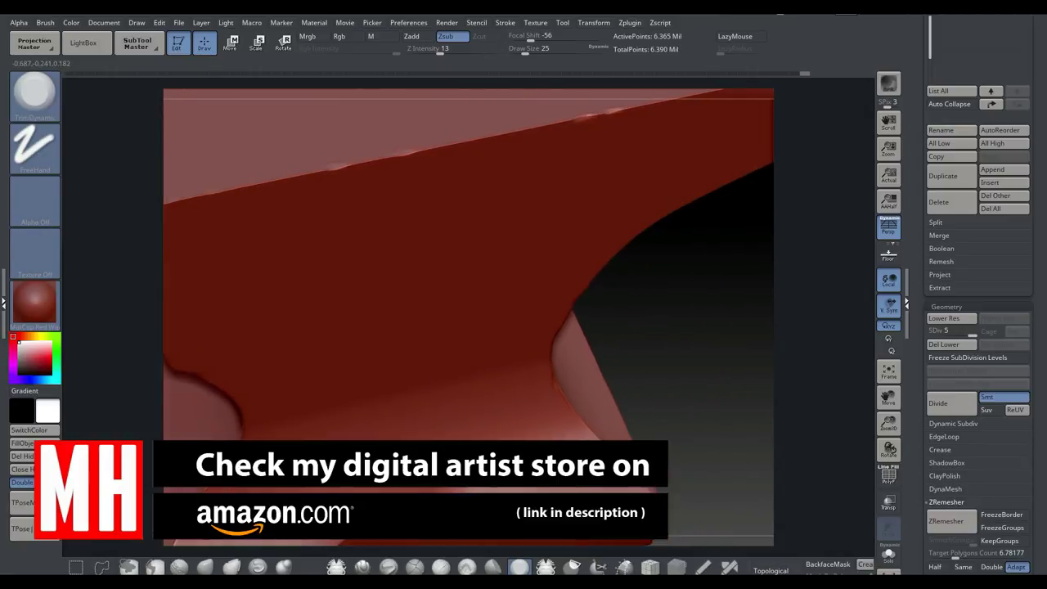
ctrl+right_drag(597, 245, 523, 264)
Load the Noise31 preset from the NoiseMakers library as surface noise on the anvil.
drag(1037, 401, 1037, 61)
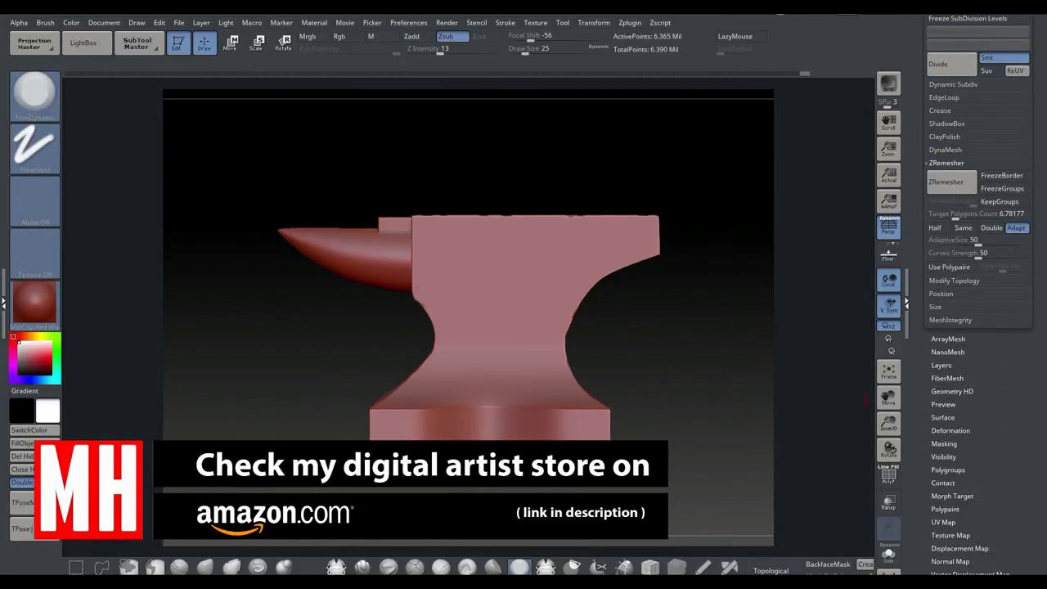
click(943, 417)
click(978, 454)
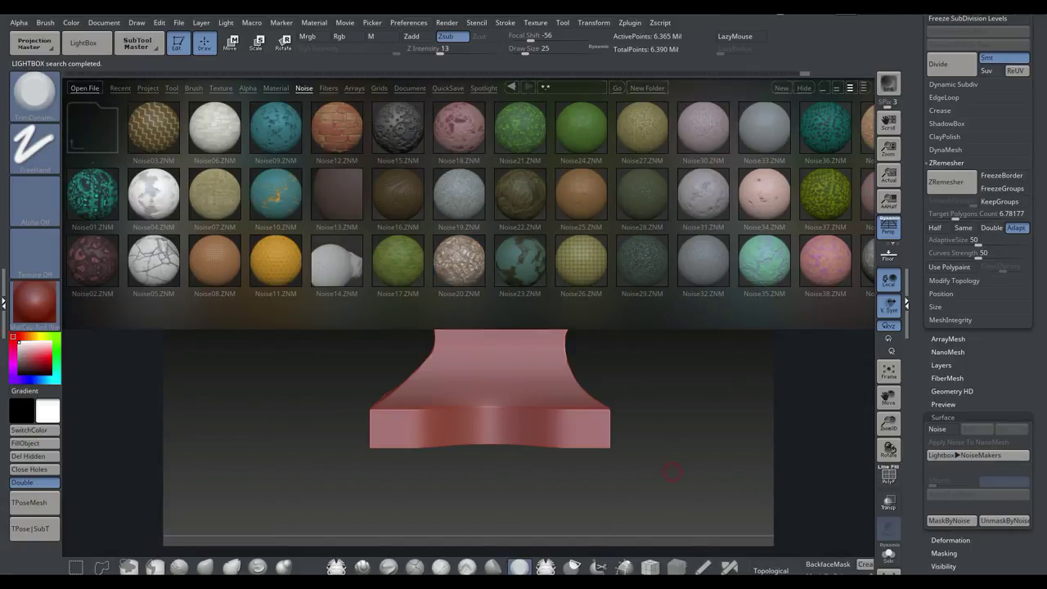
double_click(703, 194)
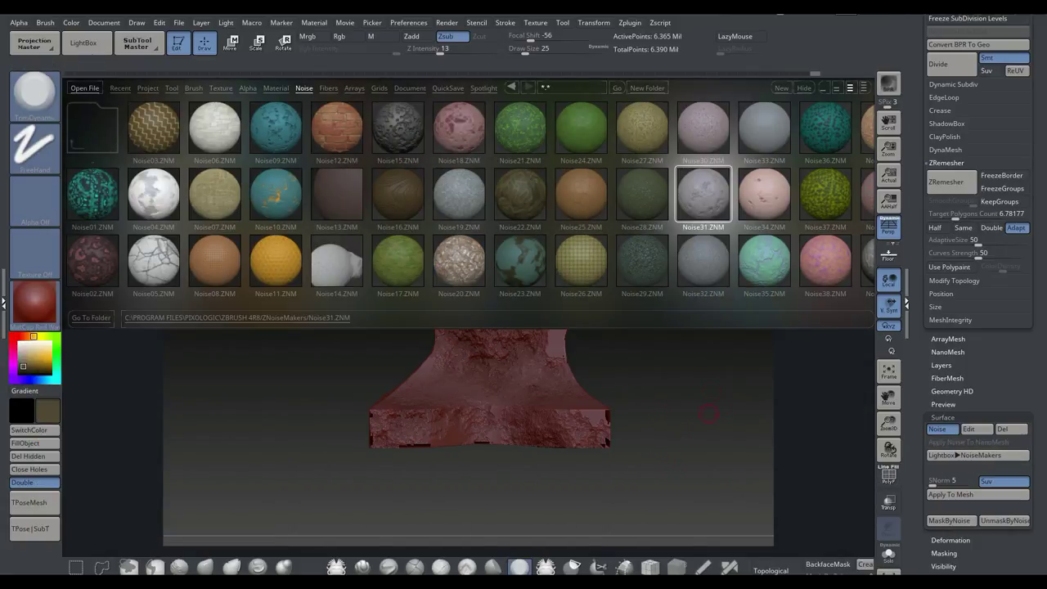
key(comma)
Set Noise Scale to 119.1902, Plugin Scale to 0.02068 and Magnify By Mask to -4.07181, and apply the noise to the mesh.
click(968, 428)
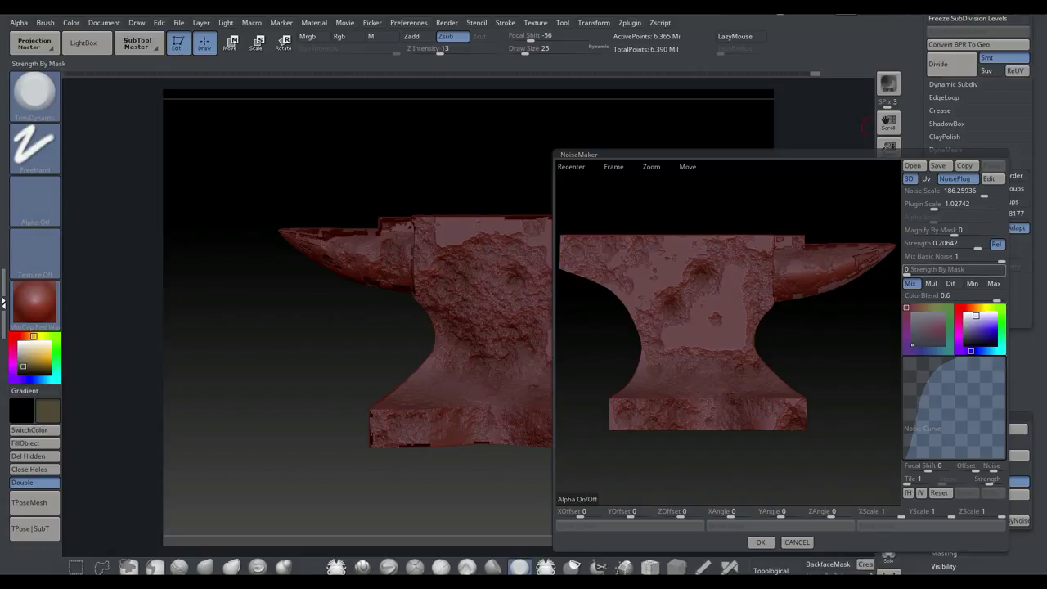
drag(934, 205, 935, 231)
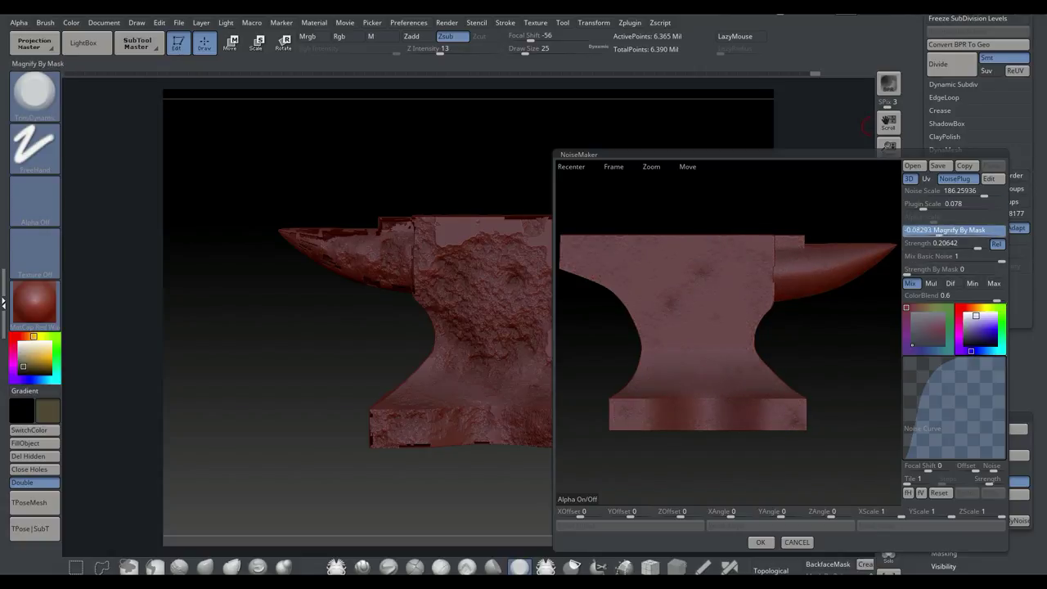
mouse_move(957, 193)
mouse_down()
mouse_move(966, 193)
mouse_move(936, 190)
mouse_up()
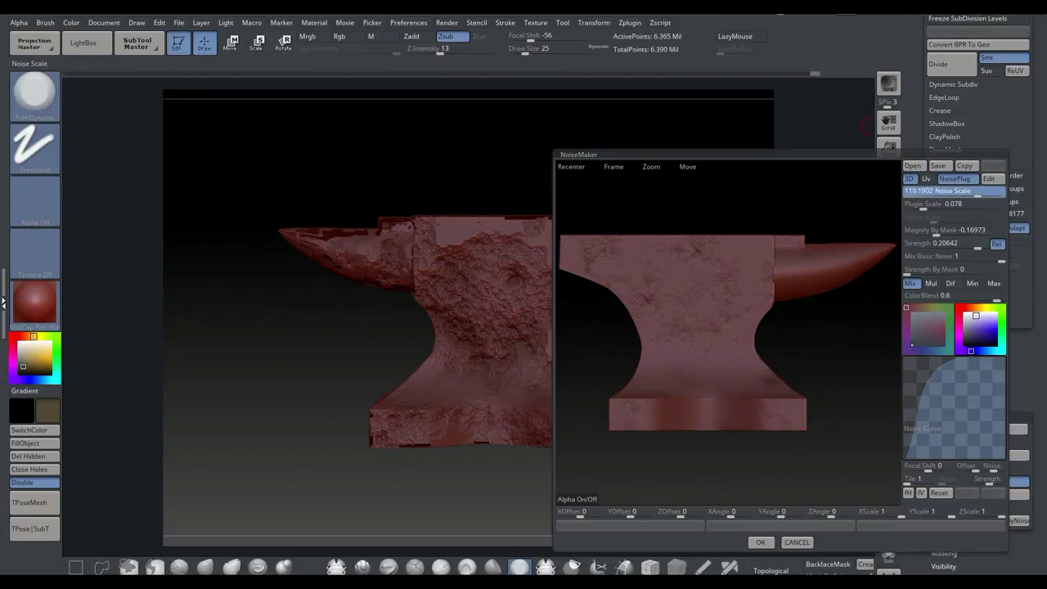
mouse_move(929, 230)
mouse_down()
mouse_move(940, 229)
mouse_move(915, 231)
mouse_up()
drag(924, 205, 919, 205)
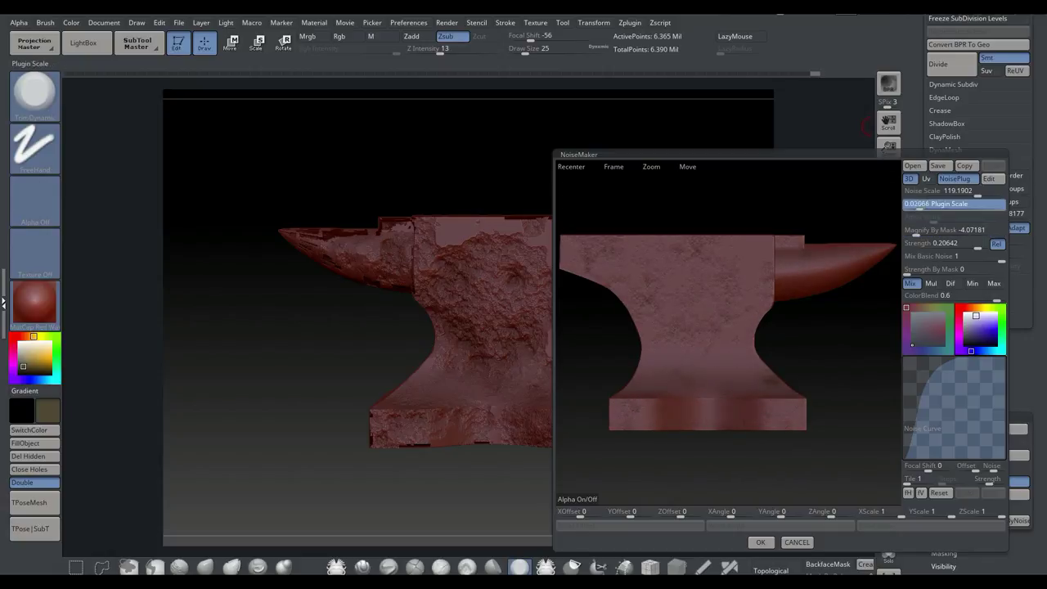
click(760, 541)
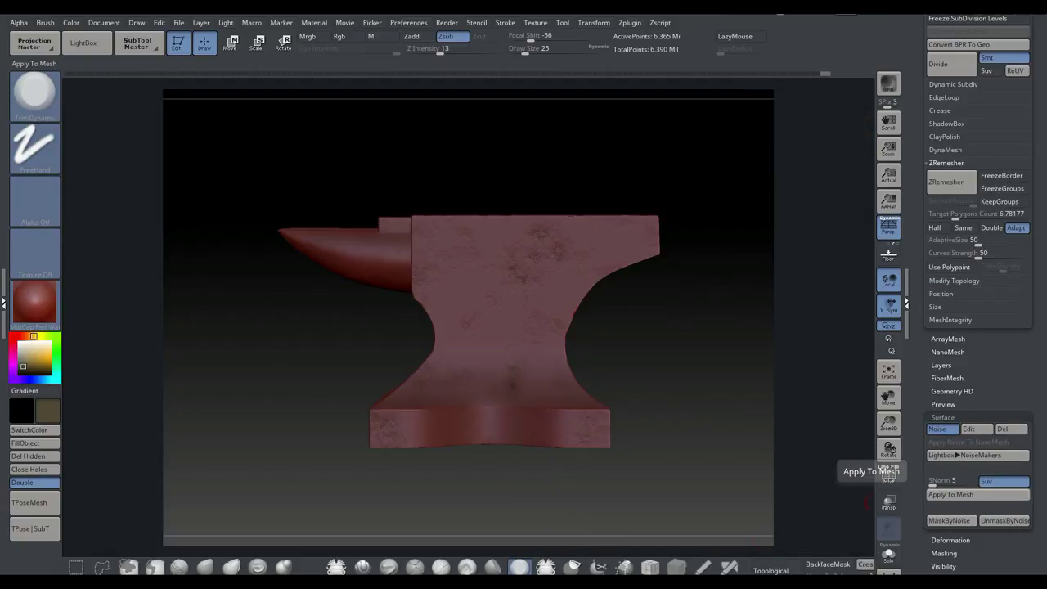
click(951, 494)
Export the high-poly anvil as an OBJ file named AnvilHP in the Anvil folder.
drag(835, 458, 716, 376)
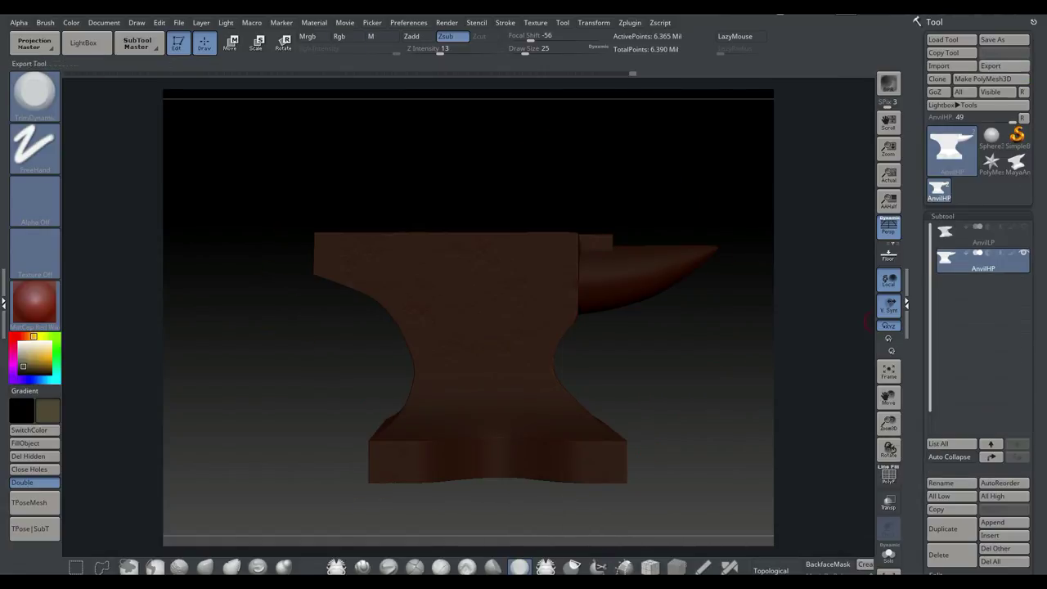
click(1004, 66)
click(561, 377)
key(Return)
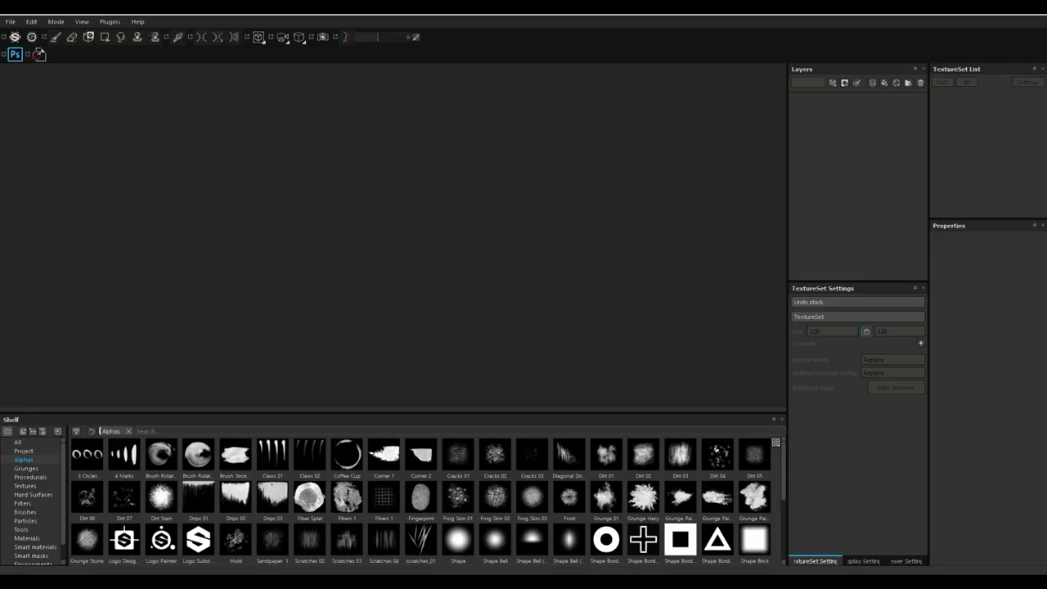
Switch to Substance Painter and create a new project from the AnvilLPUVed mesh at 2048 resolution.
key(ctrl+n)
click(621, 191)
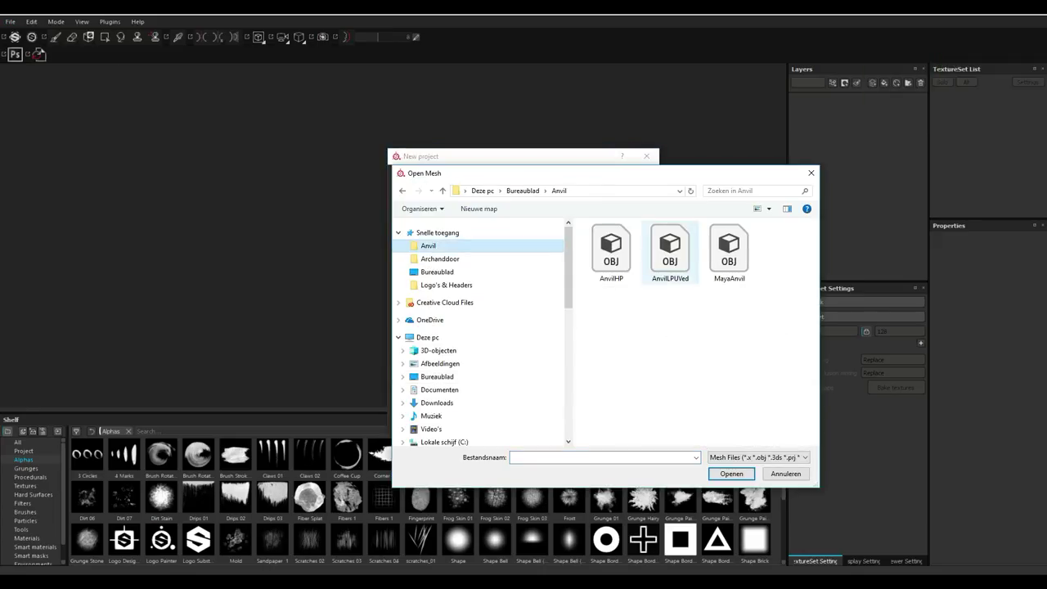
double_click(670, 253)
click(471, 244)
click(465, 280)
click(562, 412)
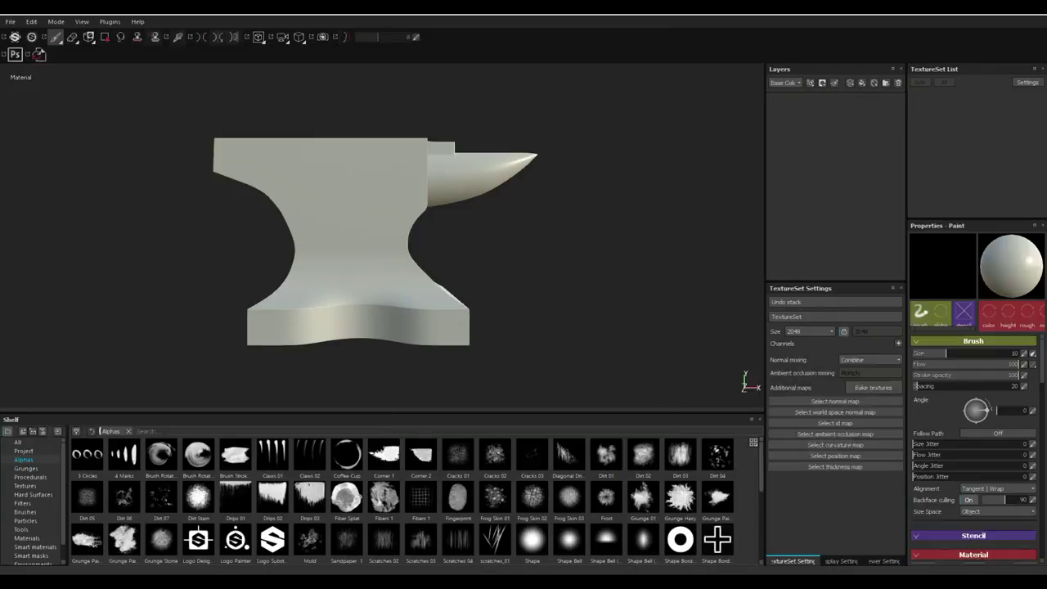
Bake the additional maps except ID at 2048 output size, using AnvilHP as the high definition mesh.
mouse_move(595, 304)
alt+mouse_down()
mouse_move(458, 205)
mouse_move(582, 295)
alt+mouse_up()
click(873, 452)
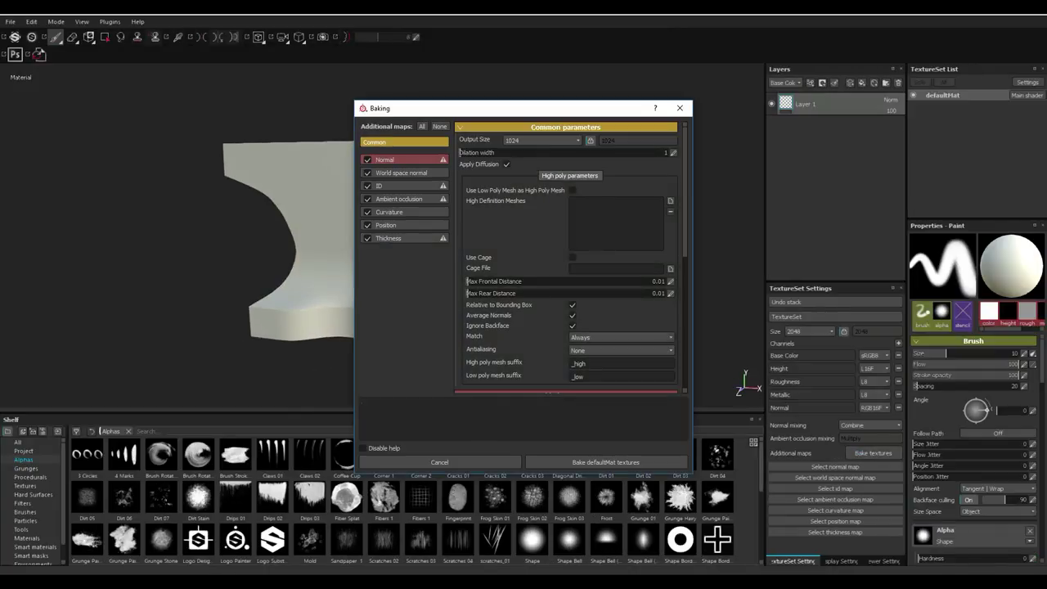
click(541, 140)
click(515, 191)
click(670, 200)
double_click(574, 205)
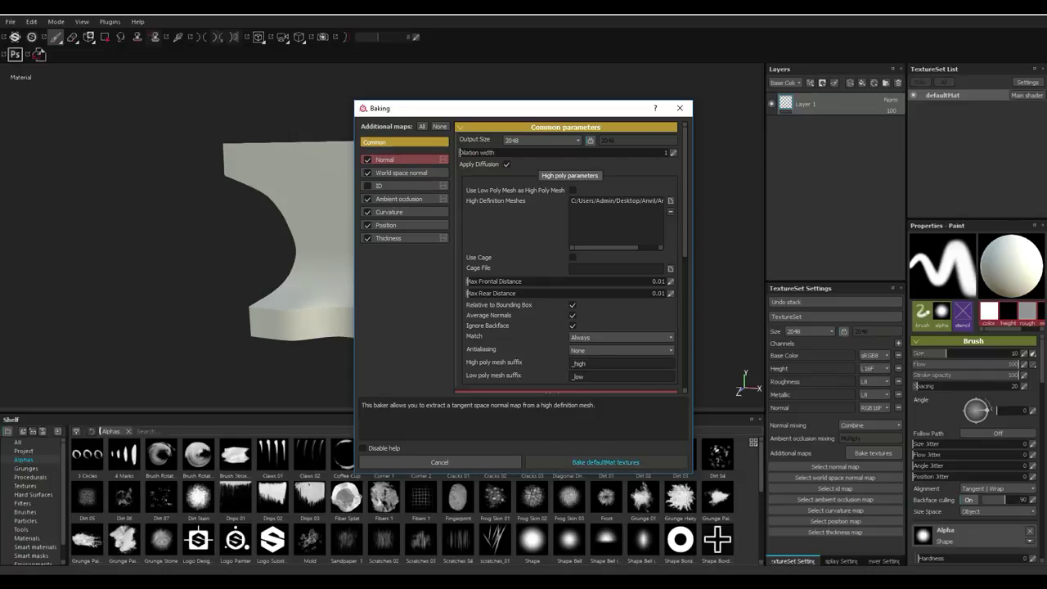
click(605, 463)
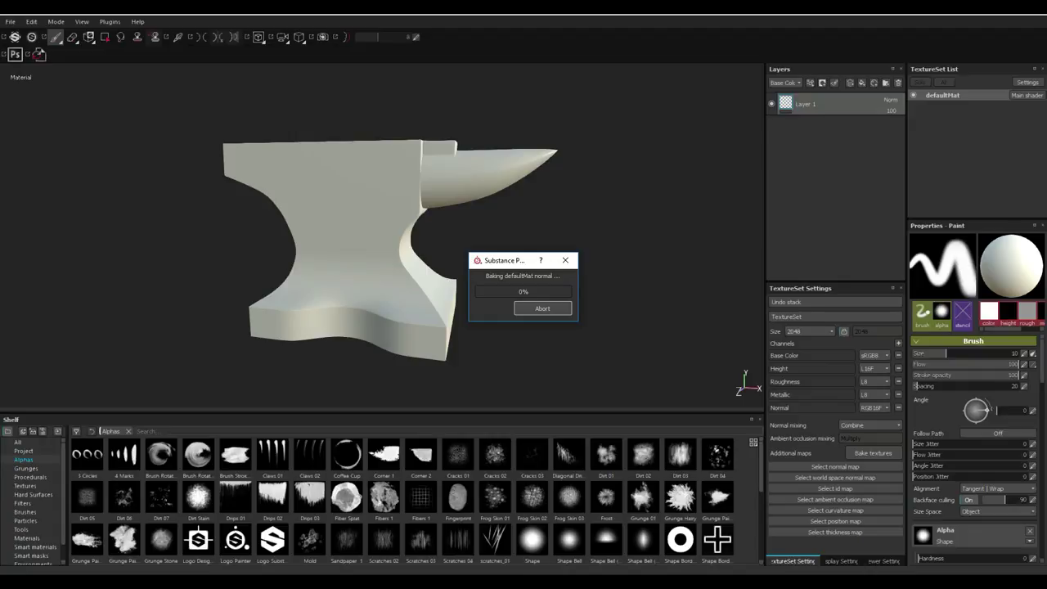
Inspect the baked anvil, find the steel materials, and add Steel Rough as a fill layer below Layer 1.
alt+drag(622, 301, 397, 267)
scroll(349, 245, up, 2)
alt+middle_drag(397, 266, 299, 197)
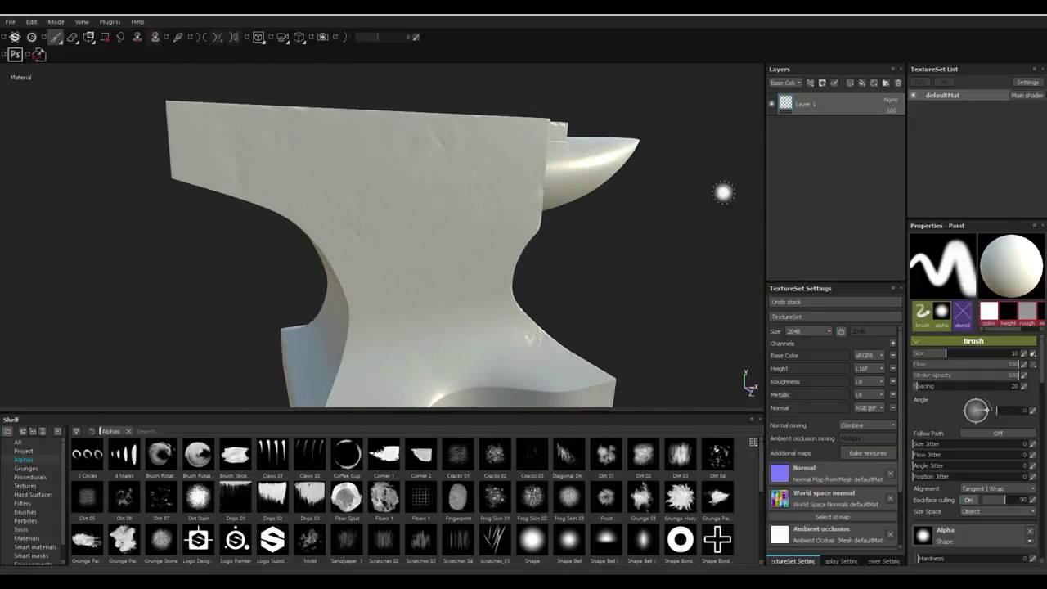
alt+drag(638, 266, 613, 229)
scroll(600, 216, down, 2)
click(26, 538)
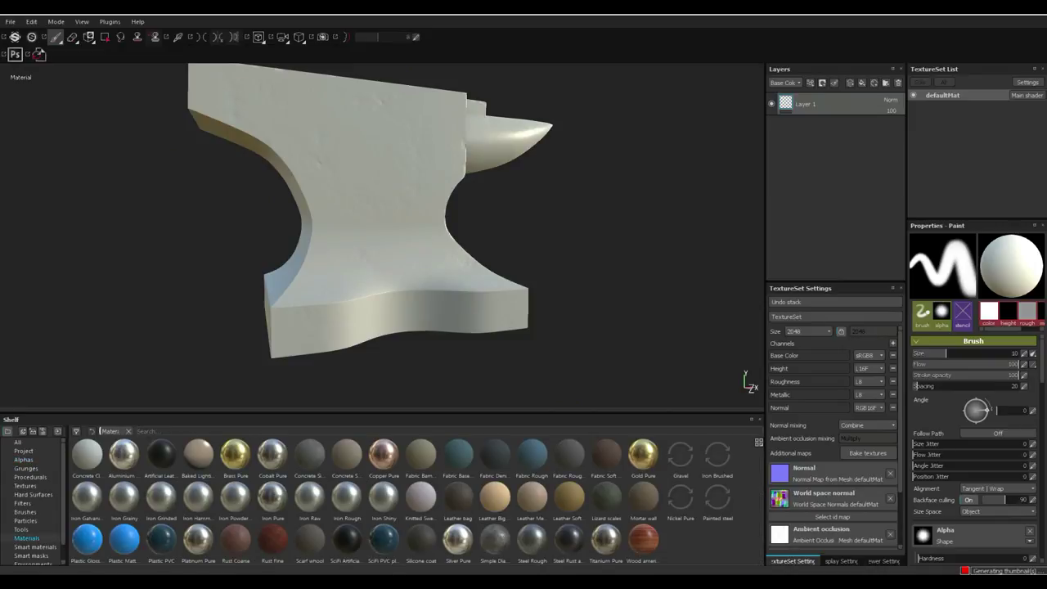
click(144, 431)
text(steel)
drag(124, 452, 787, 127)
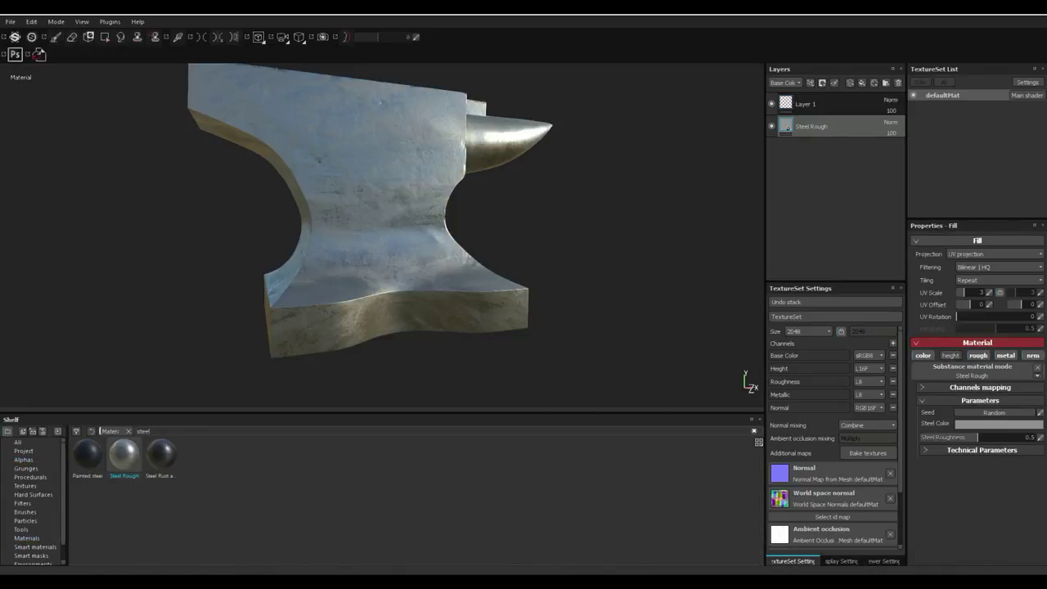
Add the Painted steel material beneath the Steel Rough layer and give Steel Rough a black mask.
double_click(144, 431)
text(paint)
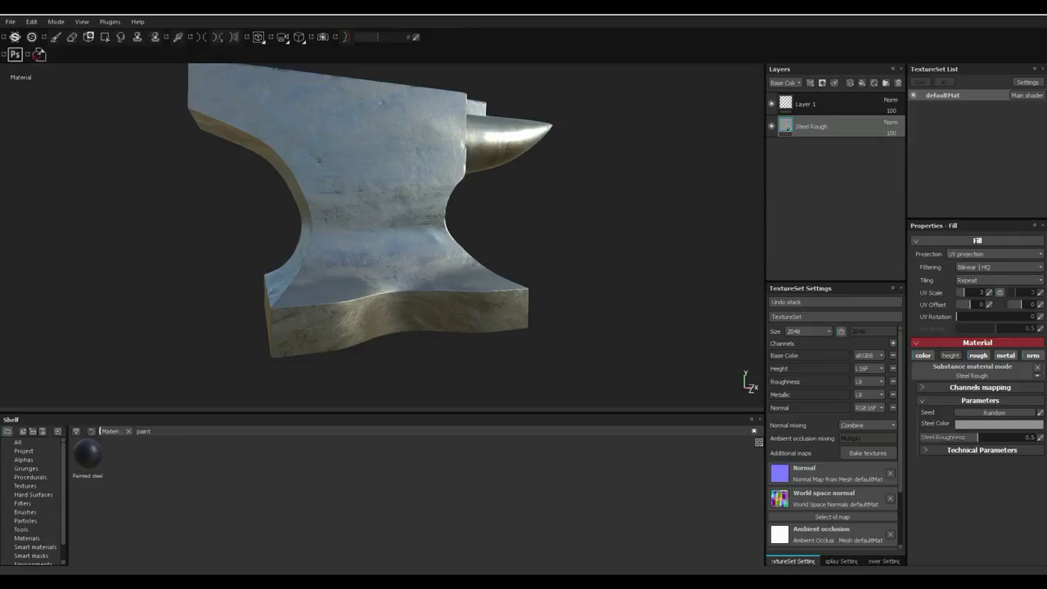
drag(87, 454, 805, 142)
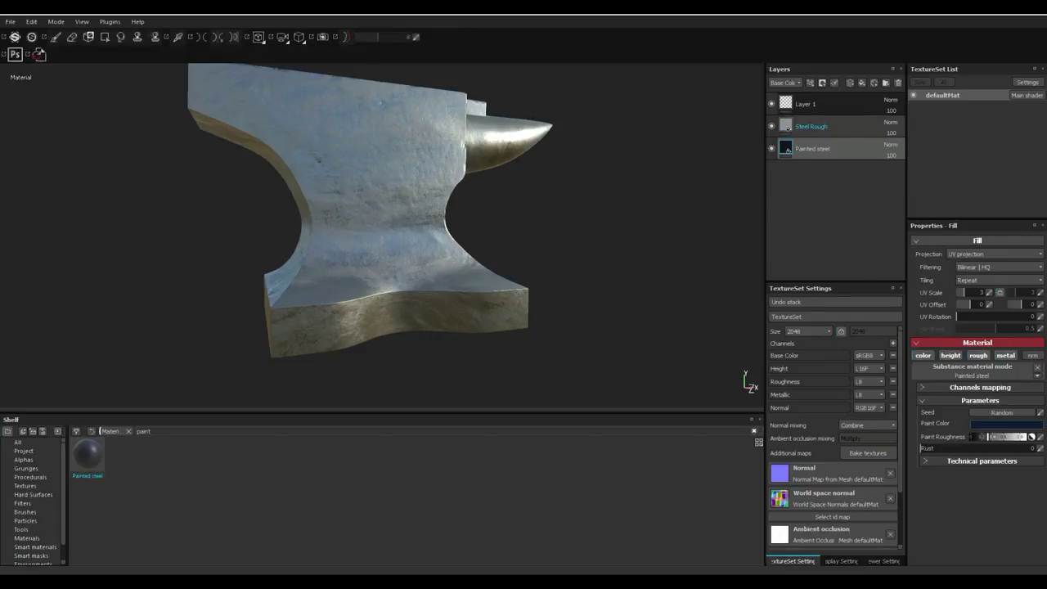
right_click(788, 127)
click(840, 141)
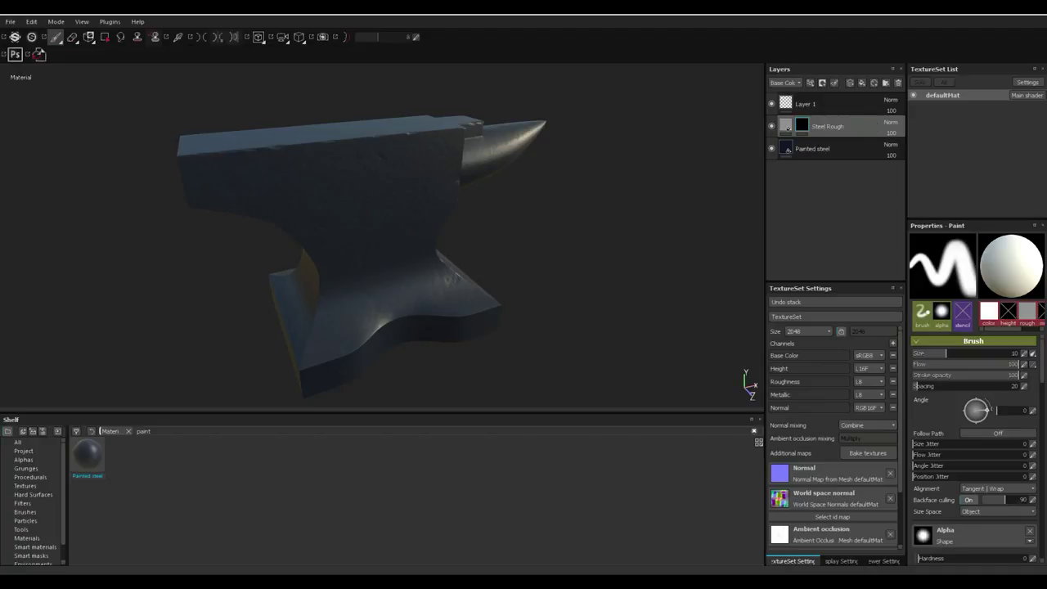
Change the Painted steel layer's paint color to black.
click(812, 149)
click(1005, 424)
click(1016, 478)
Try painting Steel Rough onto the anvil's side through its mask, and undo the stroke.
click(827, 126)
click(802, 125)
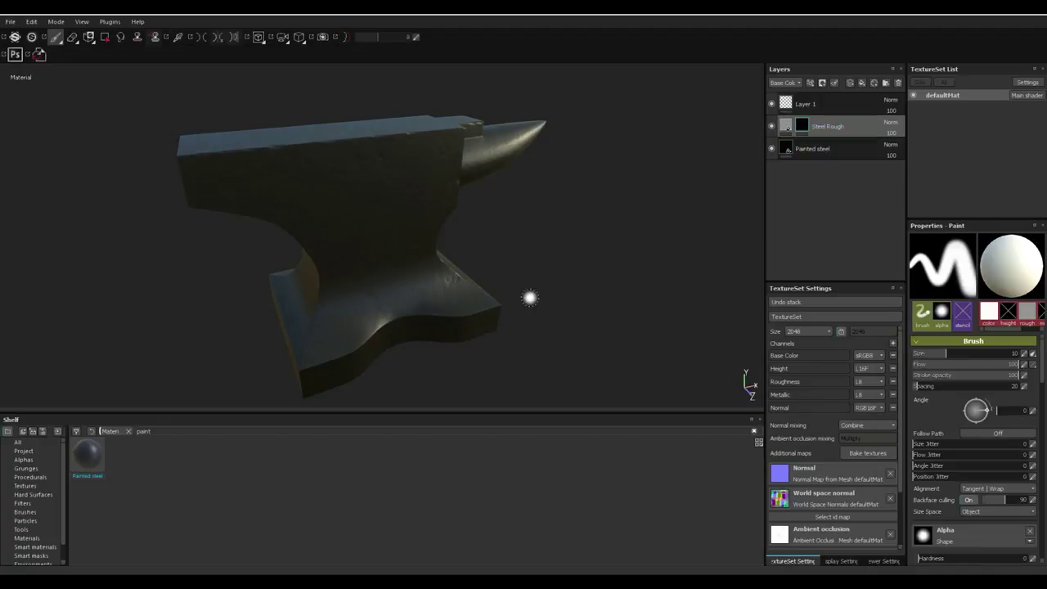
drag(348, 149, 355, 280)
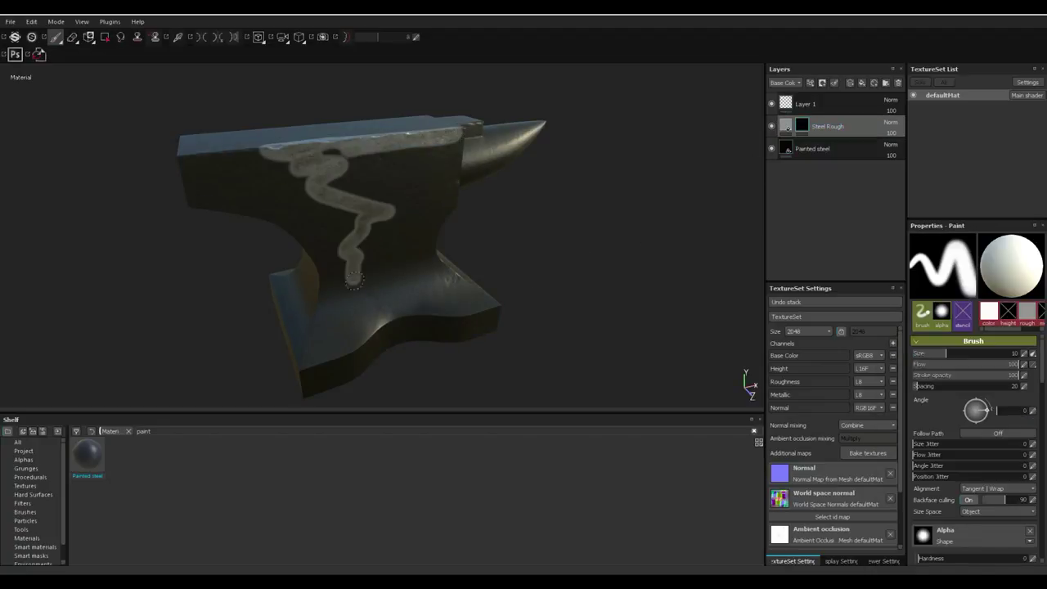
key(ctrl+z)
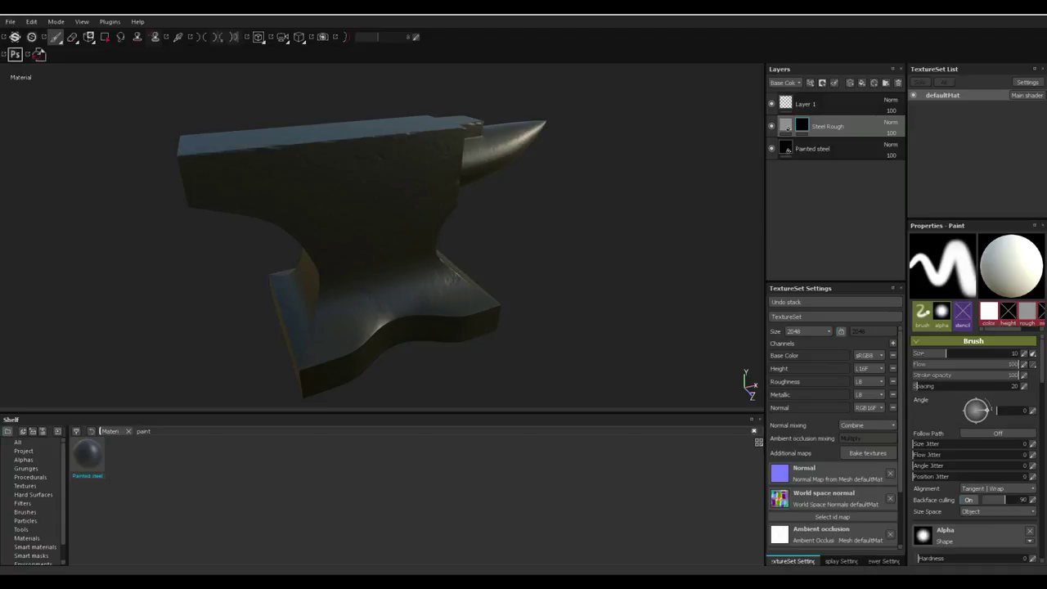
Add a fresh black mask to the Steel Rough layer.
right_click(802, 124)
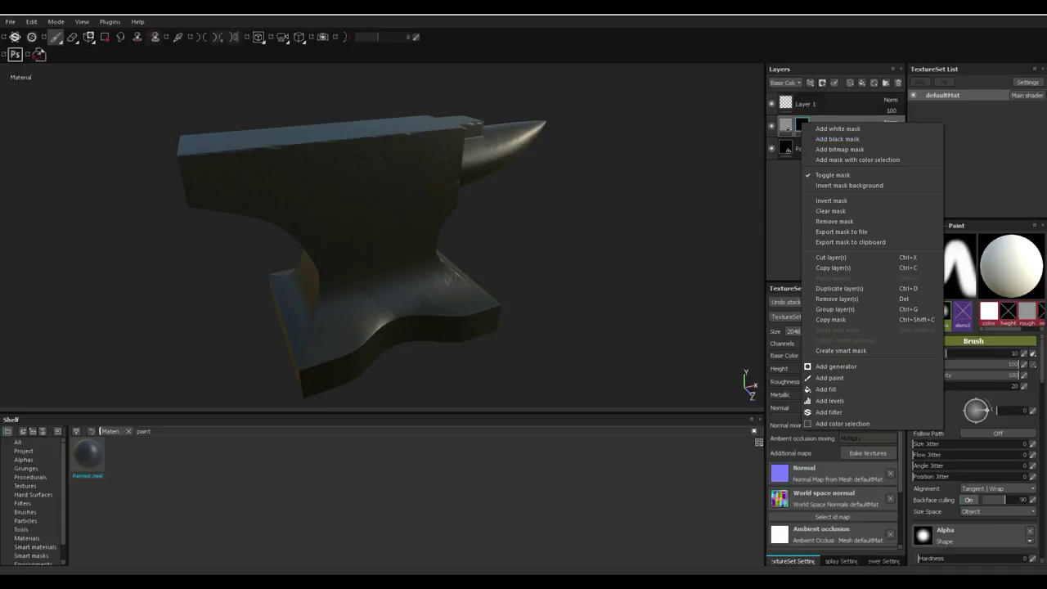
click(837, 139)
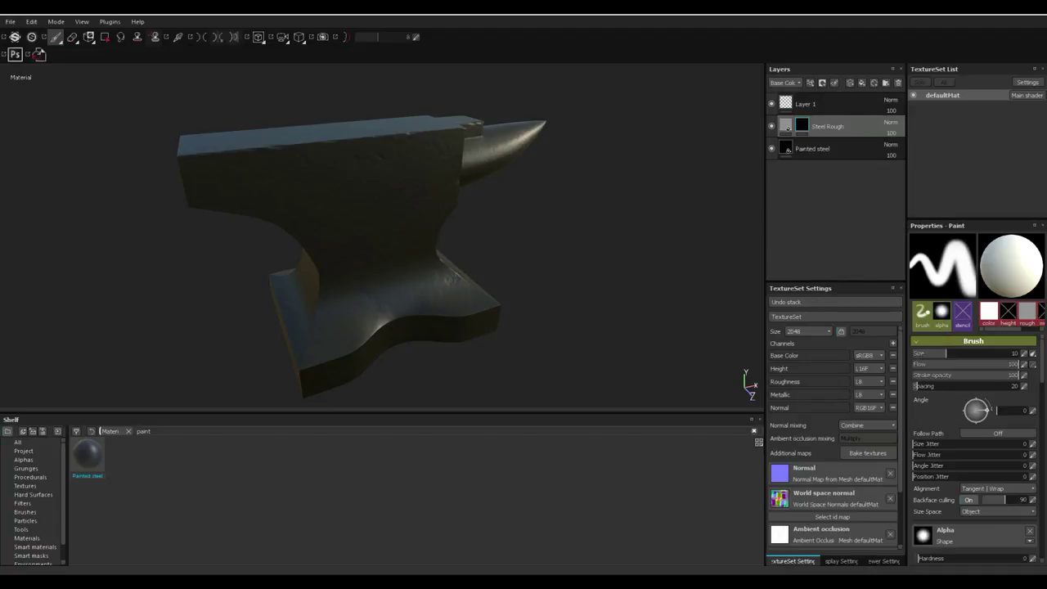
Add a generator to the Steel Rough layer's black mask and choose MG Metal Edge Wear for it.
click(810, 83)
click(826, 94)
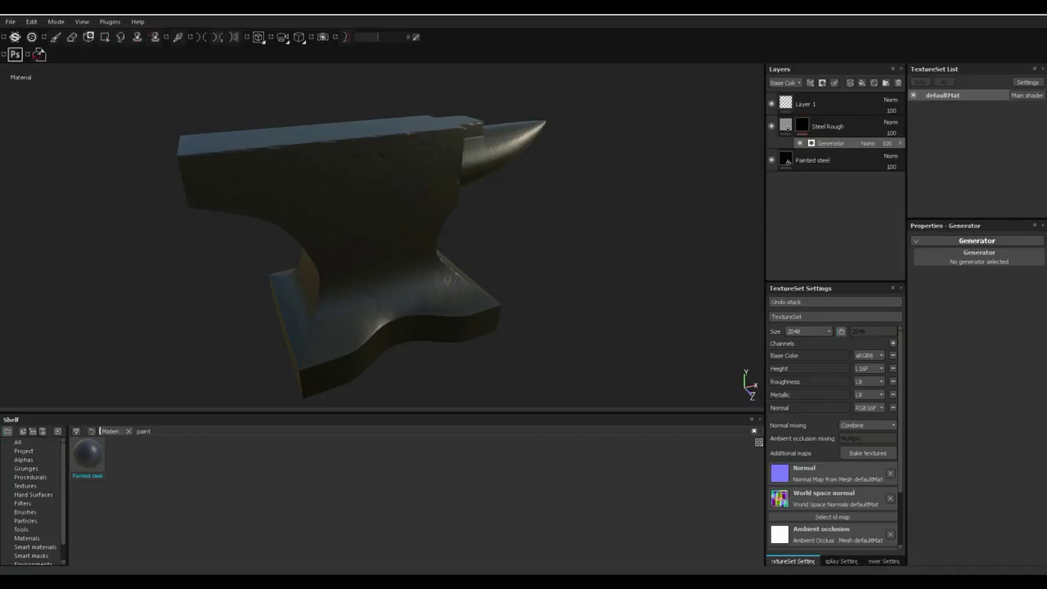
click(978, 257)
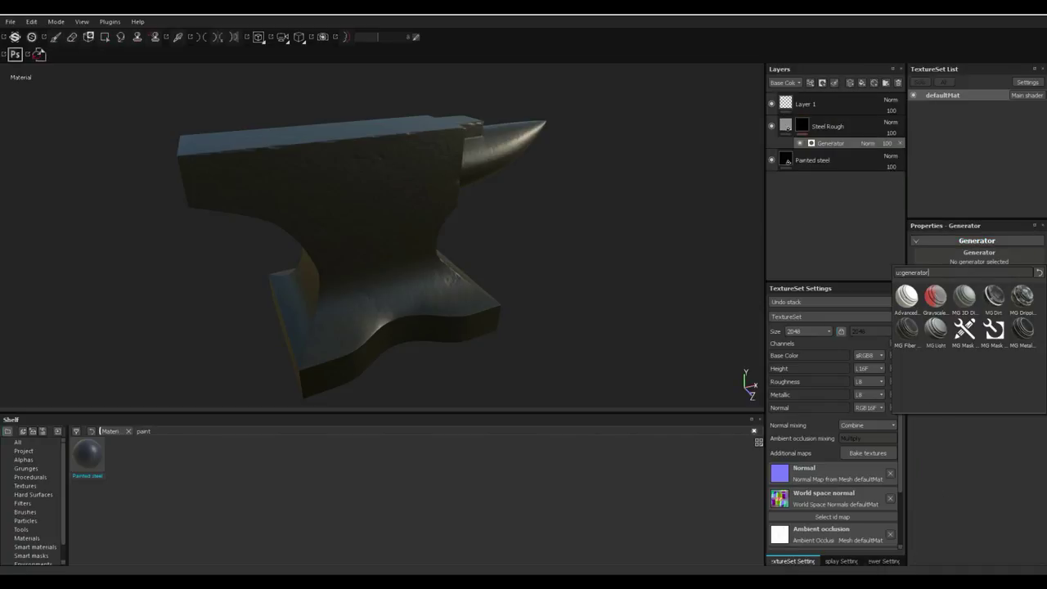
mouse_move(1023, 331)
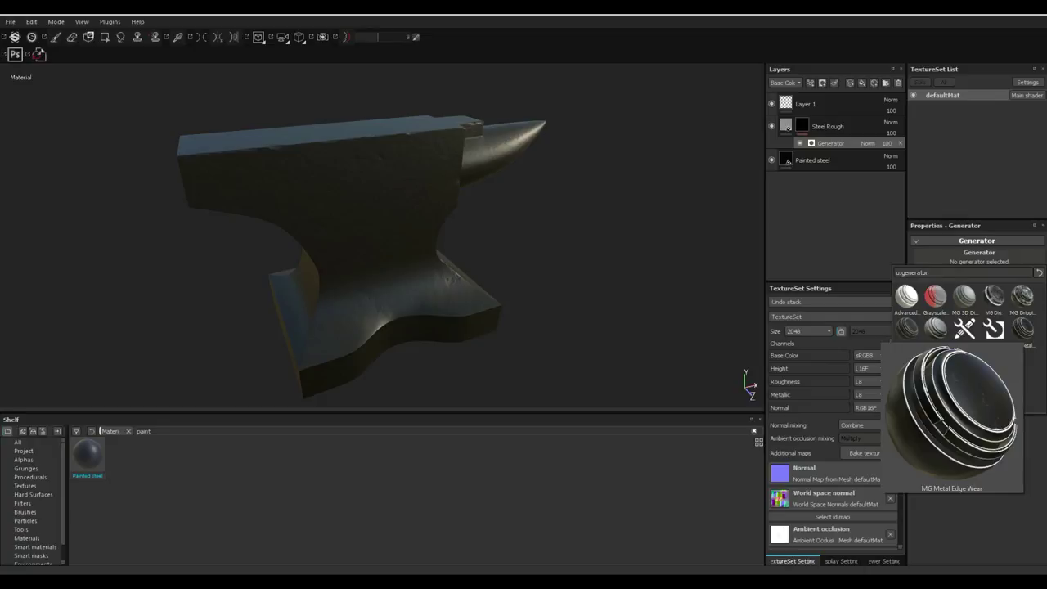
click(1022, 331)
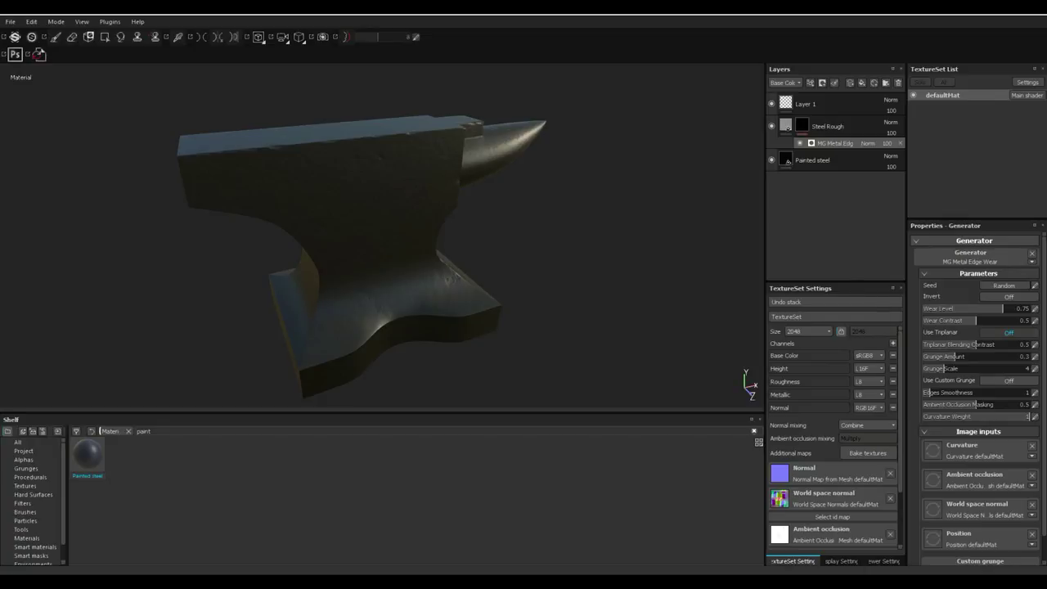
Set the edge wear generator's Wear Level to 0.81, Grunge Amount to 0.29 and Edges Smoothness to 4.
alt+drag(491, 270, 523, 270)
alt+middle_drag(441, 262, 519, 294)
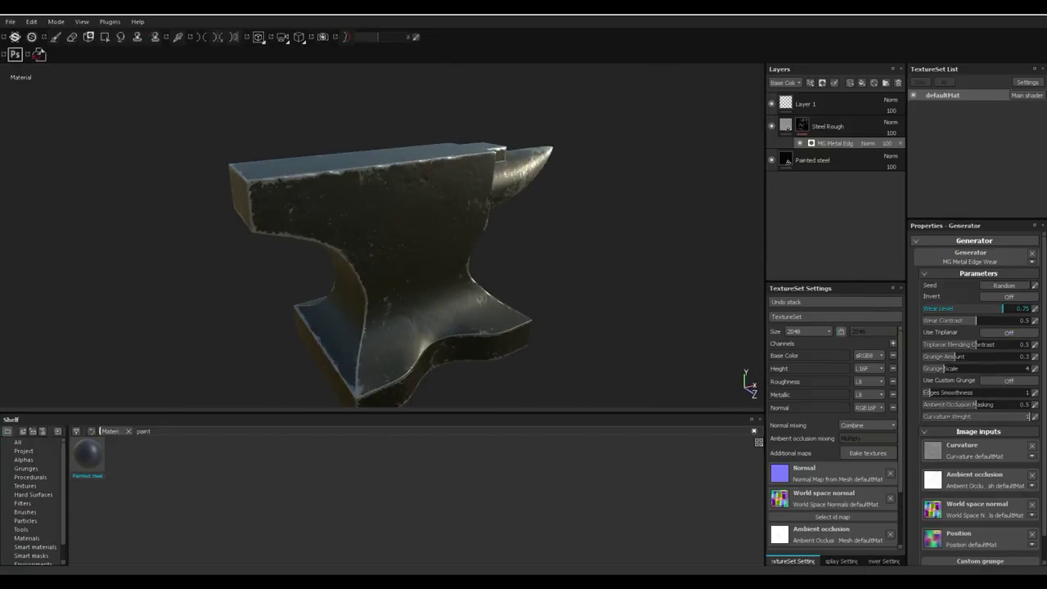
mouse_move(1002, 308)
mouse_down()
mouse_move(1029, 308)
mouse_move(1018, 308)
mouse_up()
mouse_move(954, 356)
mouse_down()
mouse_move(964, 356)
mouse_move(953, 356)
mouse_up()
drag(930, 392, 948, 393)
text(0.83)
key(Return)
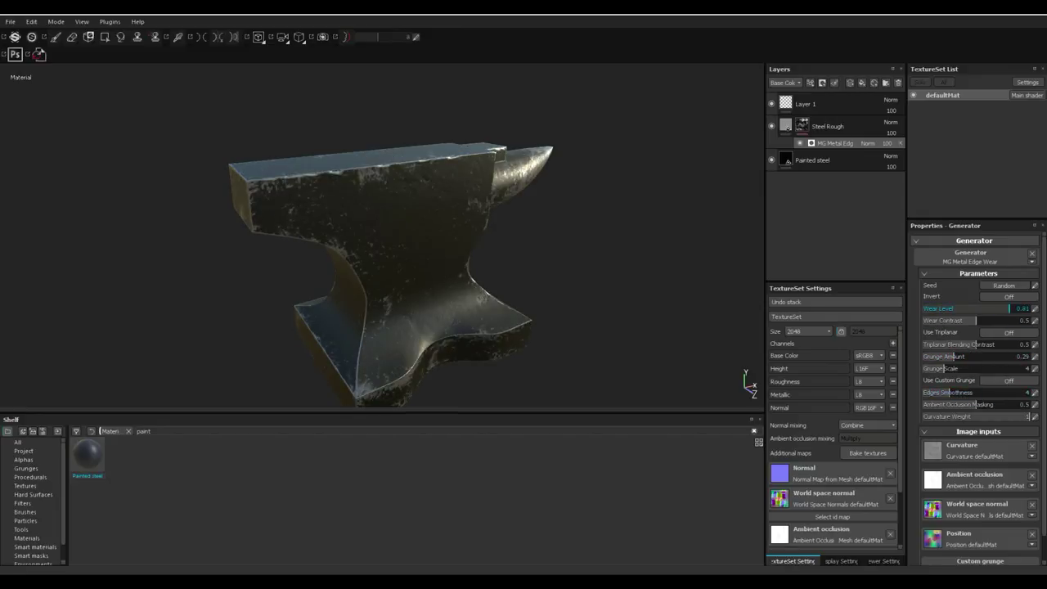
Render the anvil in Iray and replace the panorama background with the dome's clear color.
click(56, 21)
click(72, 45)
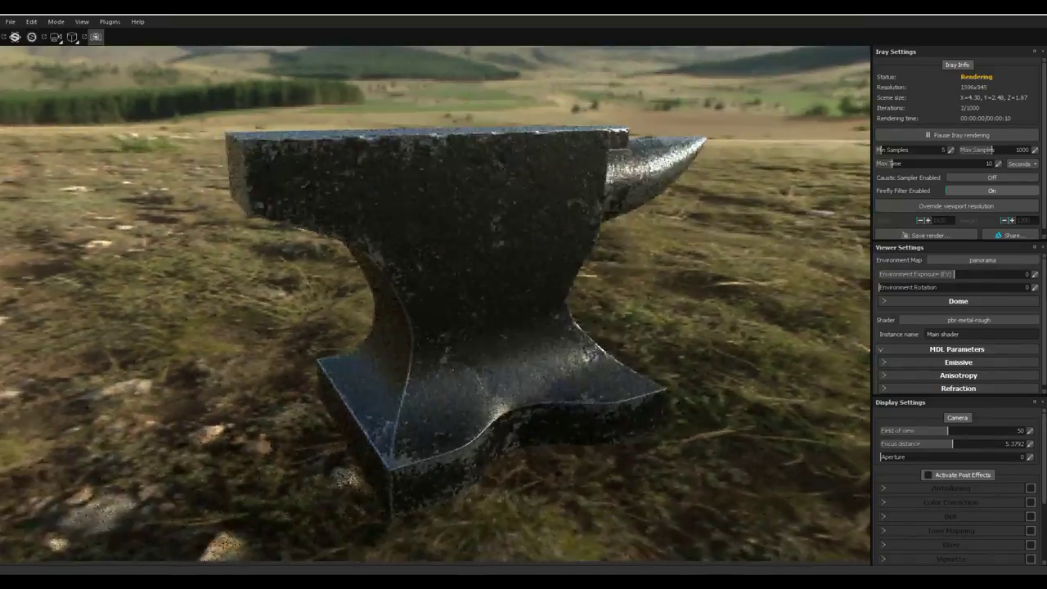
alt+middle_drag(466, 327, 454, 343)
scroll(957, 327, down, 1)
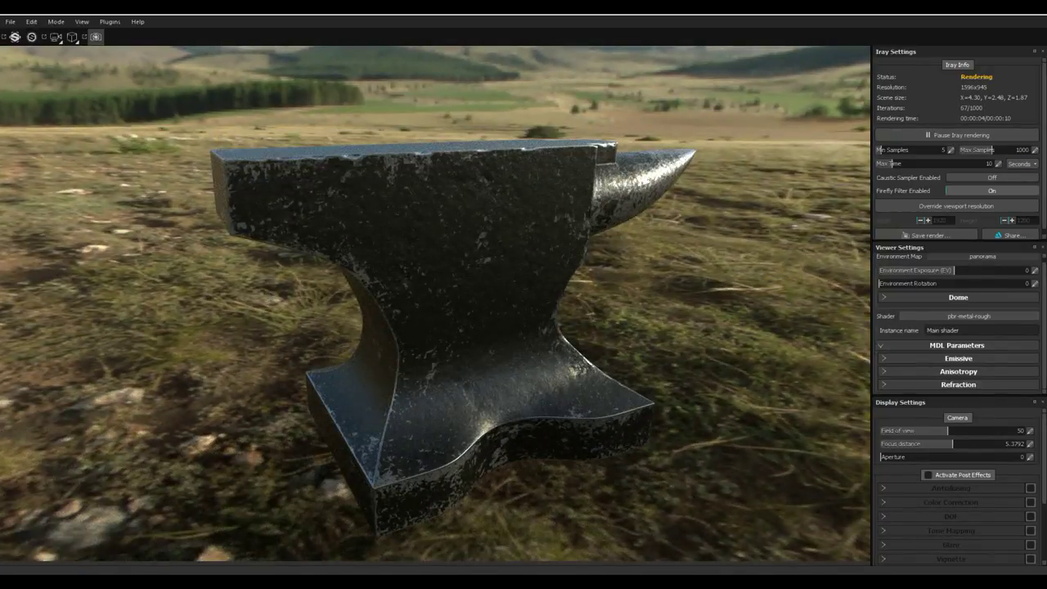
click(958, 298)
click(884, 351)
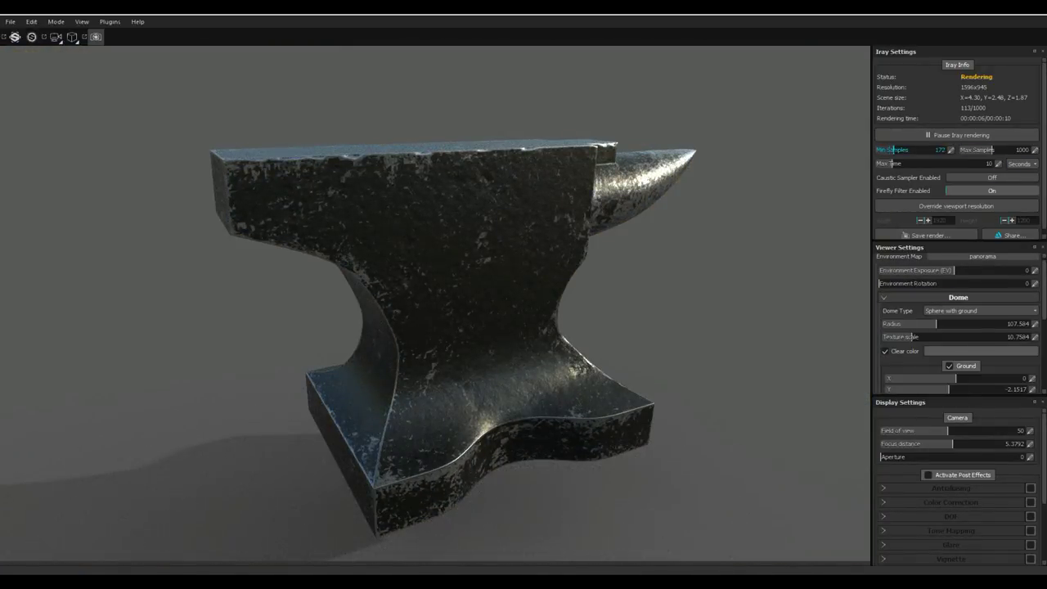
Try the cave_entry_in_the_forest environment map and return to panorama.
click(982, 256)
click(957, 287)
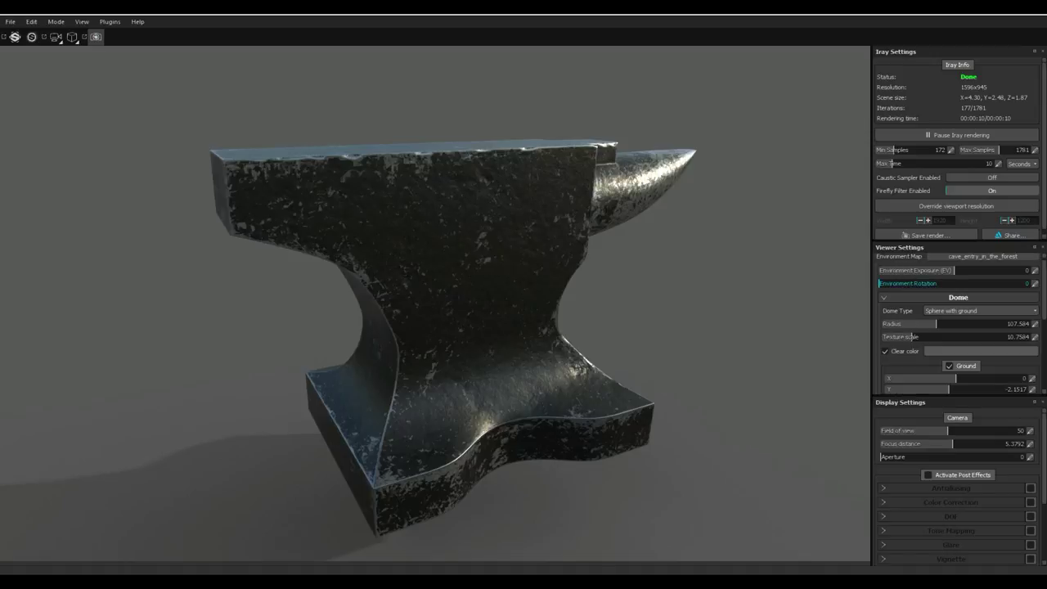
click(982, 256)
click(957, 324)
Set the dome ground's Y position to -1.3 so the ground meets the anvil's base.
scroll(948, 345, down, 1)
click(941, 357)
drag(941, 357, 950, 356)
click(1032, 357)
text(0)
key(Return)
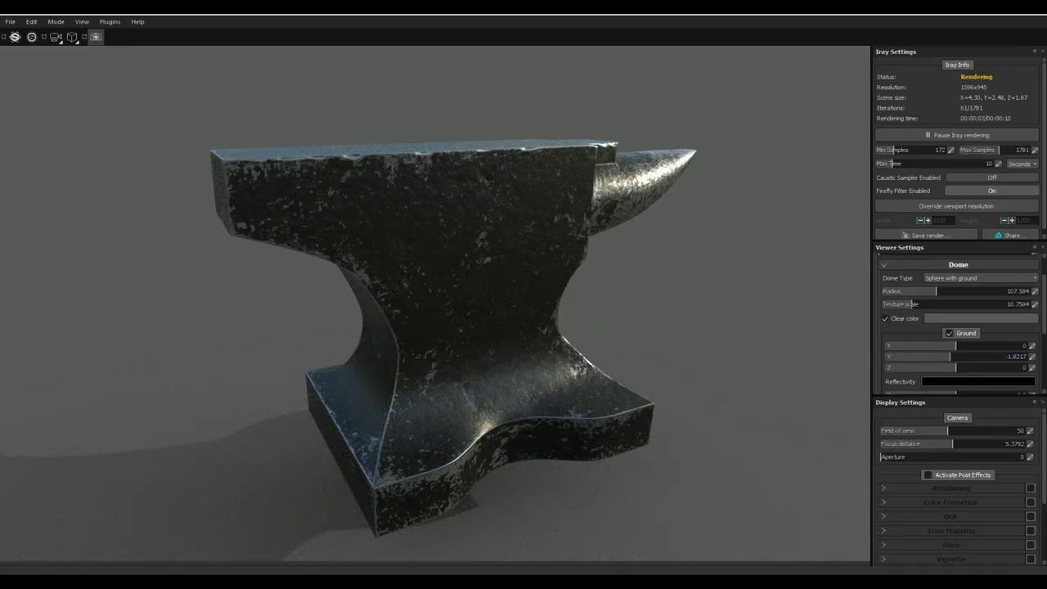
click(1032, 357)
text(-1.5)
key(Return)
drag(950, 356, 951, 356)
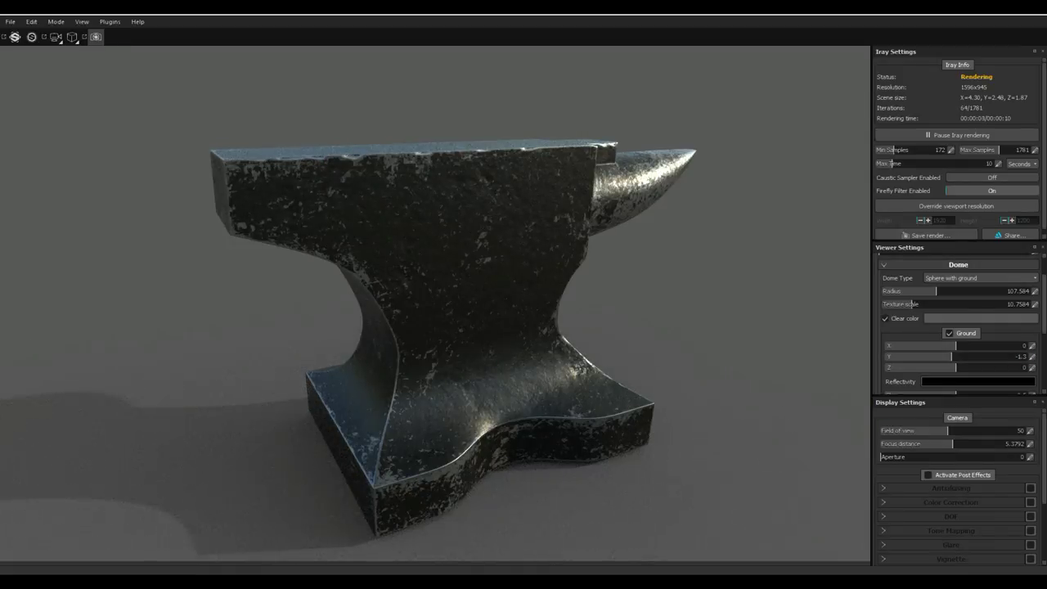
Try rotating the environment lighting by about 200 degrees and look through the remaining dome ground settings.
scroll(957, 323, up, 3)
drag(882, 287, 972, 287)
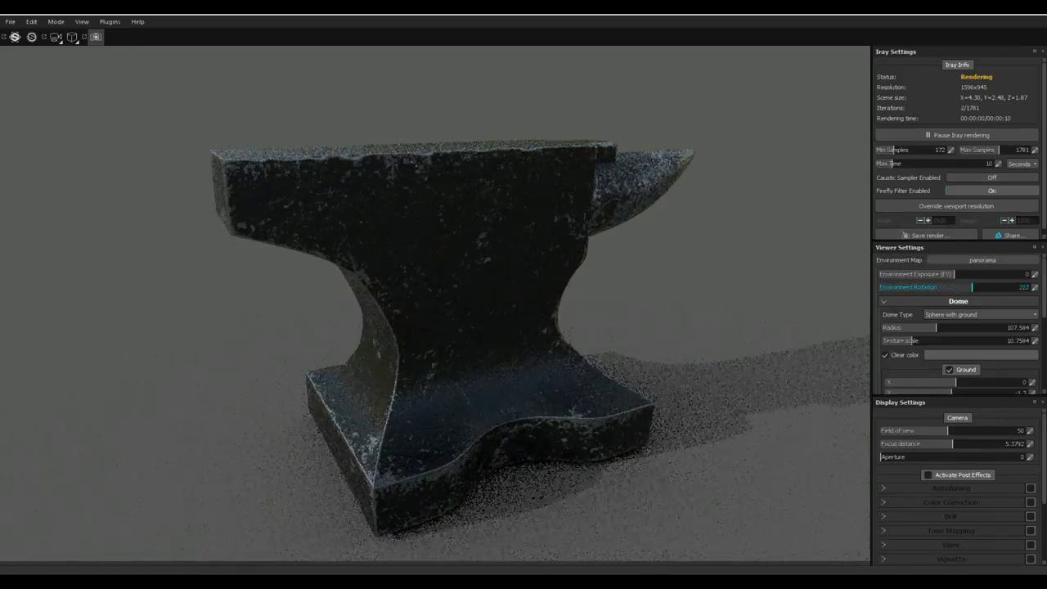
scroll(957, 324, down, 5)
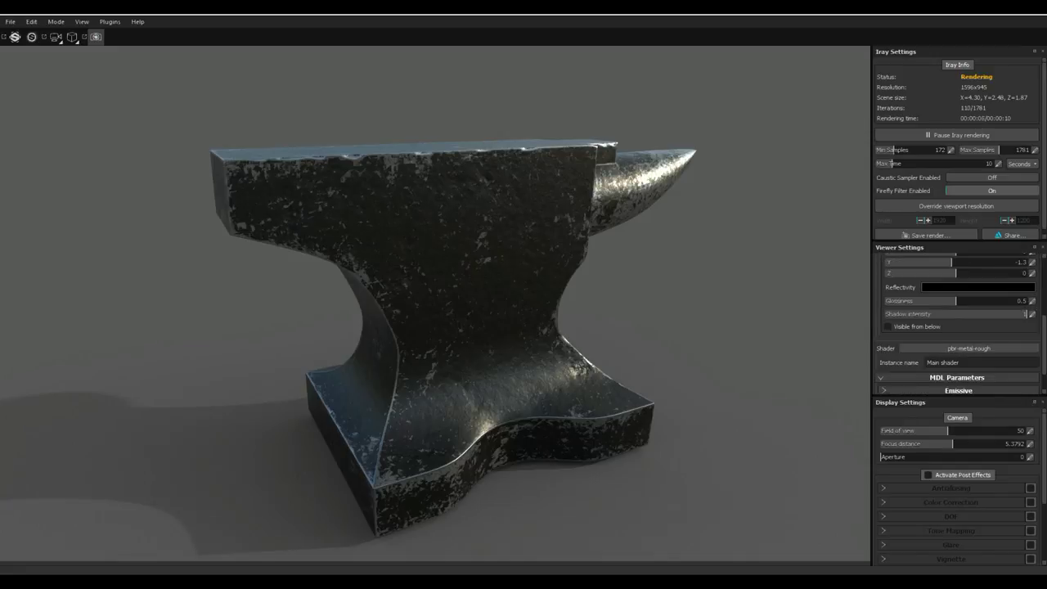
scroll(957, 324, down, 1)
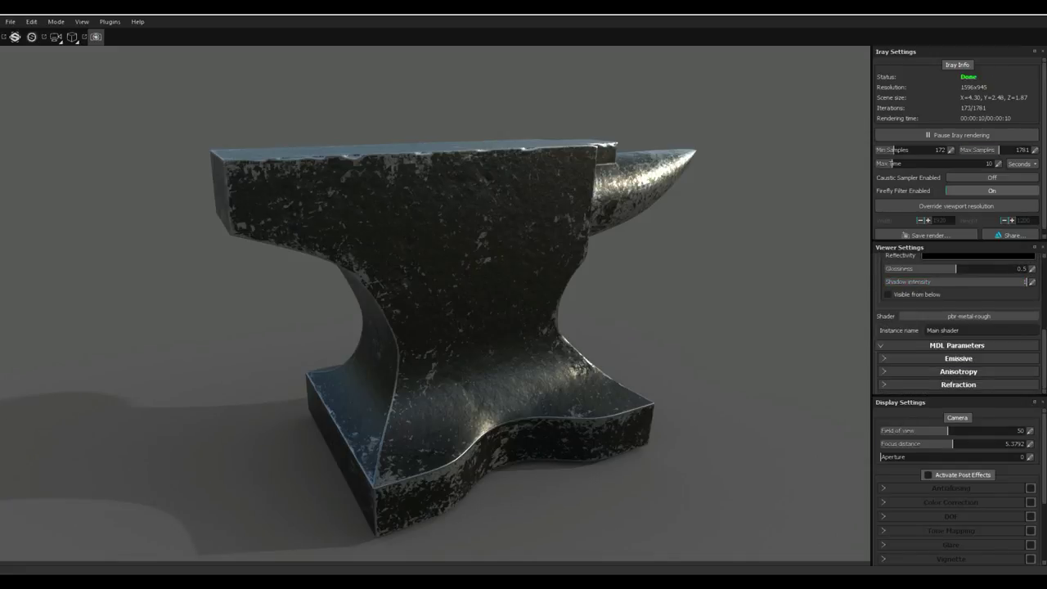